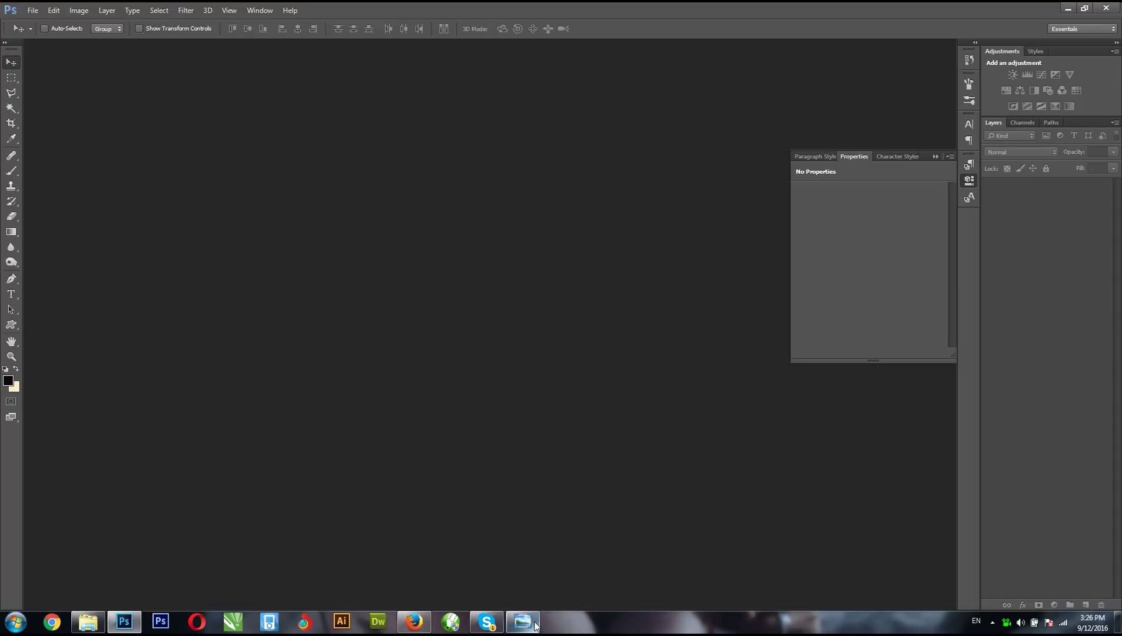
# - View the finished WORDFEST tile artwork in Windows Photo Viewer and return to Photoshop
pyautogui.click(534, 625)
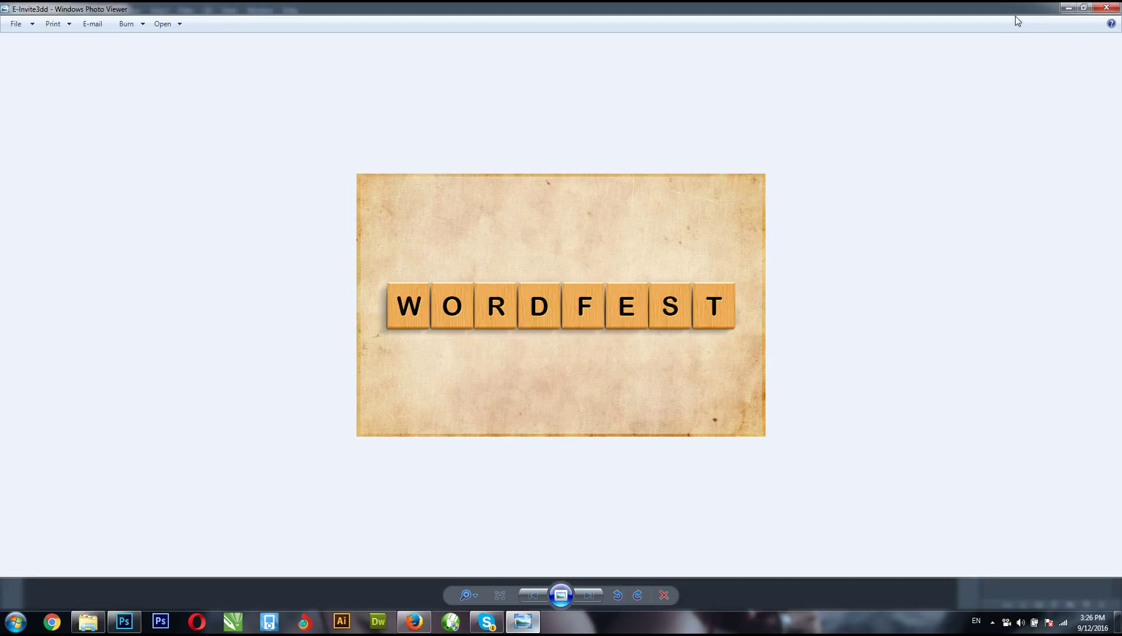
pyautogui.click(1069, 7)
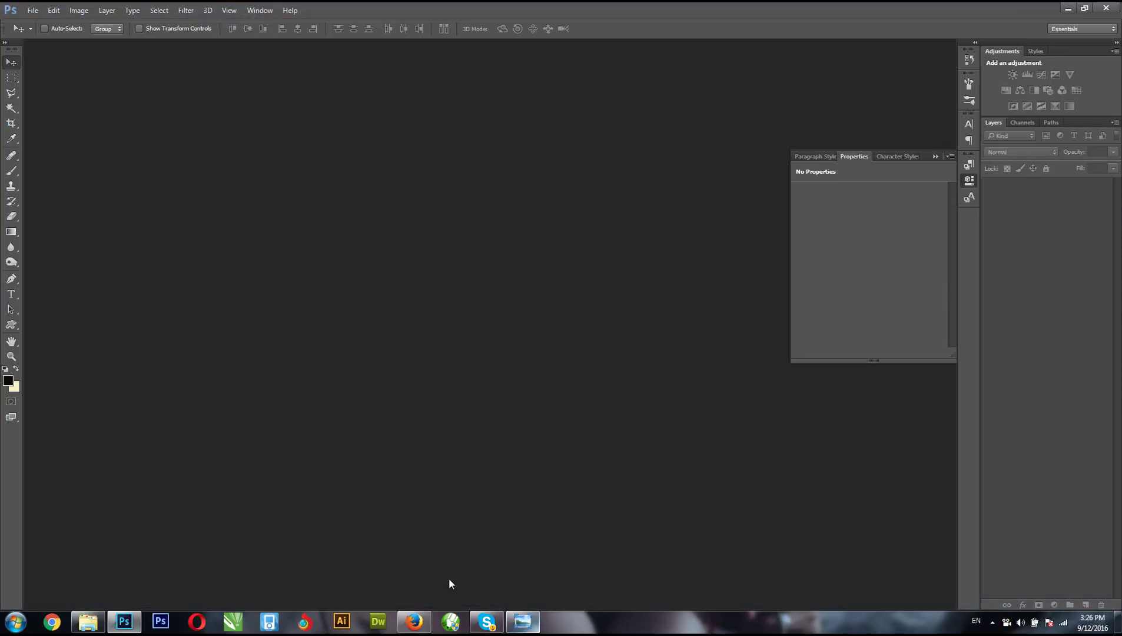
# - Switch to Firefox and open Google Images
pyautogui.click(414, 621)
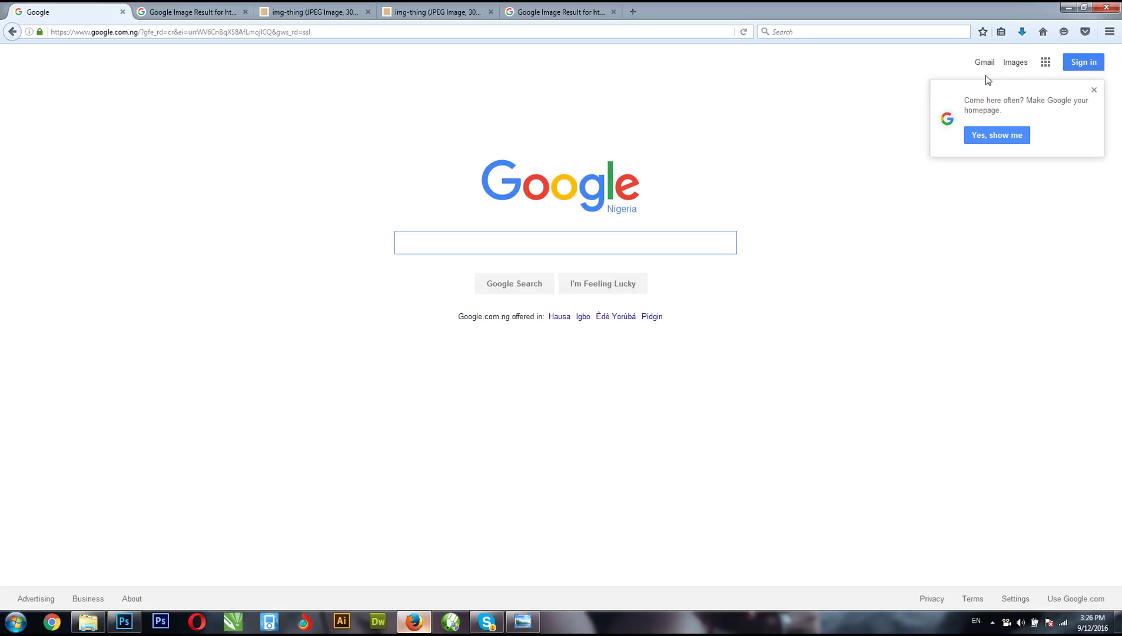
pyautogui.click(1015, 63)
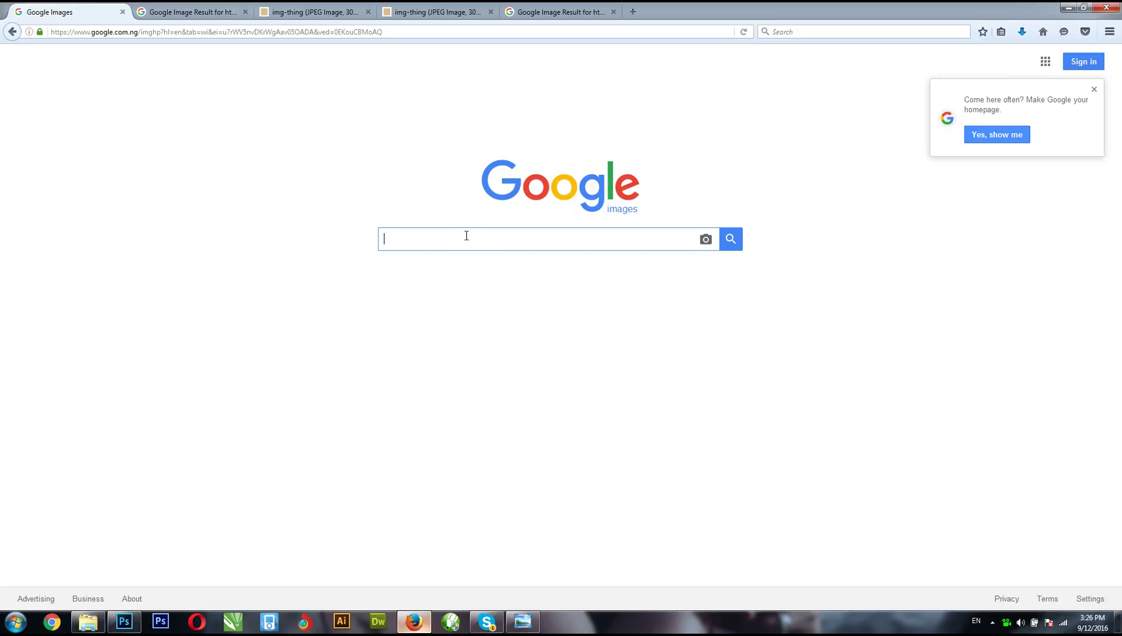
pyautogui.write('sca')
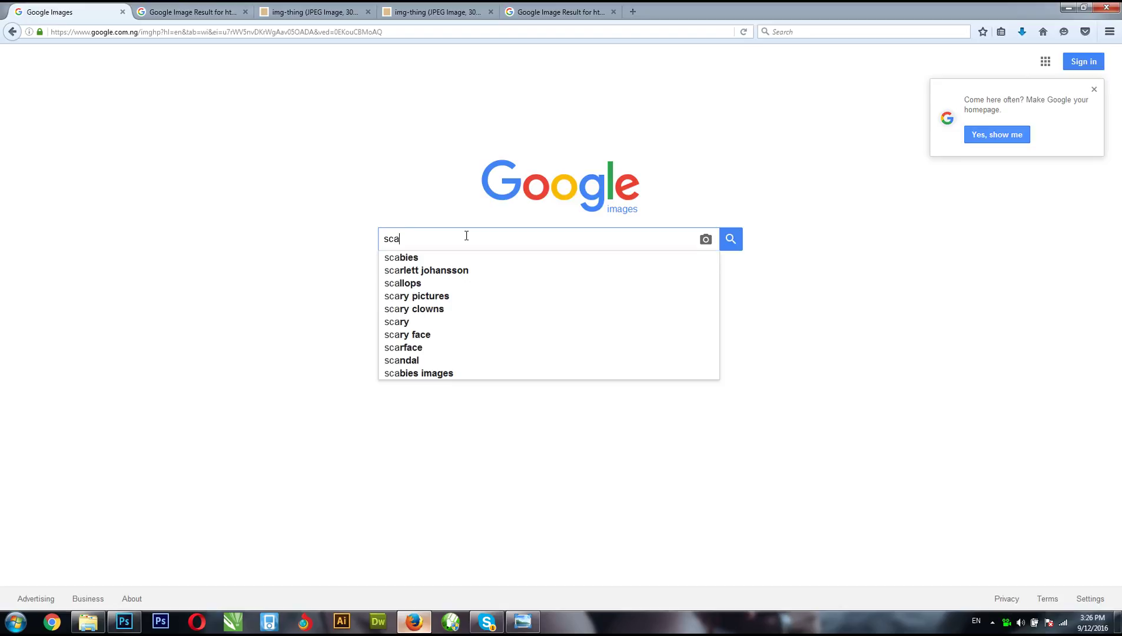
pyautogui.write('b')
pyautogui.press('BackSpace')
pyautogui.press('BackSpace')
pyautogui.press('BackSpace')
pyautogui.press('BackSpace')
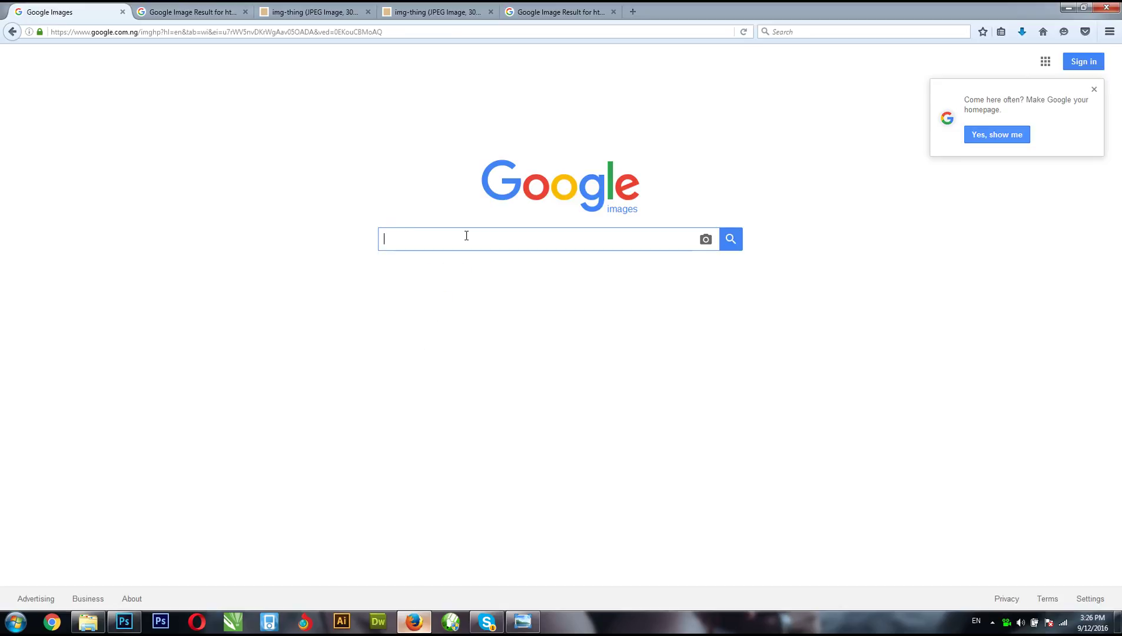
# - Search Google Images for "blank scrabble piece"
pyautogui.write('bla')
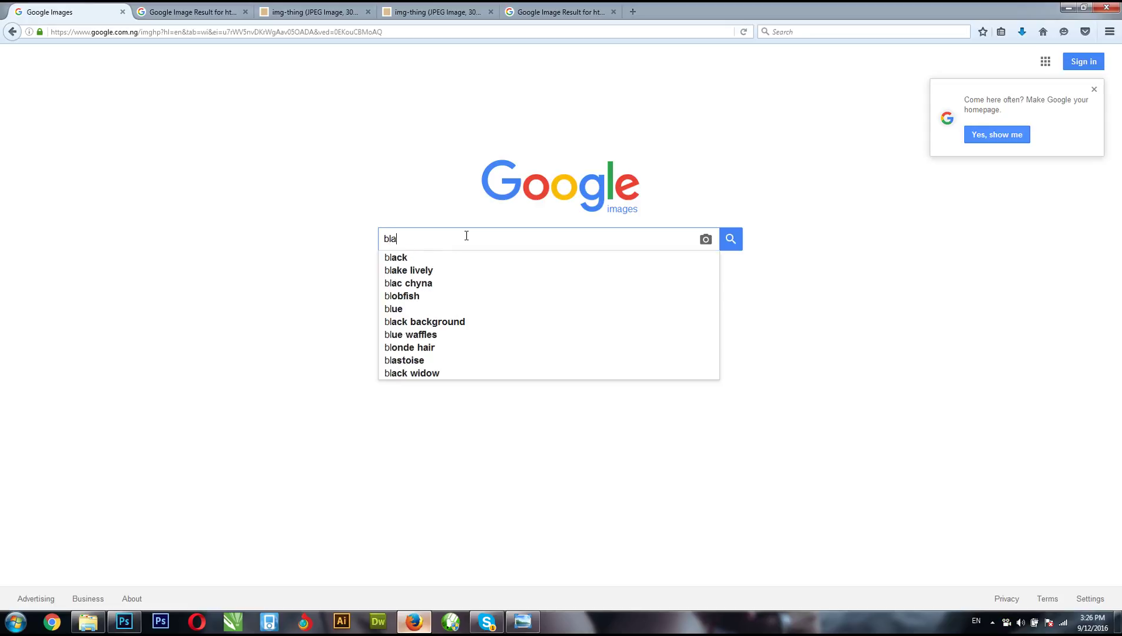
pyautogui.write('nk s')
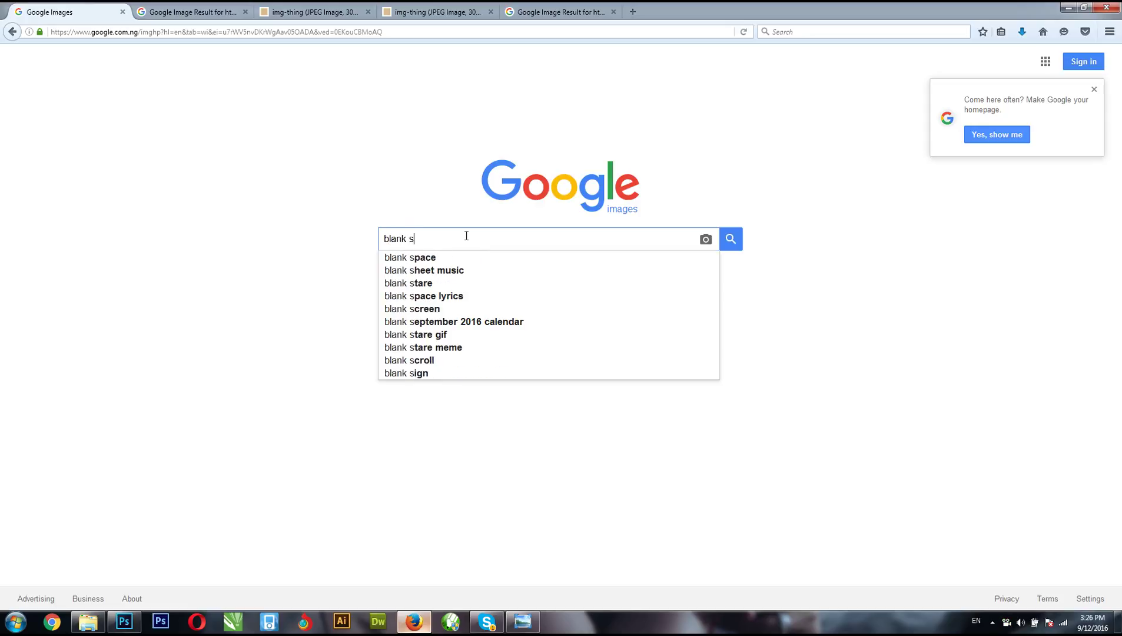
pyautogui.write('crab')
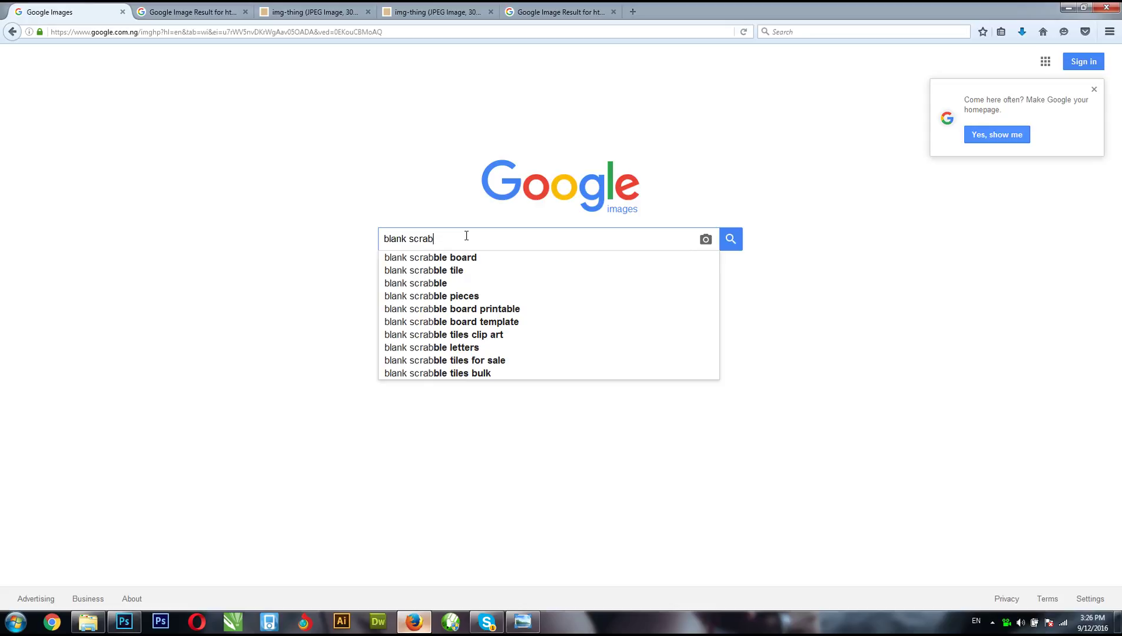
pyautogui.write('b')
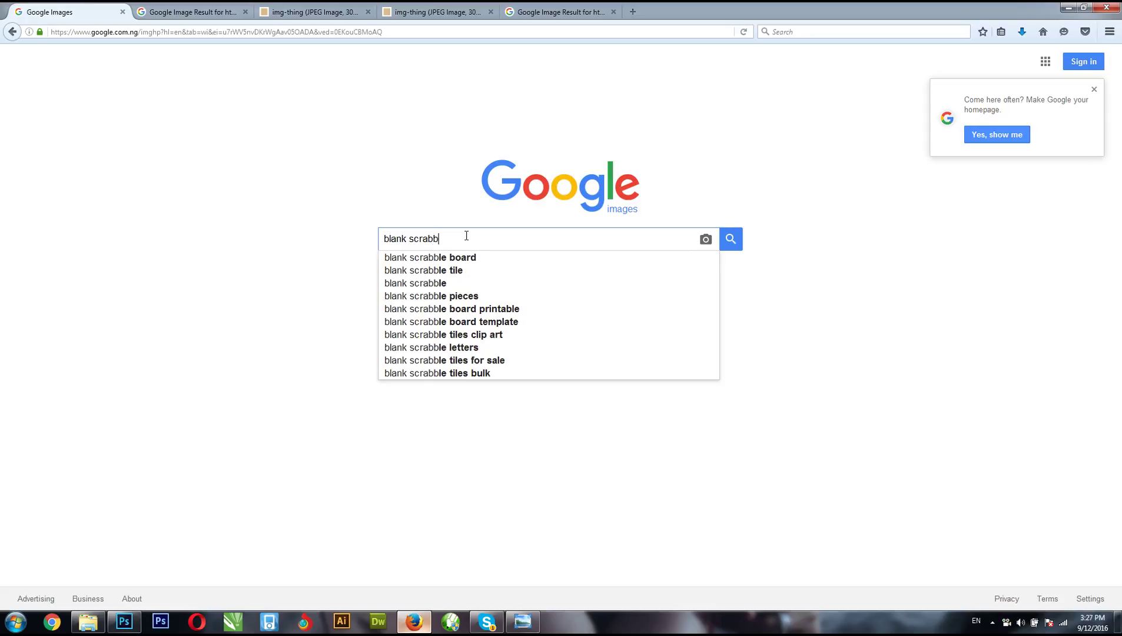
pyautogui.write('le piec')
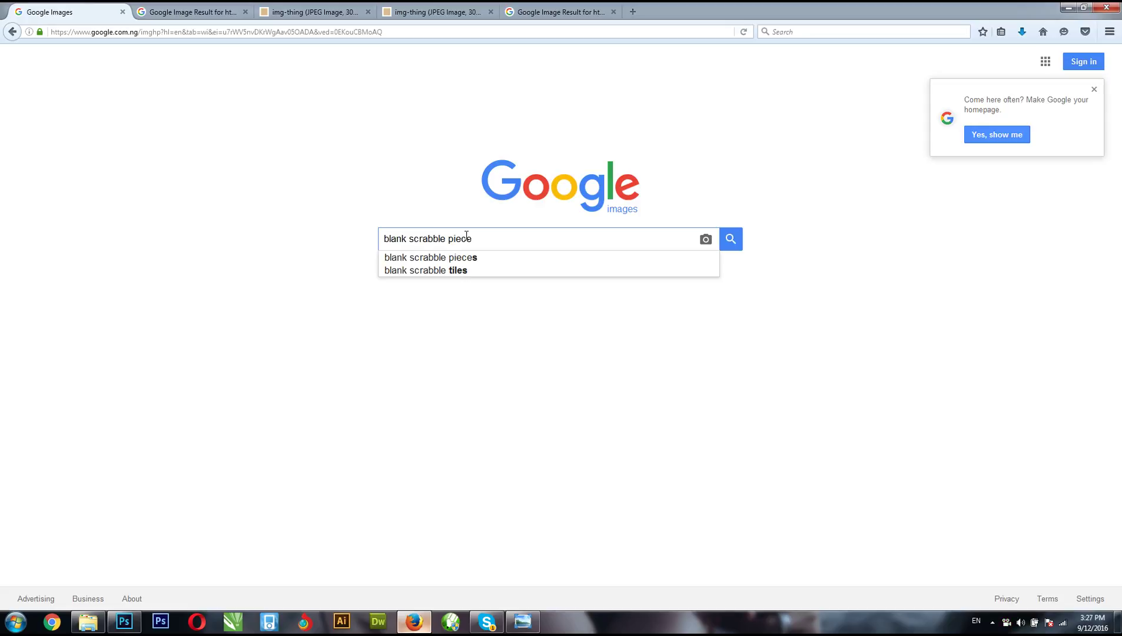
pyautogui.write('e')
pyautogui.press('Return')
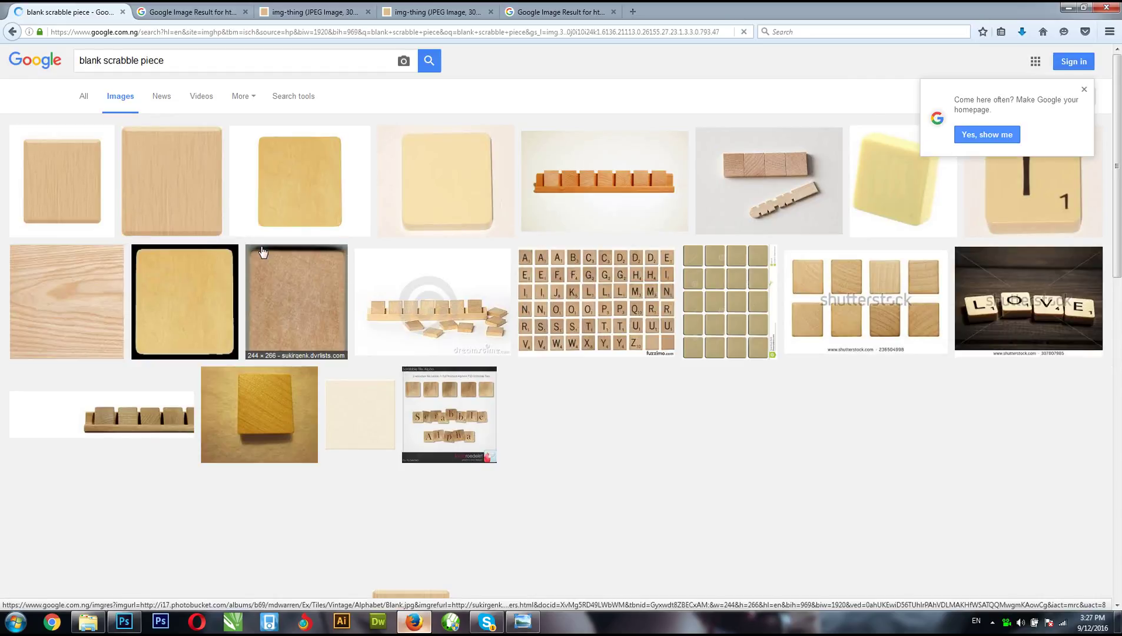
# - Look at the preview page of the first blank scrabble tile result from polyvore.com
pyautogui.rightClick(78, 162)
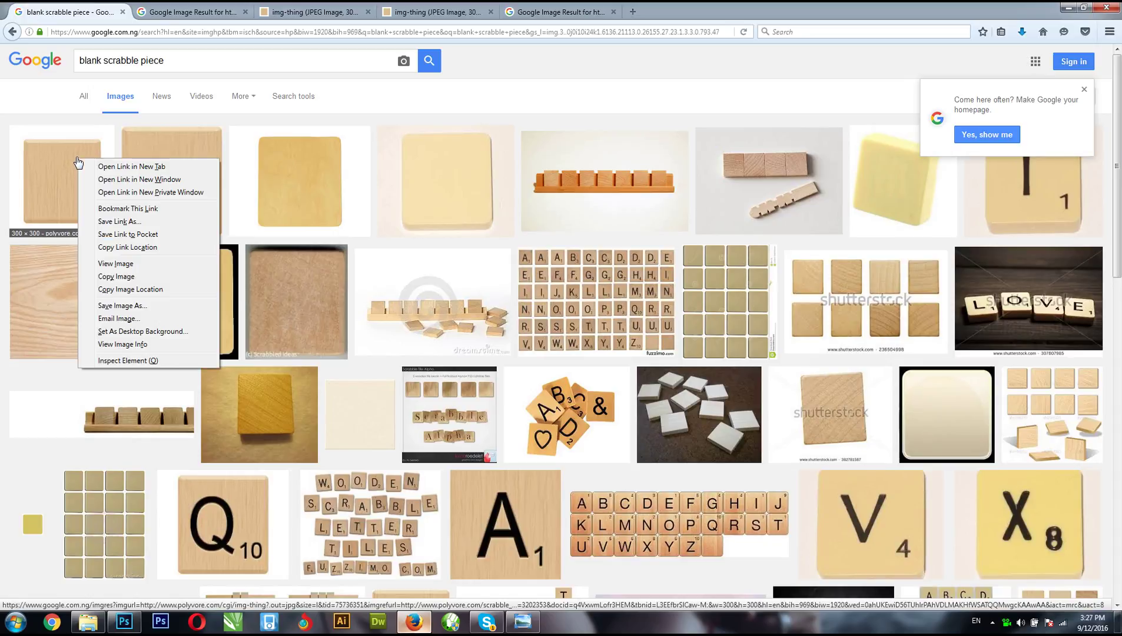
pyautogui.click(185, 12)
pyautogui.click(184, 11)
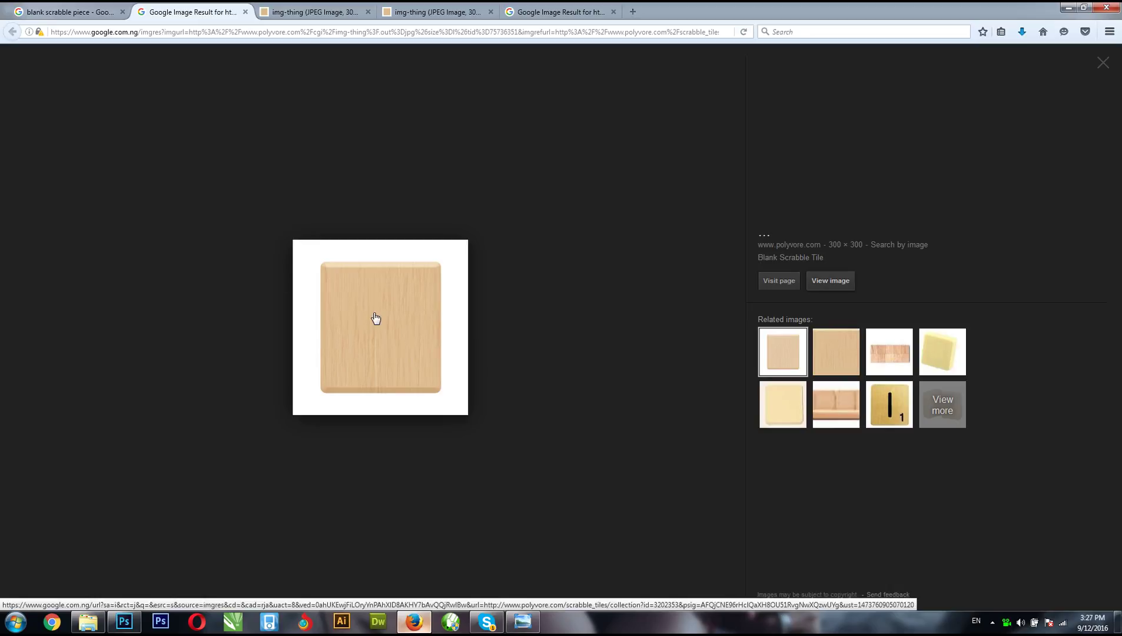
pyautogui.click(64, 12)
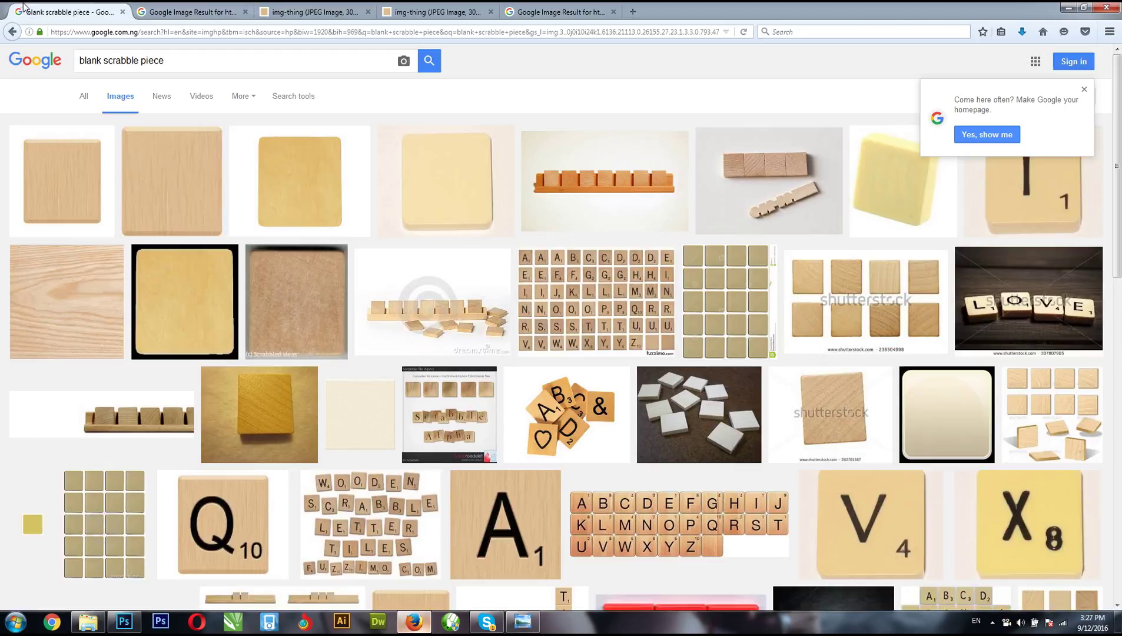
pyautogui.rightClick(69, 192)
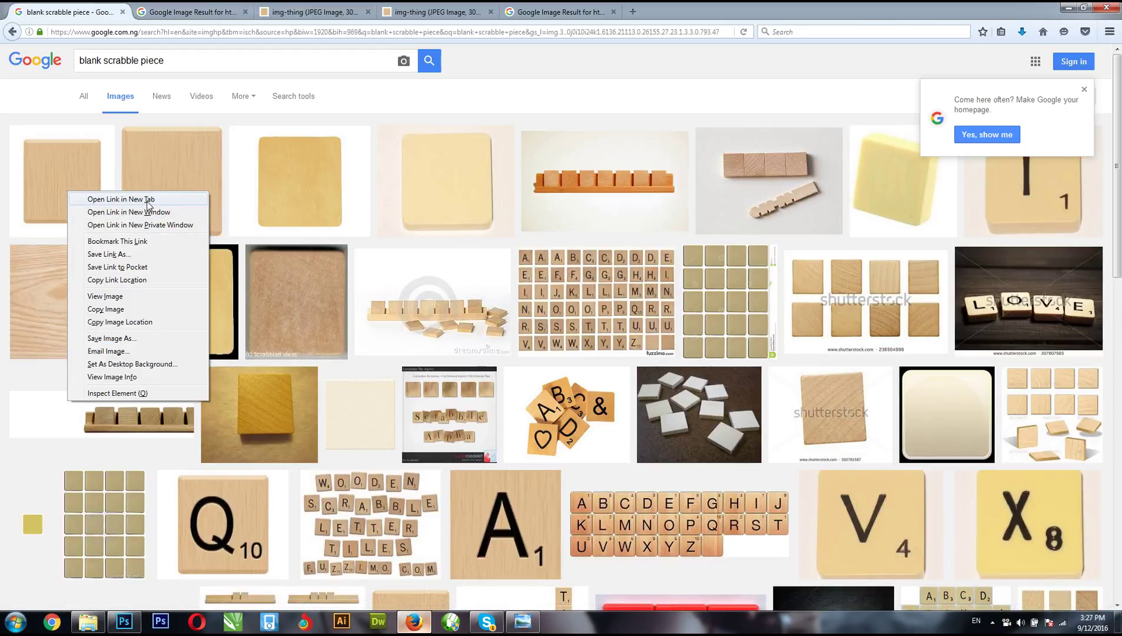
pyautogui.click(185, 11)
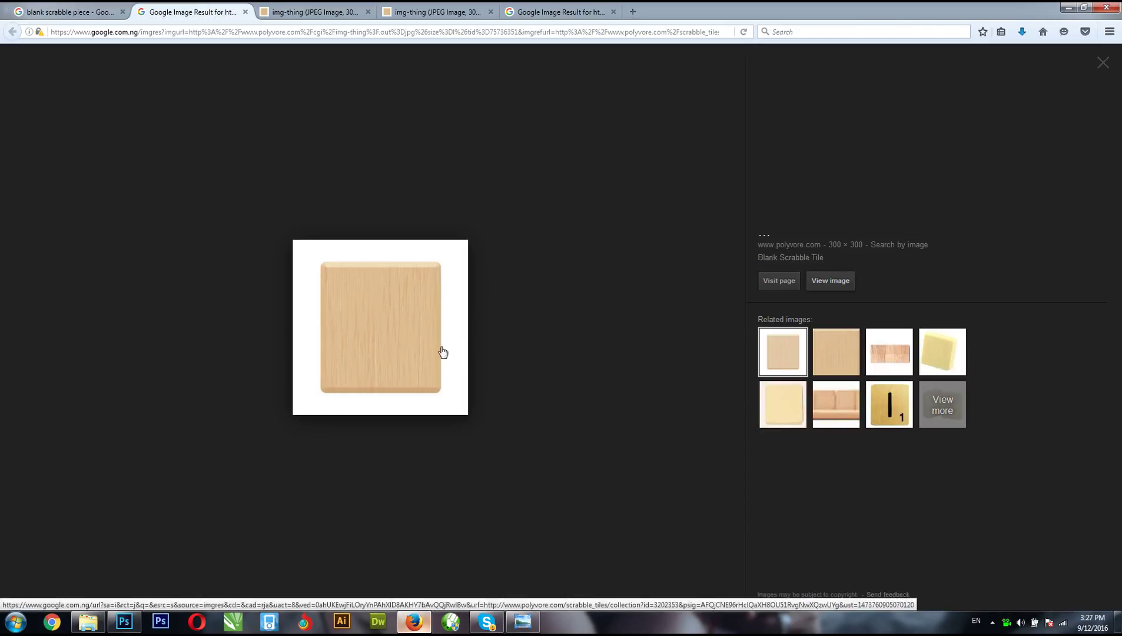
# - View the blank scrabble tile image on its own at full size and bring up its save options
pyautogui.click(832, 287)
pyautogui.click(157, 8)
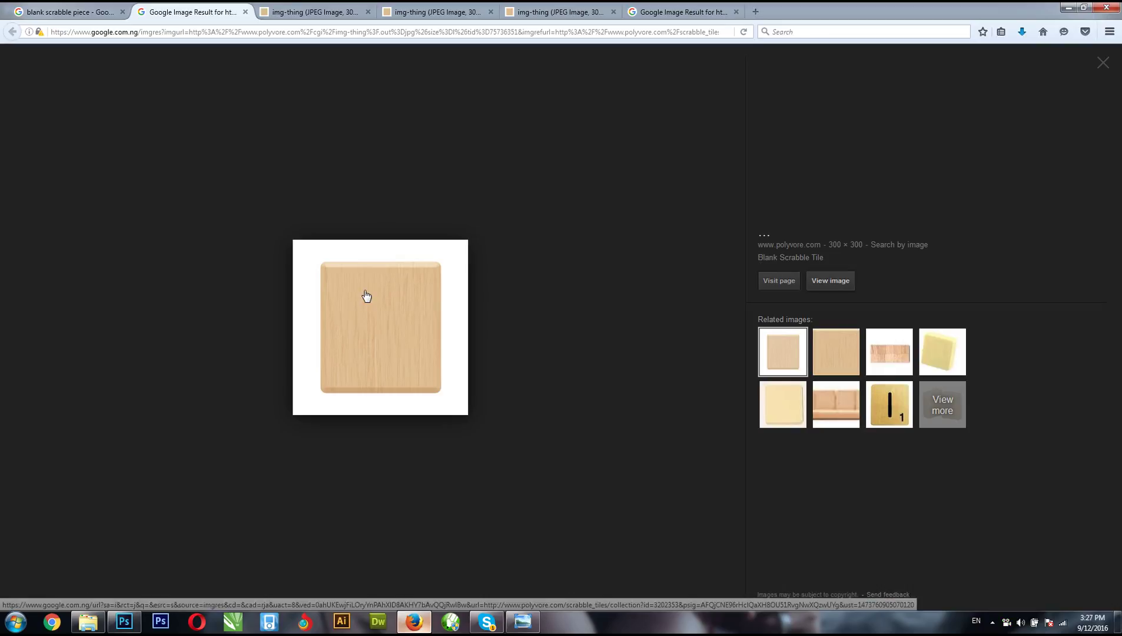
pyautogui.click(324, 11)
pyautogui.click(177, 11)
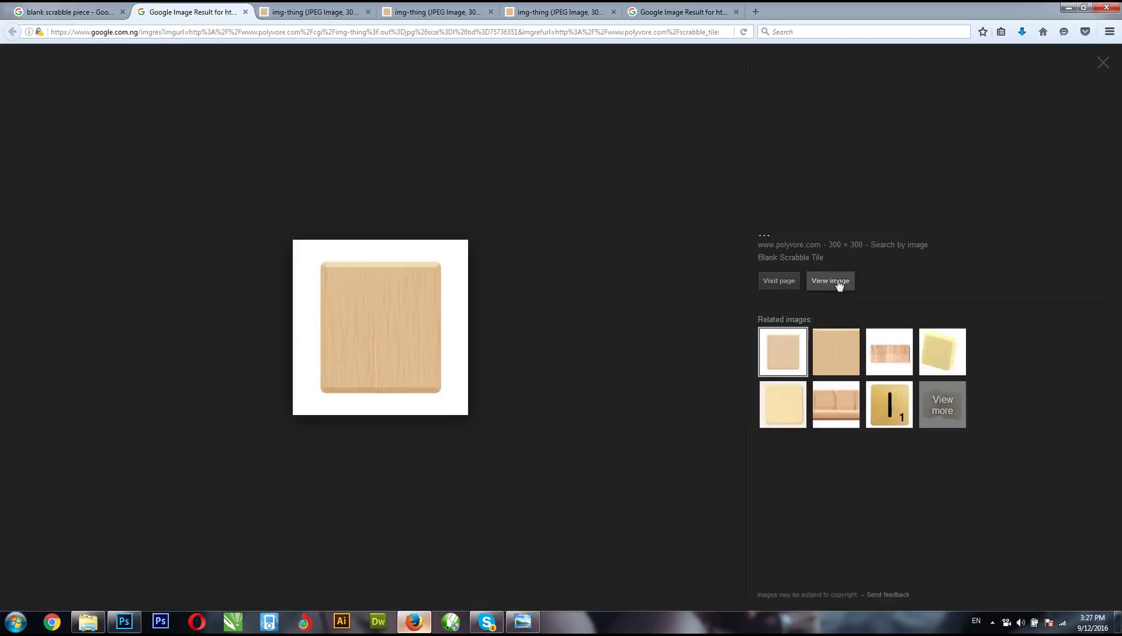
pyautogui.click(317, 11)
pyautogui.rightClick(586, 361)
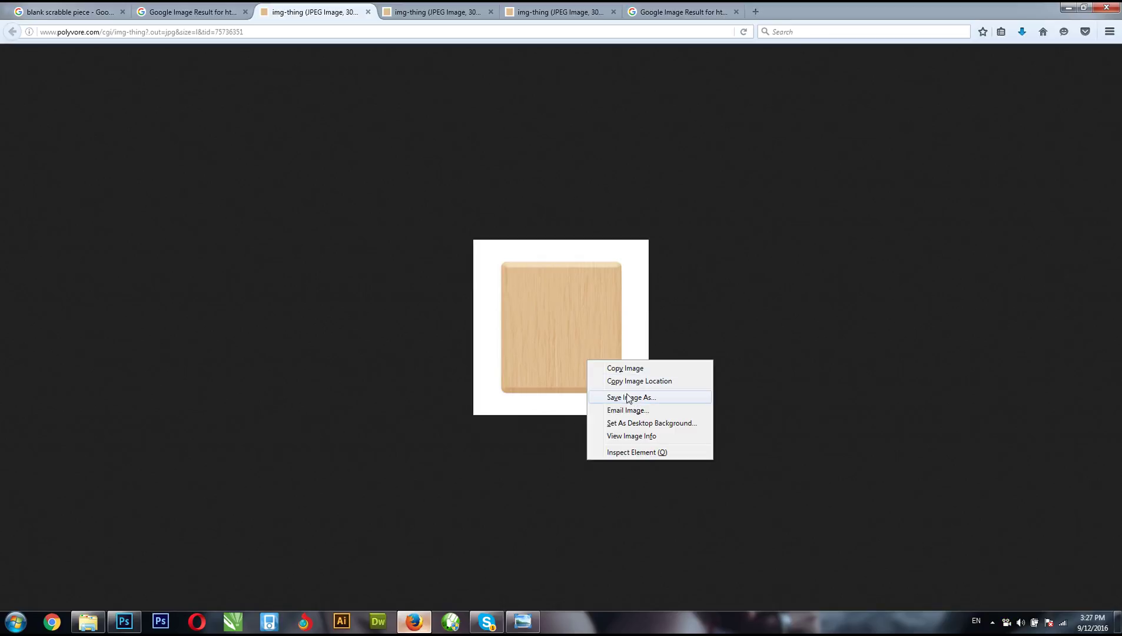
# - Close the duplicate img-thing pages and return to the remaining full-size tile image
pyautogui.click(433, 12)
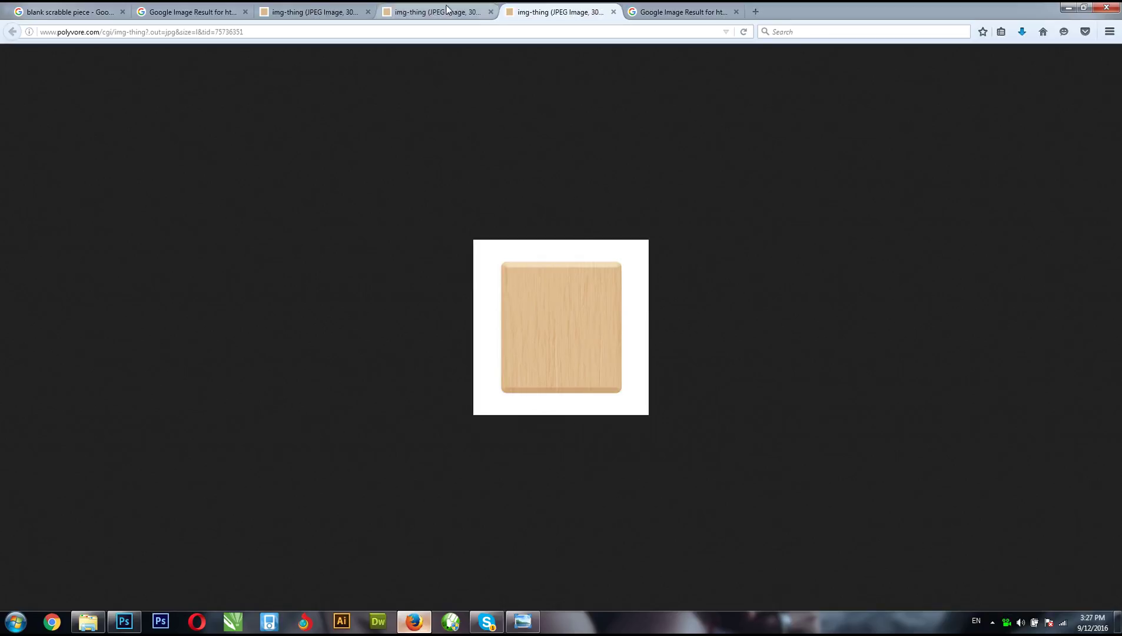
pyautogui.click(614, 12)
pyautogui.click(491, 12)
pyautogui.click(340, 12)
pyautogui.rightClick(565, 323)
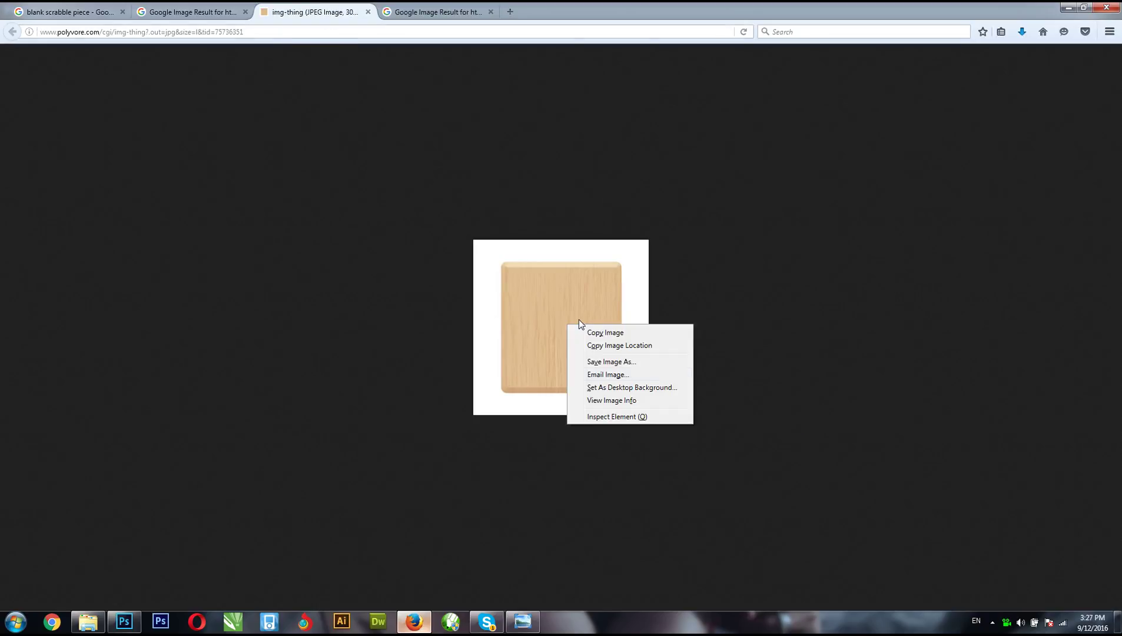
pyautogui.click(116, 353)
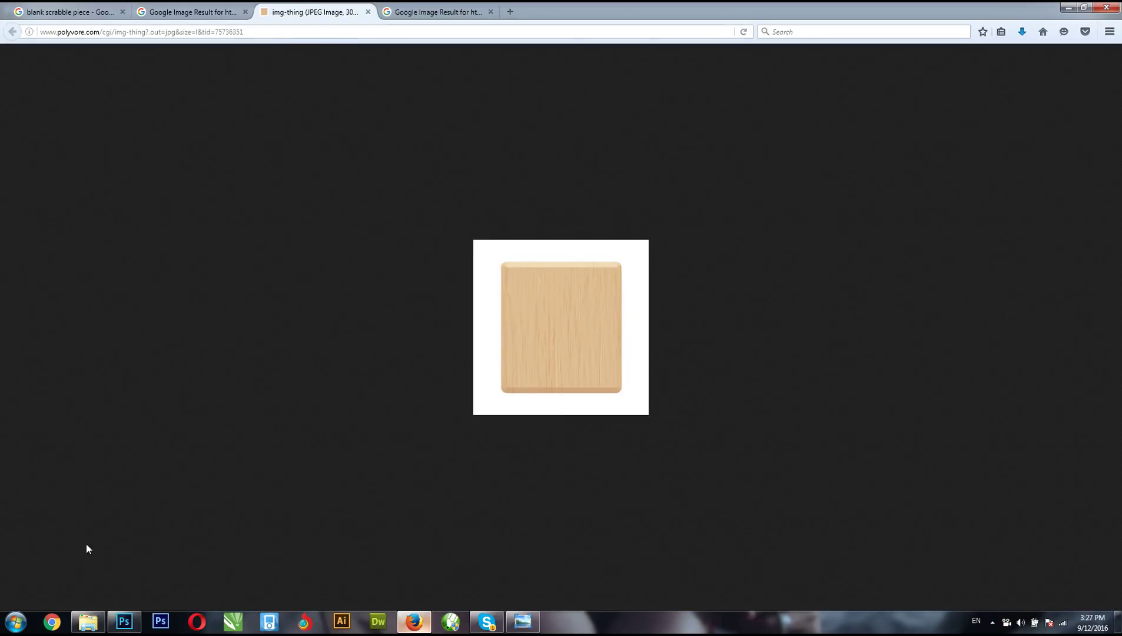
# - Open the img-thing picture from the scrabble folder in Photoshop
pyautogui.click(87, 626)
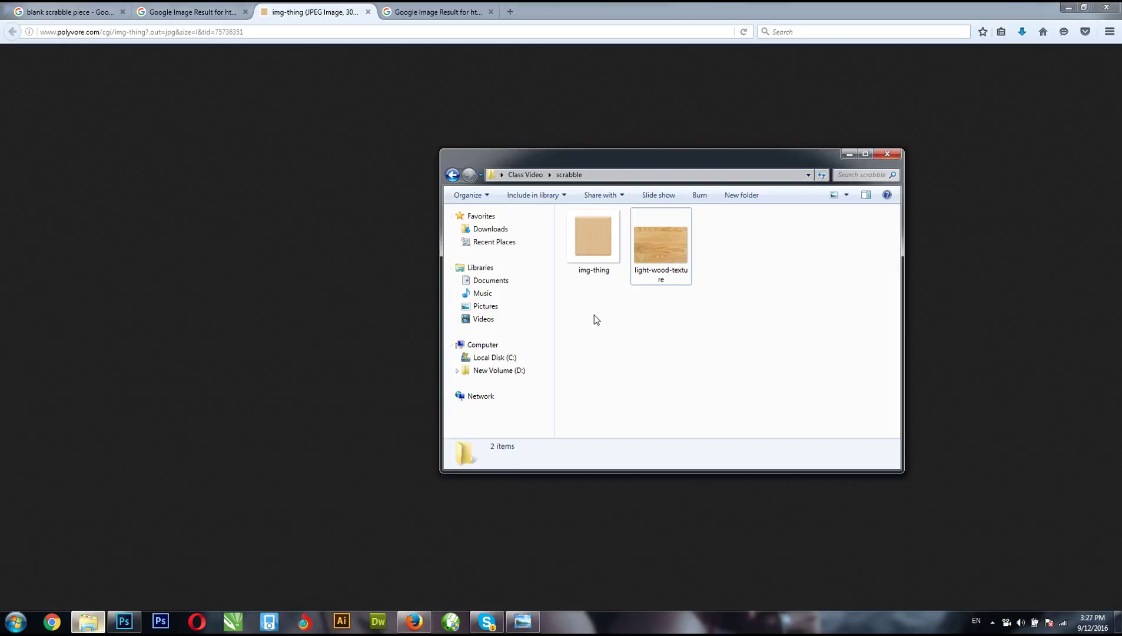
pyautogui.click(607, 240)
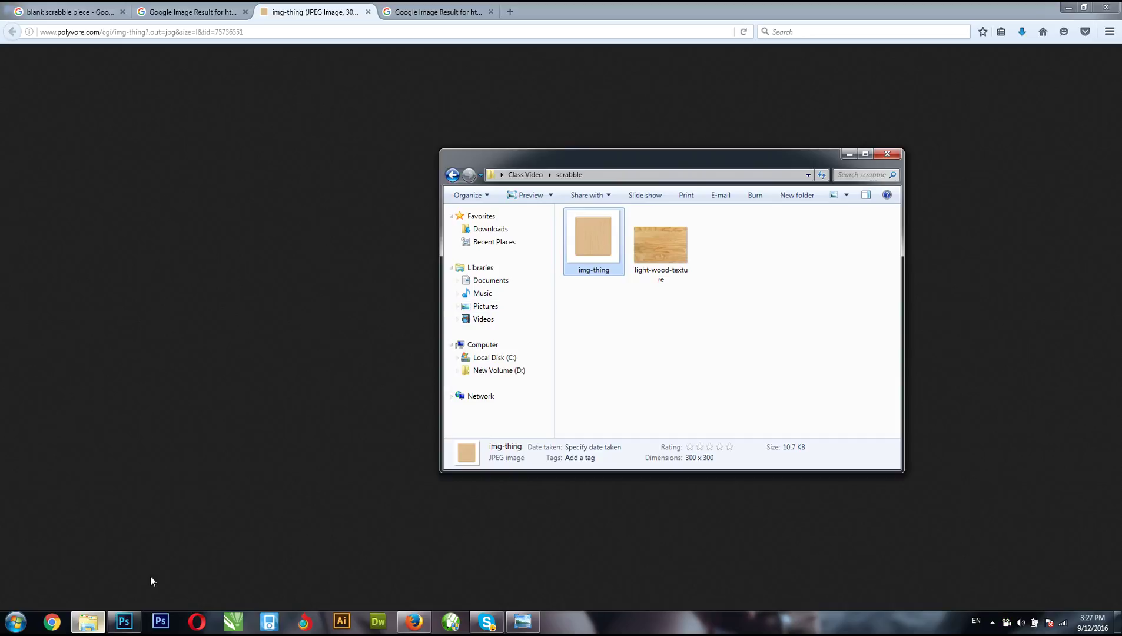
pyautogui.moveTo(595, 243); pyautogui.dragTo(401, 252)
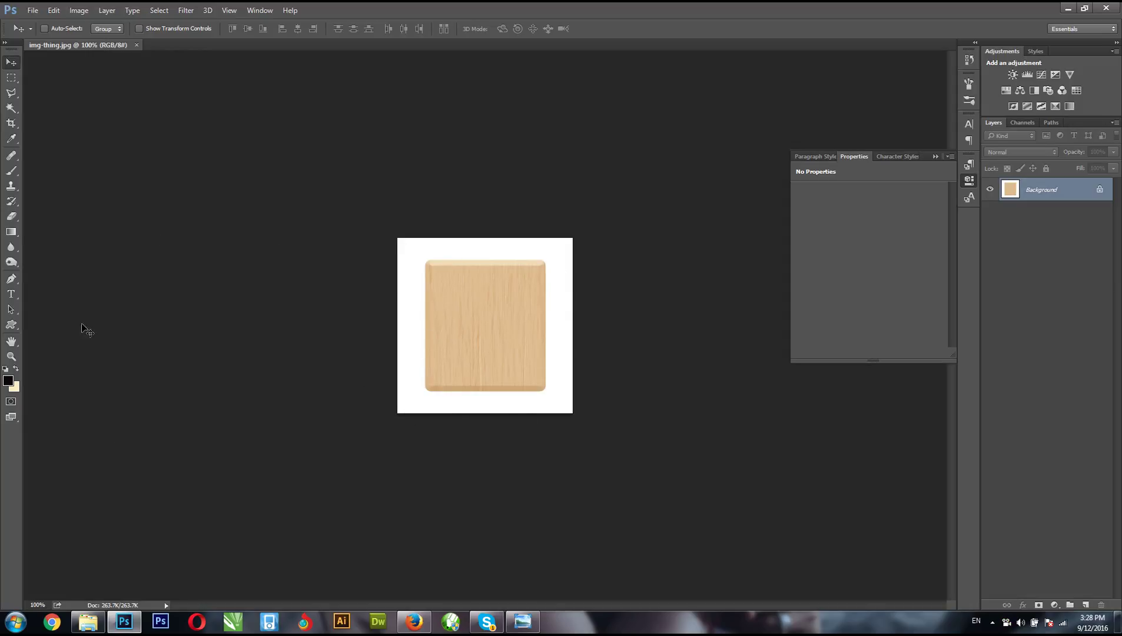
# - Isolate the wooden tile by selecting the white surround with the Magic Wand, inverting the selection and copying the tile to a new layer
pyautogui.click(11, 108)
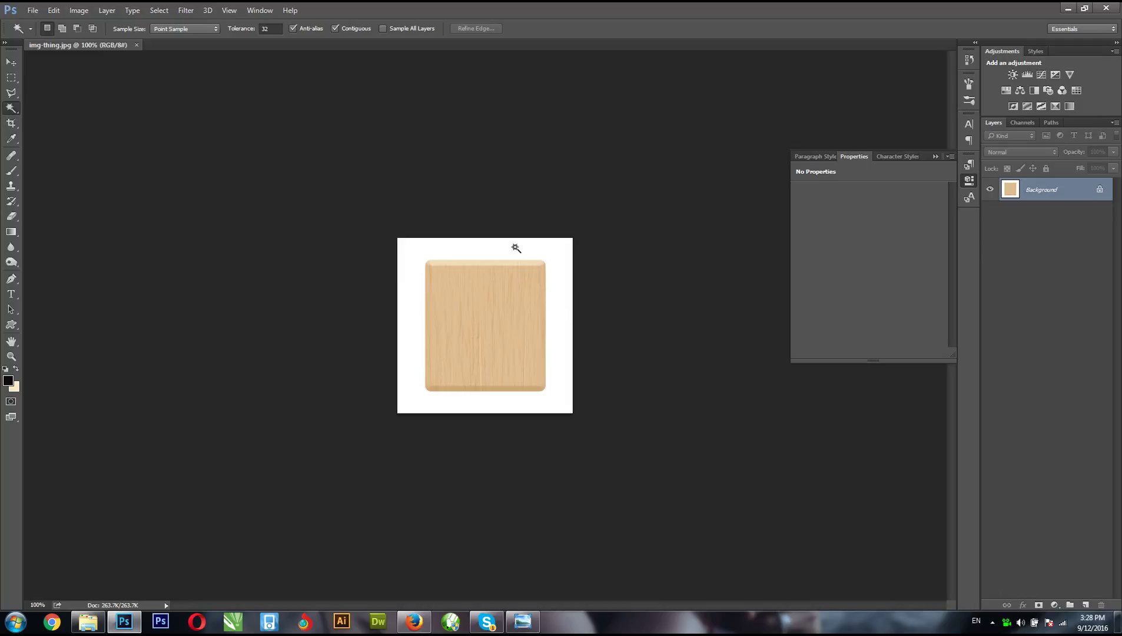
pyautogui.click(495, 254)
pyautogui.hotkey('ctrl', 'shift', 'i')
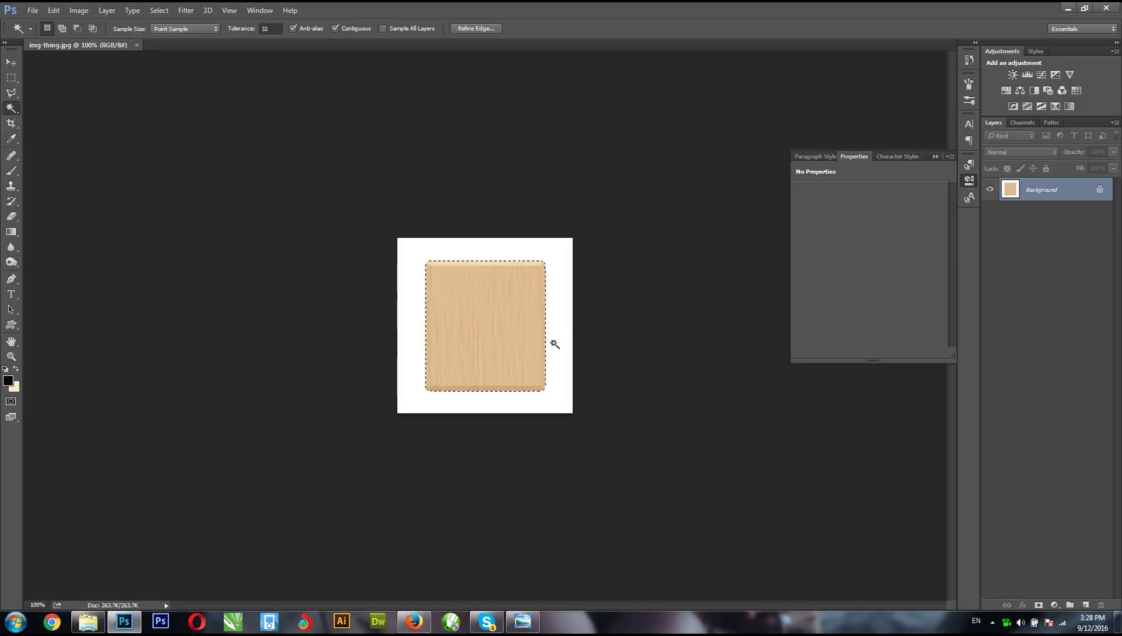
pyautogui.hotkey('ctrl', 'j')
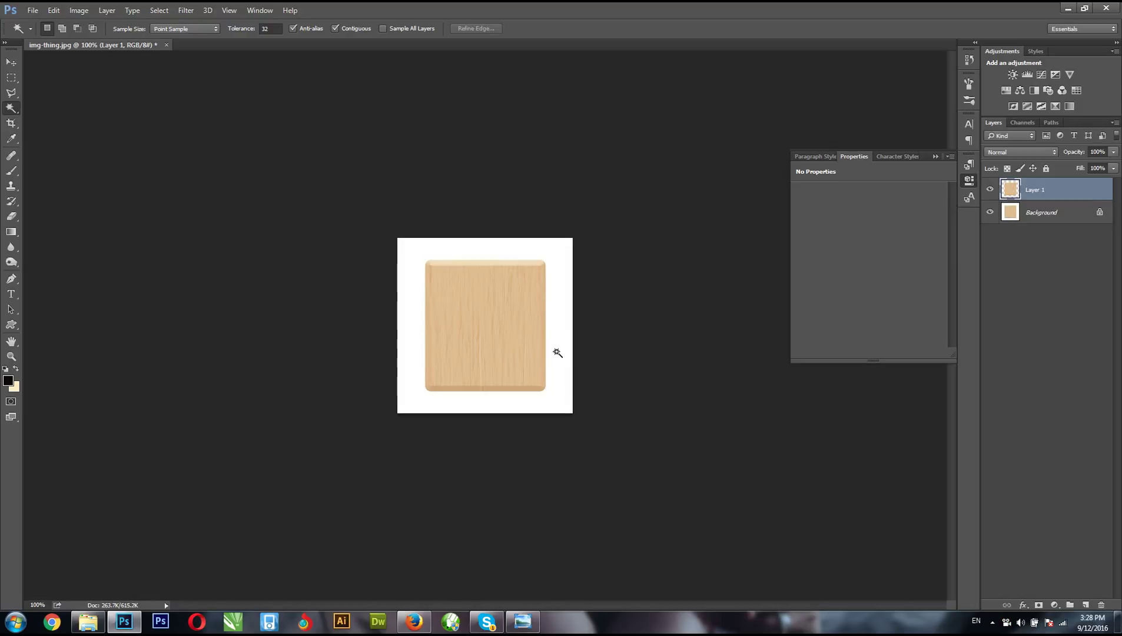
# - Hide the Background layer and make Layer 1 with the cut-out tile active
pyautogui.click(1007, 216)
pyautogui.click(990, 213)
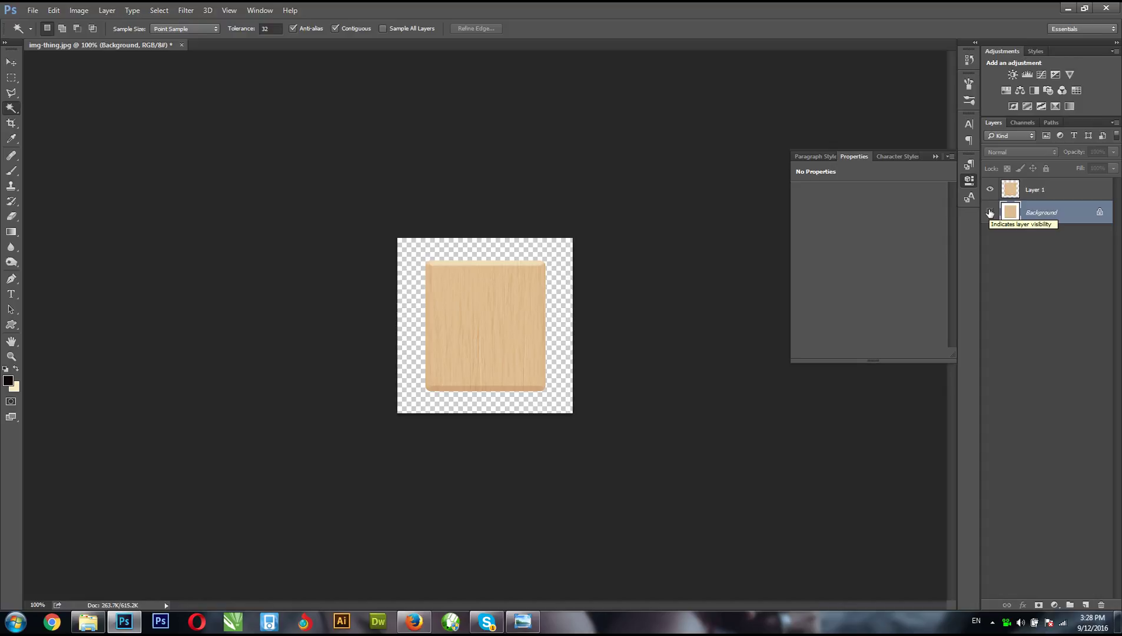
pyautogui.click(1036, 191)
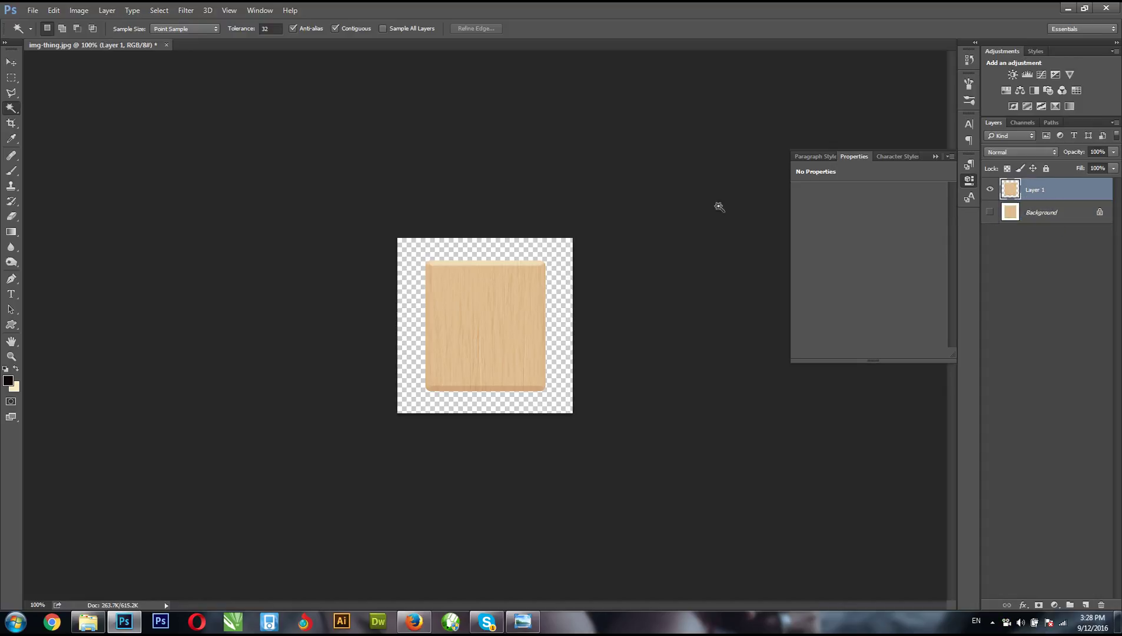
# - Apply a Curves adjustment to the tile layer, lowering the shadow tones and placing an upper point at input 166, output 144
pyautogui.click(81, 11)
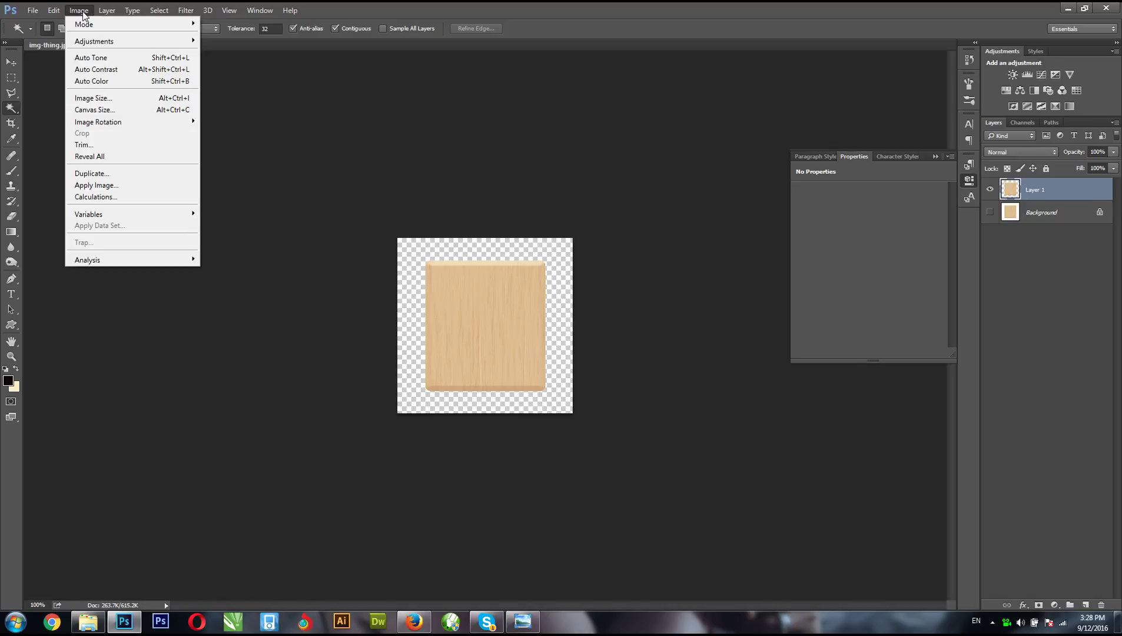
pyautogui.moveTo(99, 41)
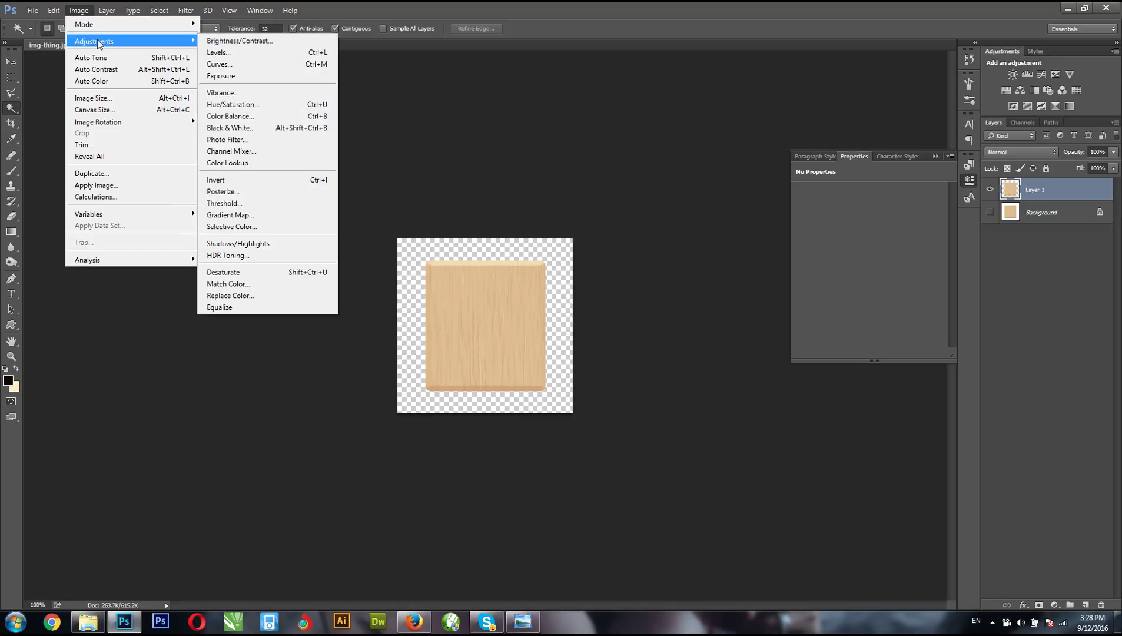
pyautogui.click(224, 65)
pyautogui.moveTo(744, 288); pyautogui.dragTo(750, 299)
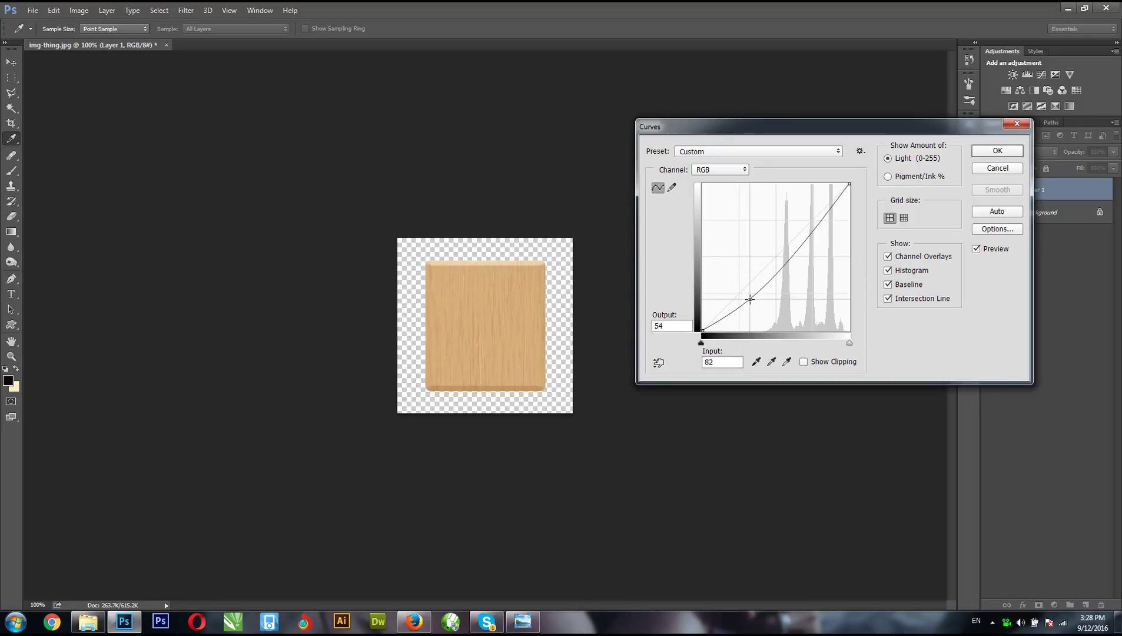
pyautogui.moveTo(790, 260); pyautogui.dragTo(797, 250)
pyautogui.moveTo(754, 299); pyautogui.dragTo(750, 305)
pyautogui.moveTo(796, 249); pyautogui.dragTo(797, 243)
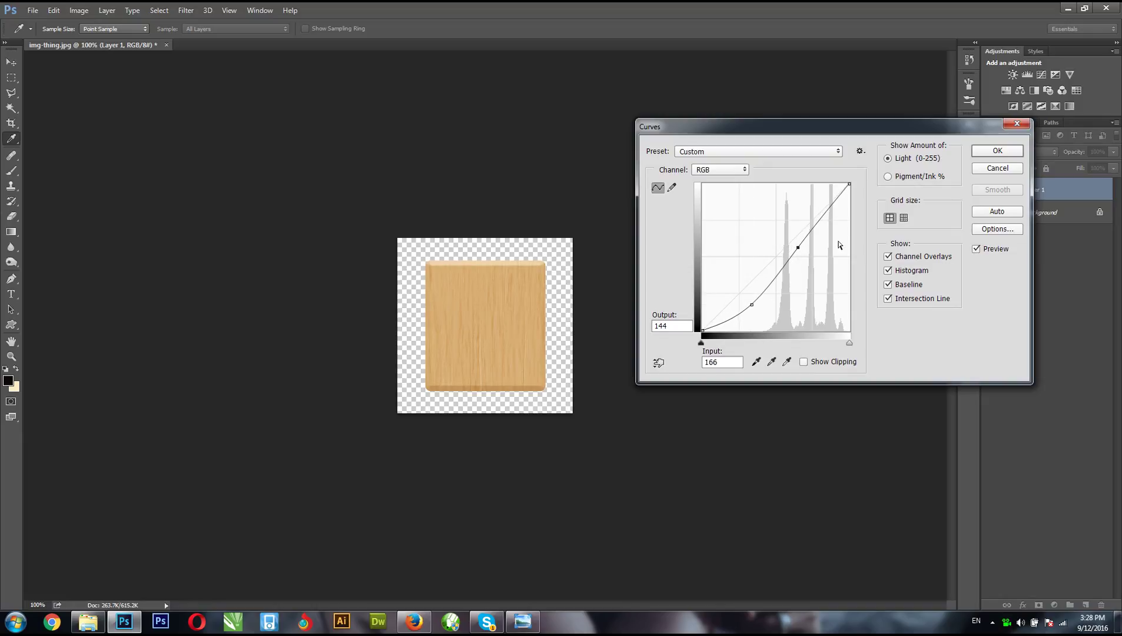
pyautogui.click(997, 151)
# - Reduce the tile layer's contrast to -14 with a Brightness/Contrast adjustment, leaving brightness at 0
pyautogui.click(75, 11)
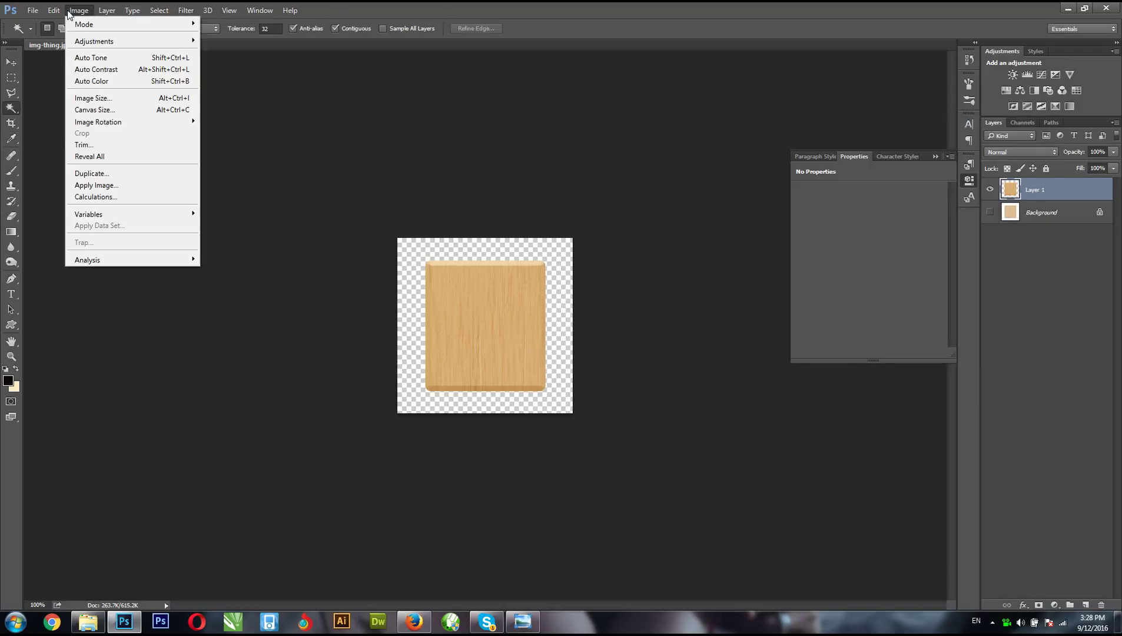
pyautogui.moveTo(95, 43)
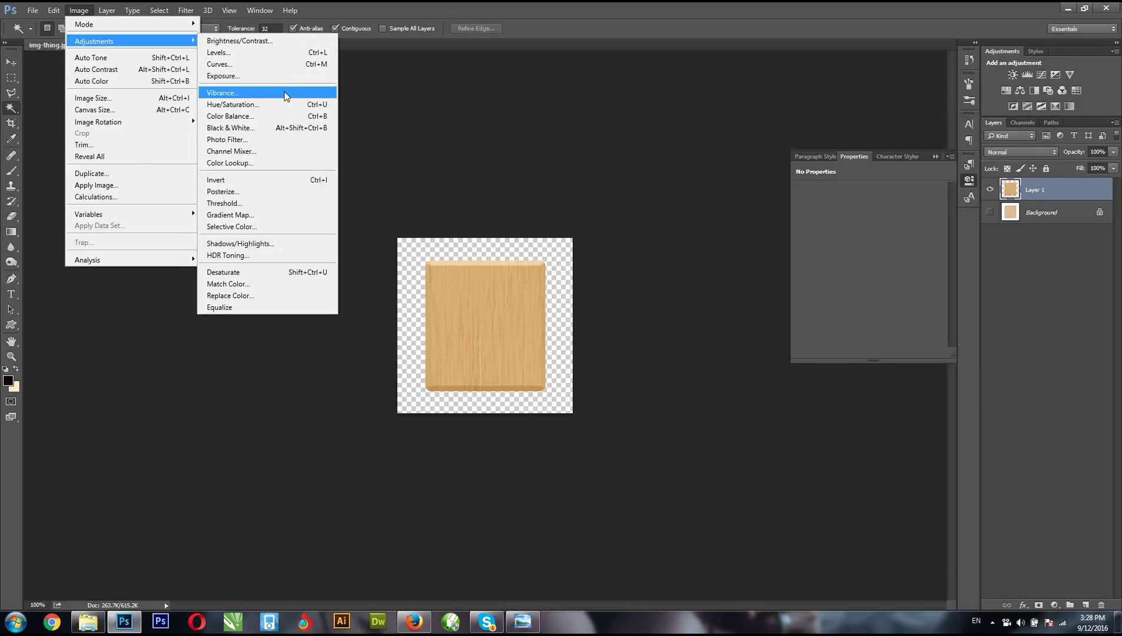
pyautogui.click(251, 42)
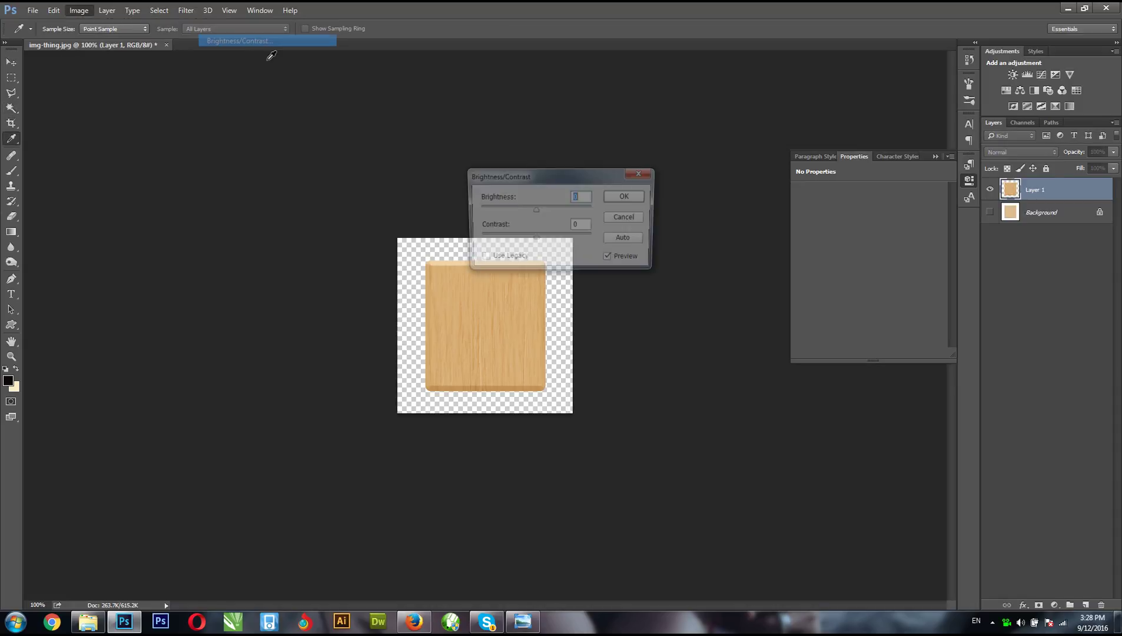
pyautogui.moveTo(535, 238); pyautogui.dragTo(537, 210)
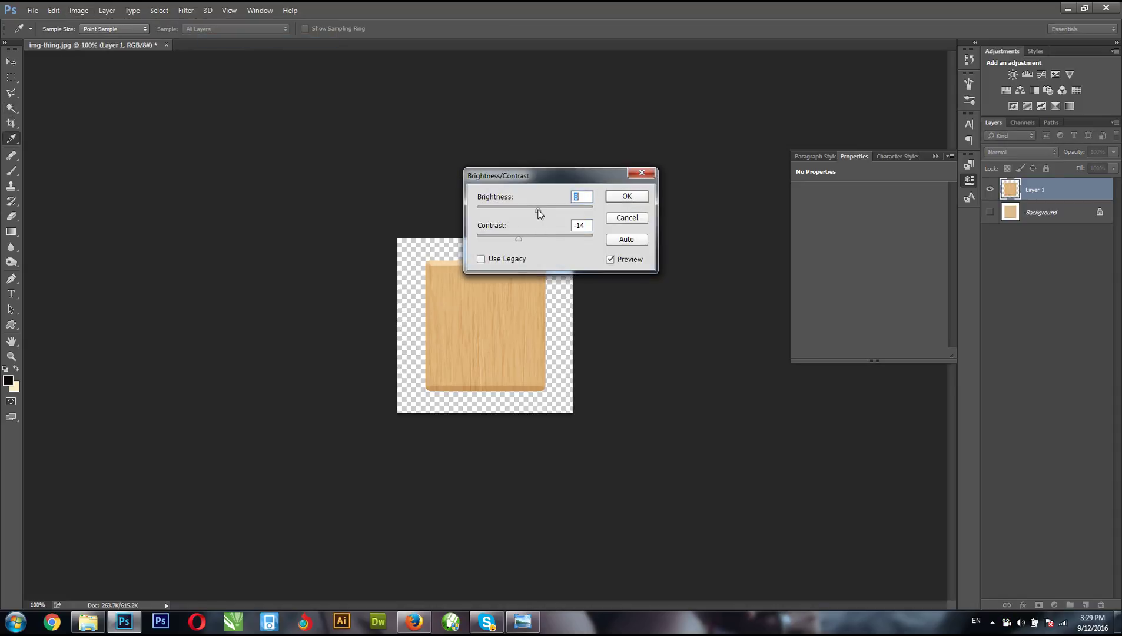
pyautogui.click(607, 199)
pyautogui.press('w')
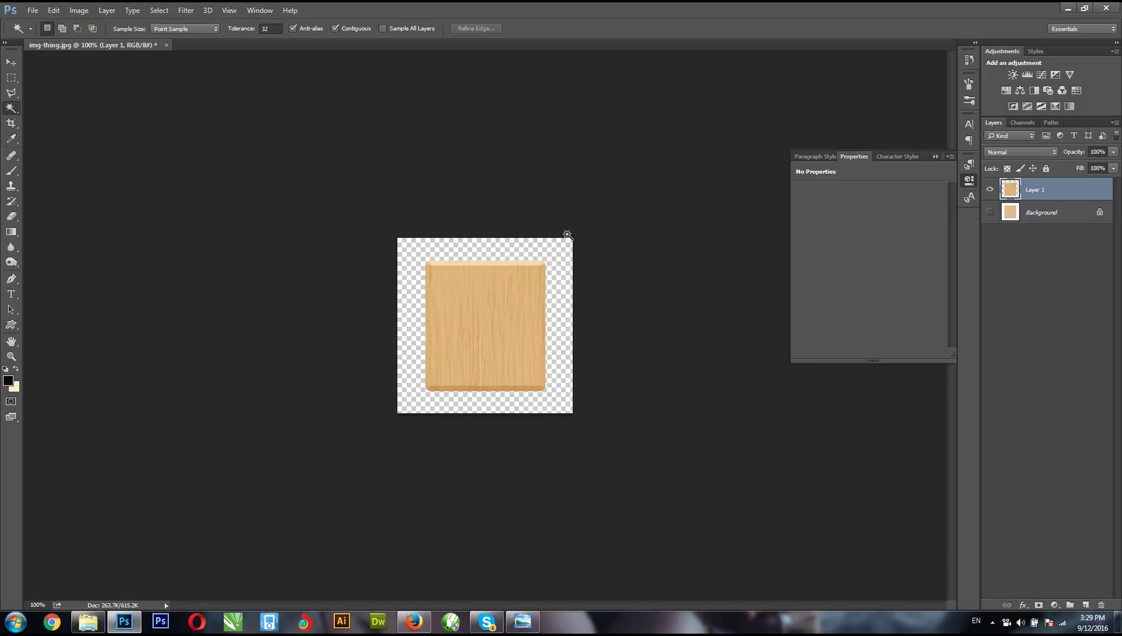
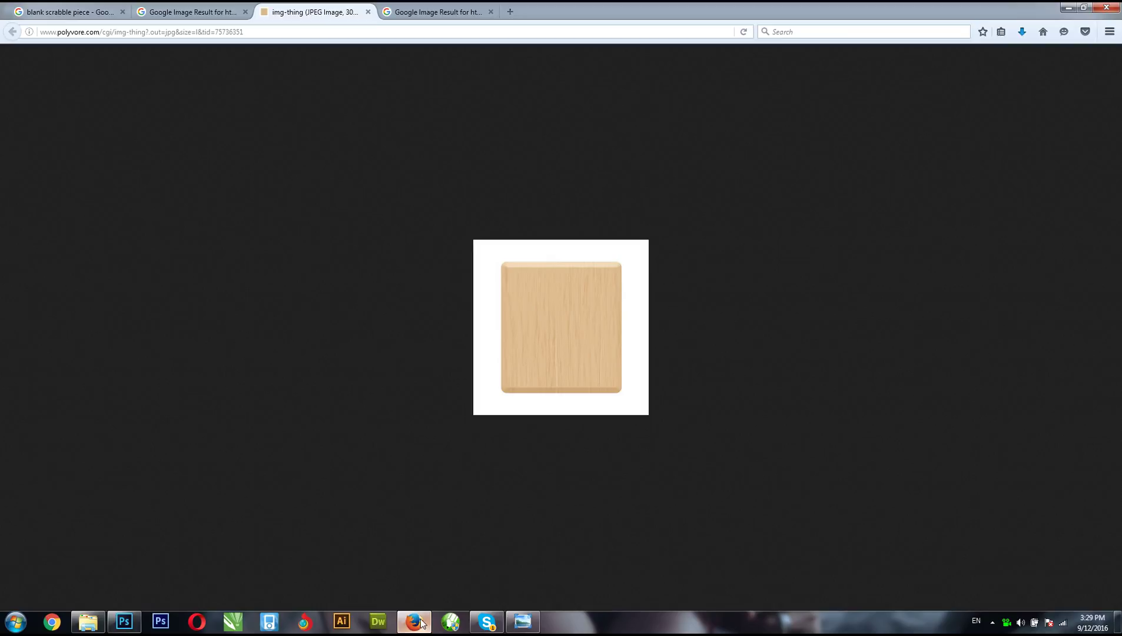
# - Switch to Firefox, close the img-thing image page and search Google Images for "wood background"
pyautogui.click(415, 622)
pyautogui.click(415, 622)
pyautogui.click(368, 12)
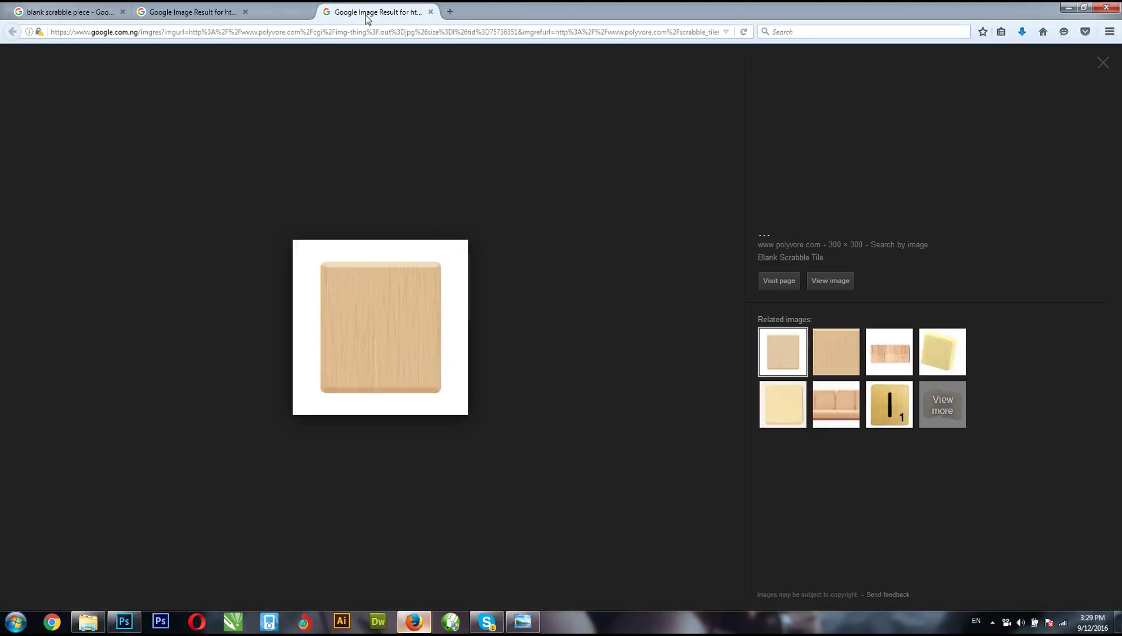
pyautogui.click(165, 12)
pyautogui.click(65, 12)
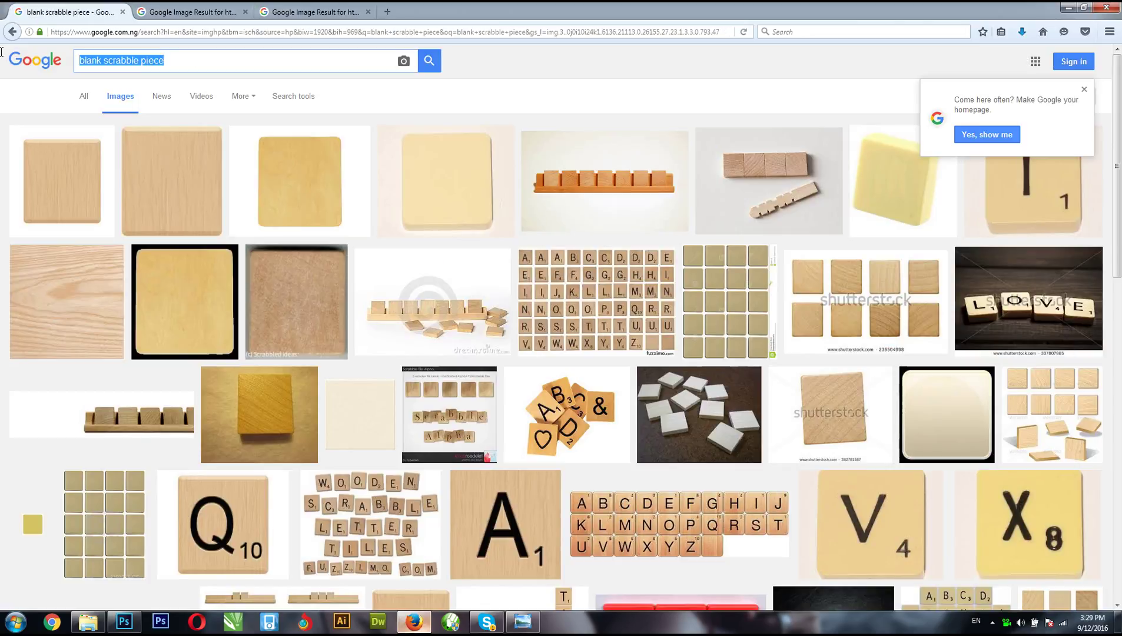
pyautogui.write('wood')
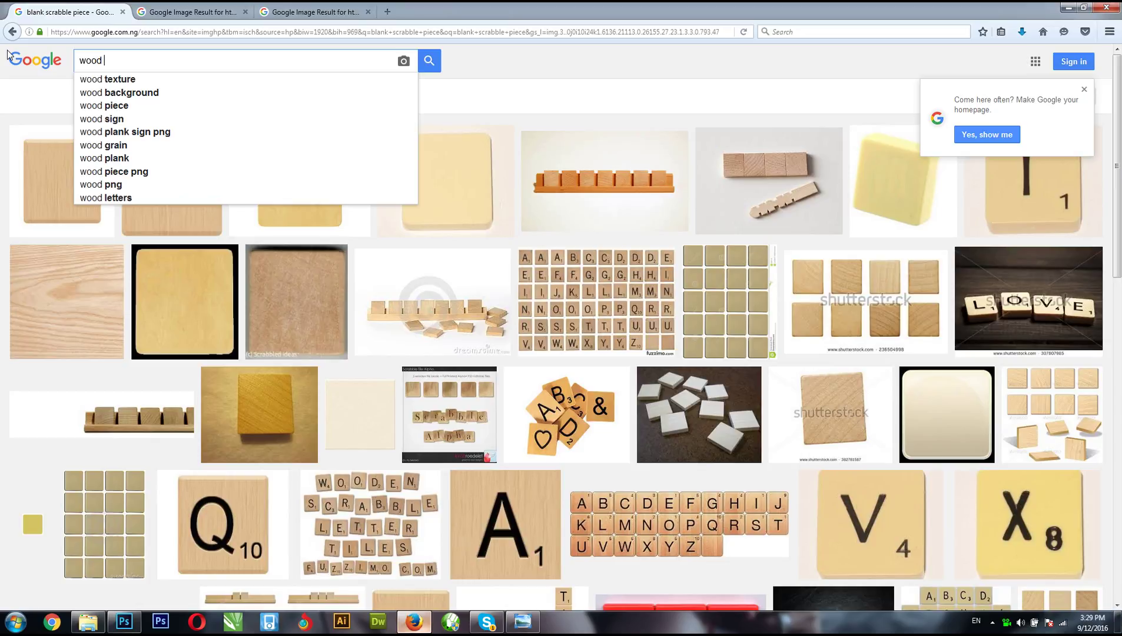
pyautogui.write(' ba')
pyautogui.click(124, 87)
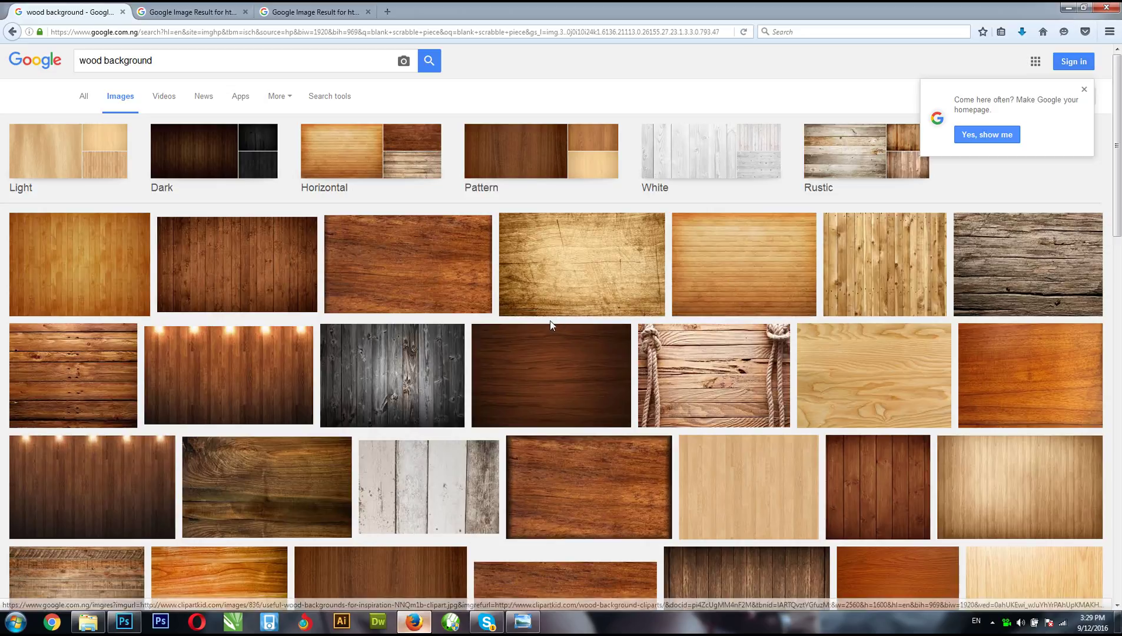
# - Open the light-wood-texture picture from the scrabble folder in Photoshop
pyautogui.click(88, 622)
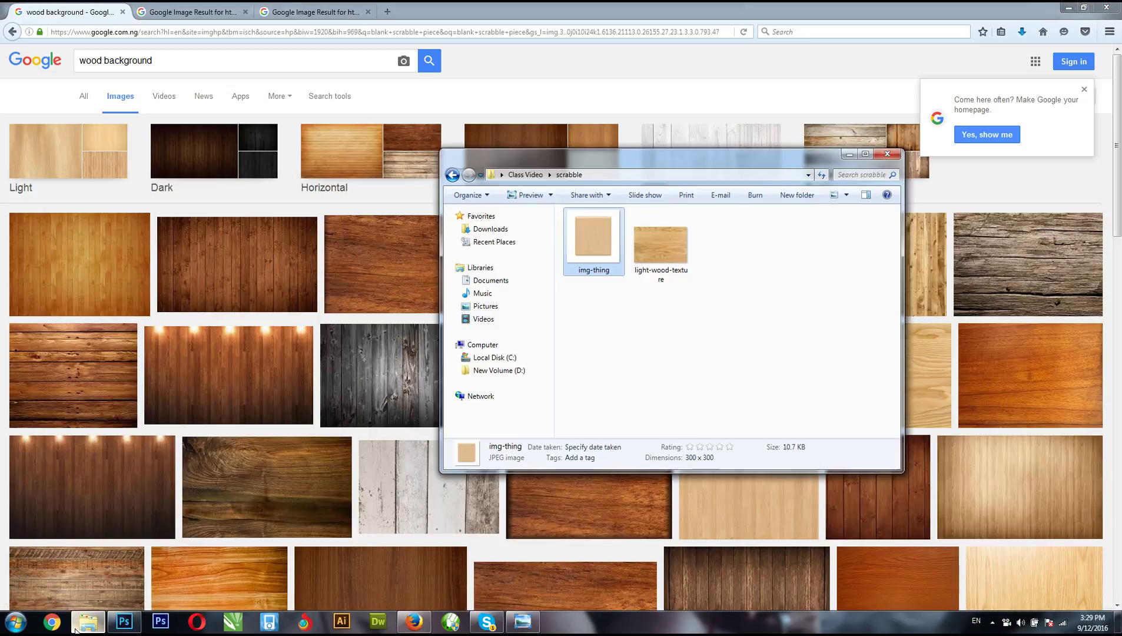
pyautogui.click(661, 263)
pyautogui.moveTo(665, 241); pyautogui.dragTo(529, 40)
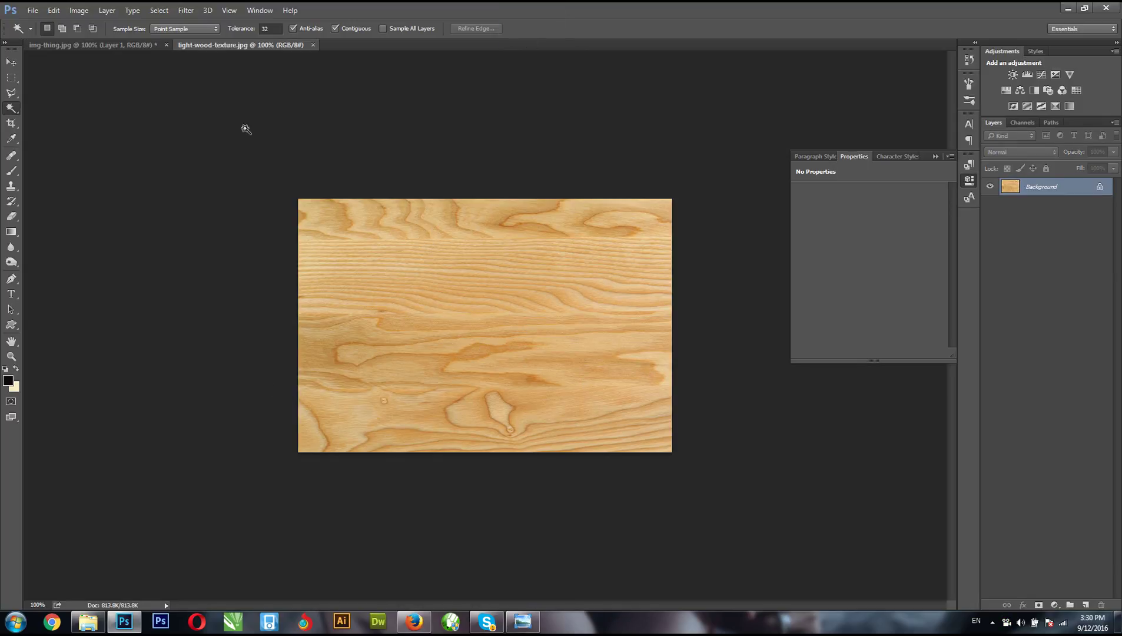
pyautogui.click(123, 44)
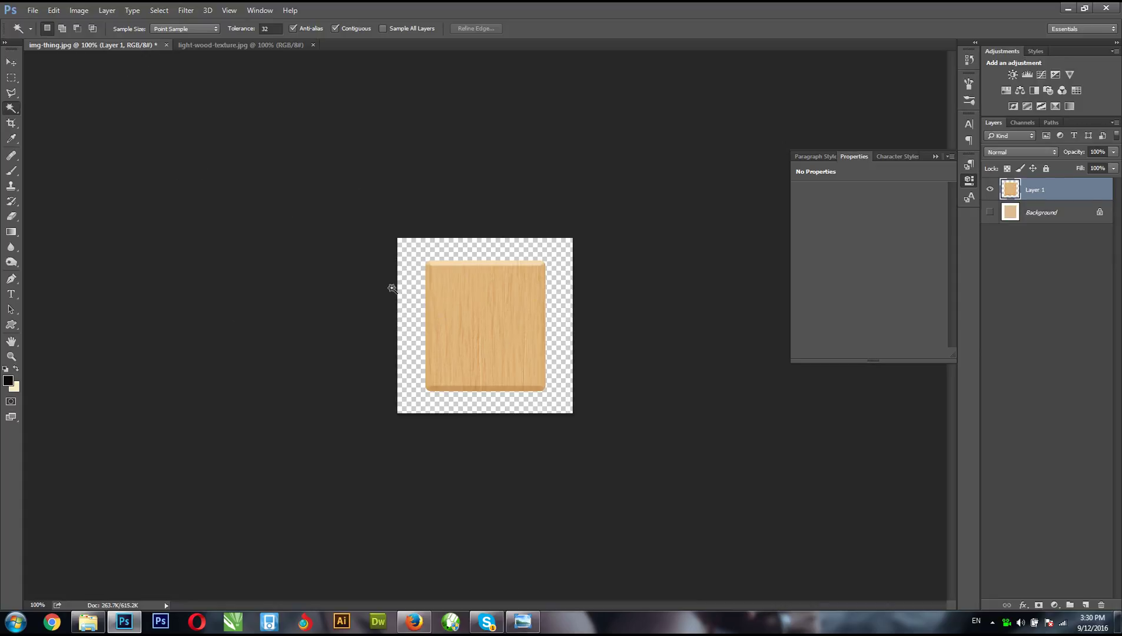
pyautogui.click(92, 619)
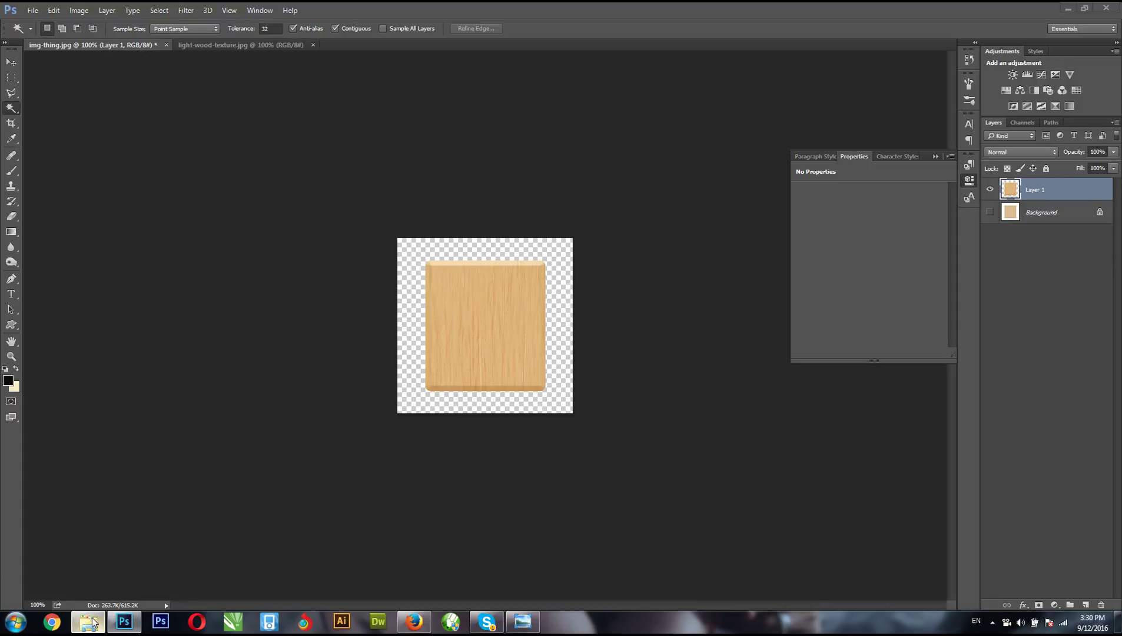
pyautogui.rightClick(92, 619)
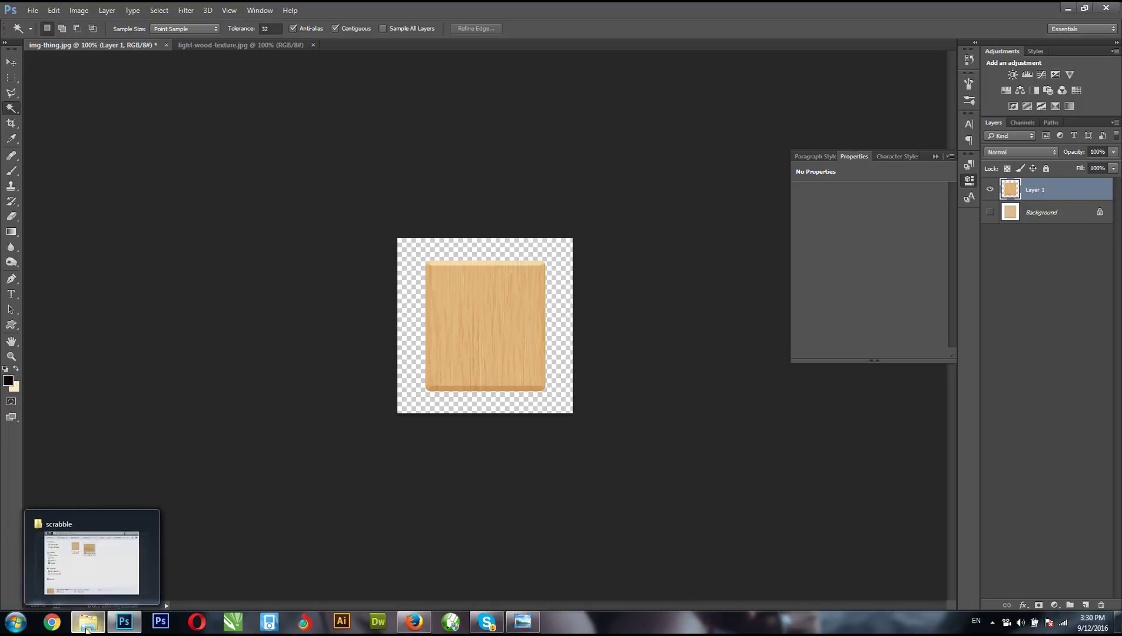
pyautogui.click(87, 628)
pyautogui.moveTo(672, 253); pyautogui.dragTo(413, 44)
pyautogui.moveTo(111, 47); pyautogui.dragTo(422, 43)
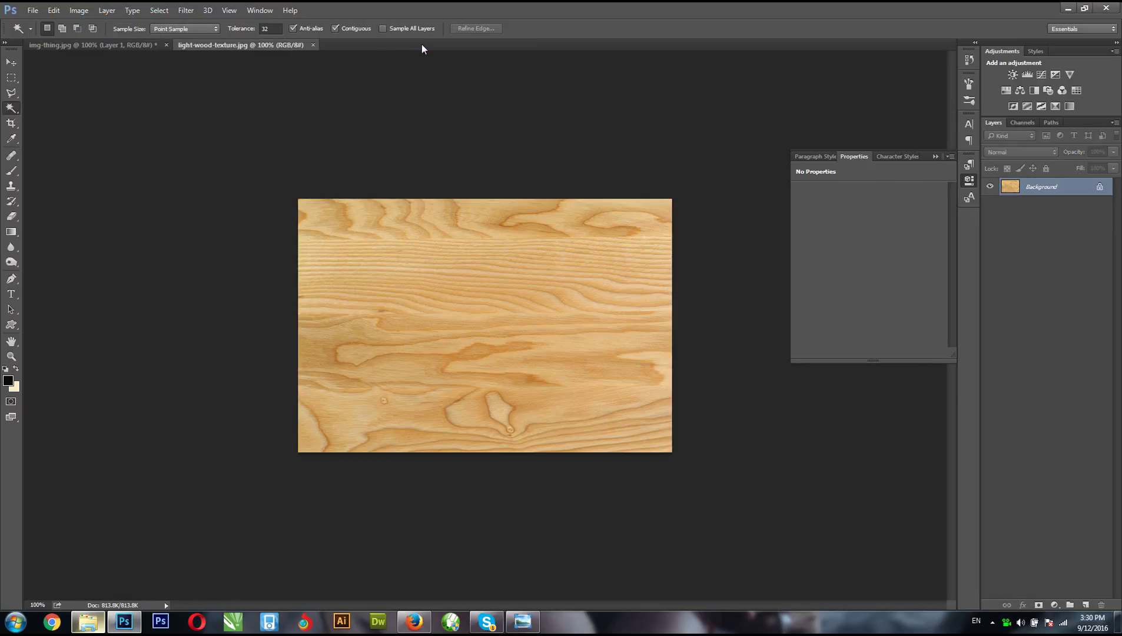
# - Copy the cut-out tile from img-thing.jpg into light-wood-texture.jpg with the Move tool and position it near the middle of the wood
pyautogui.click(139, 46)
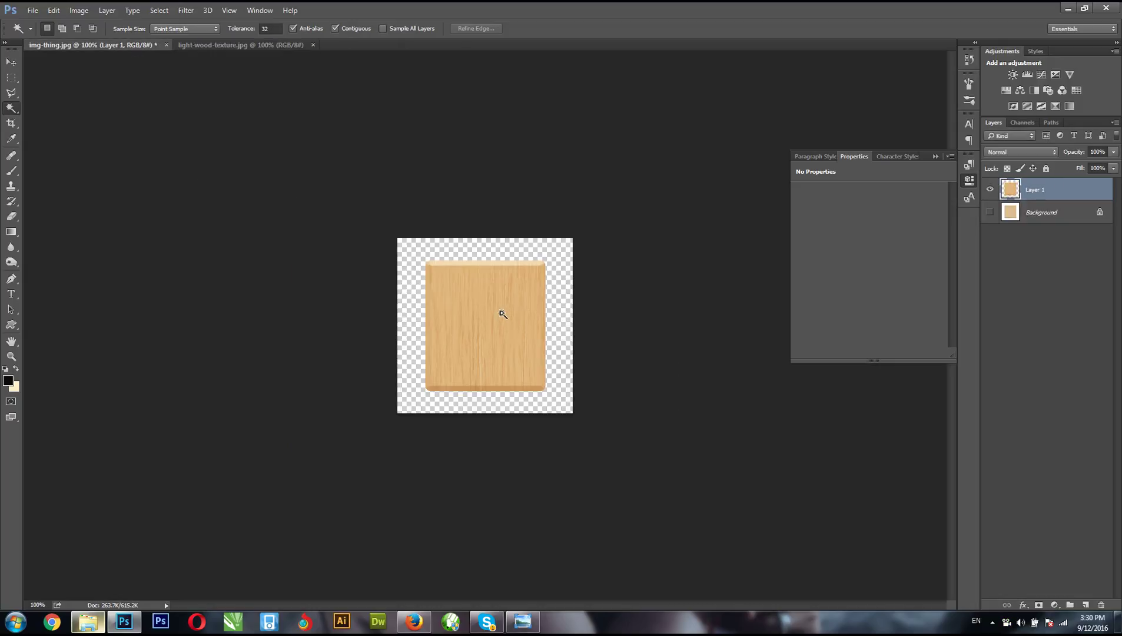
pyautogui.click(11, 62)
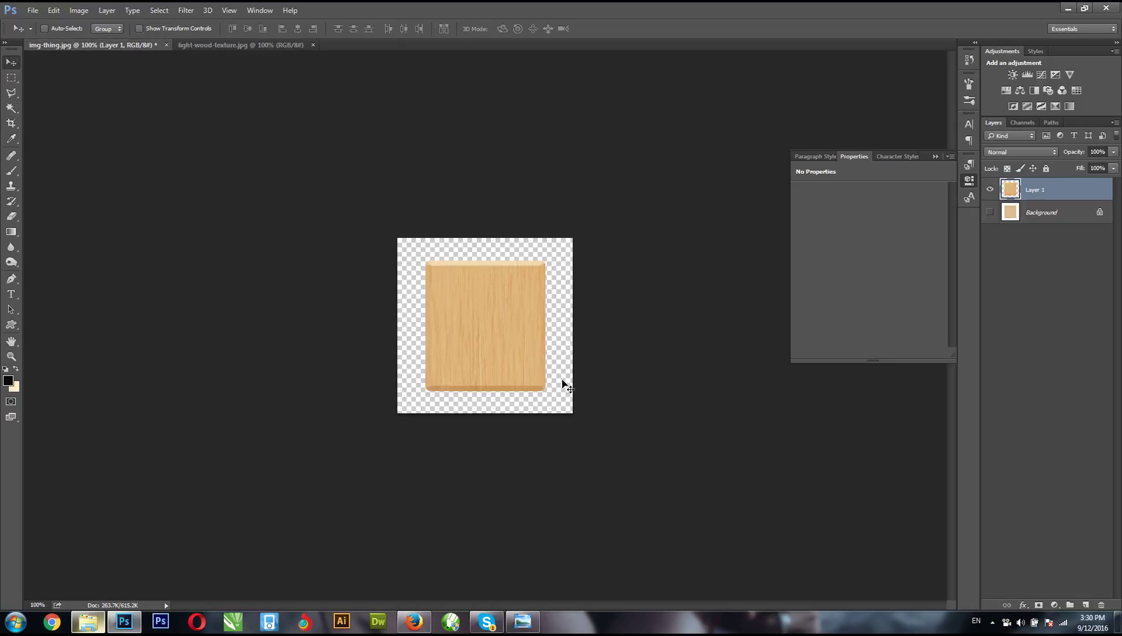
pyautogui.moveTo(501, 336); pyautogui.dragTo(524, 348)
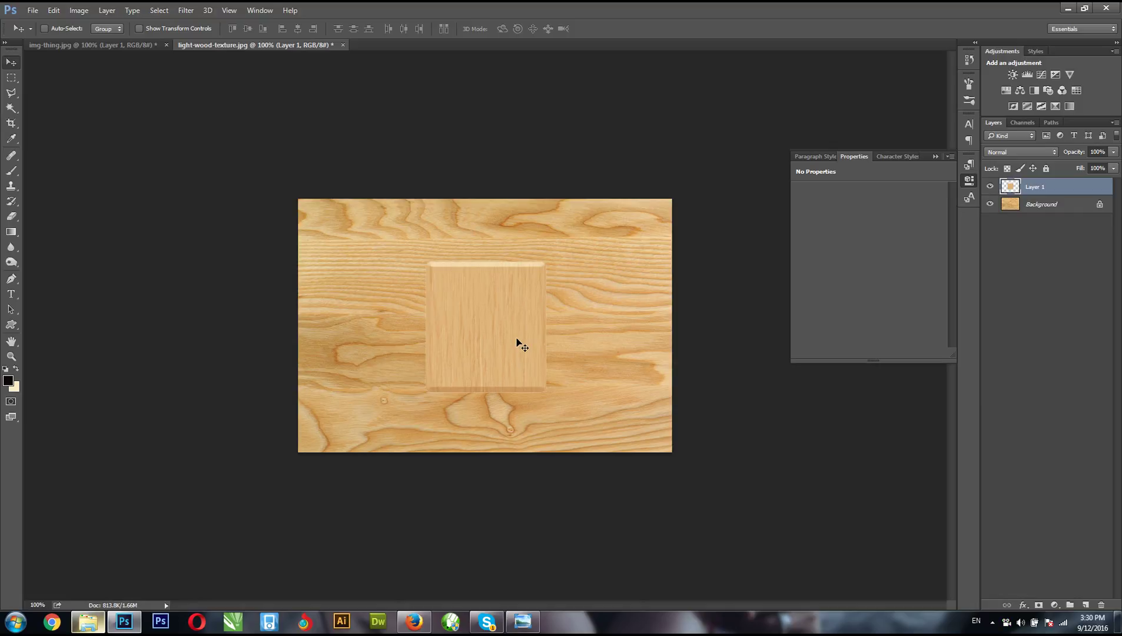
pyautogui.moveTo(528, 331); pyautogui.dragTo(518, 331)
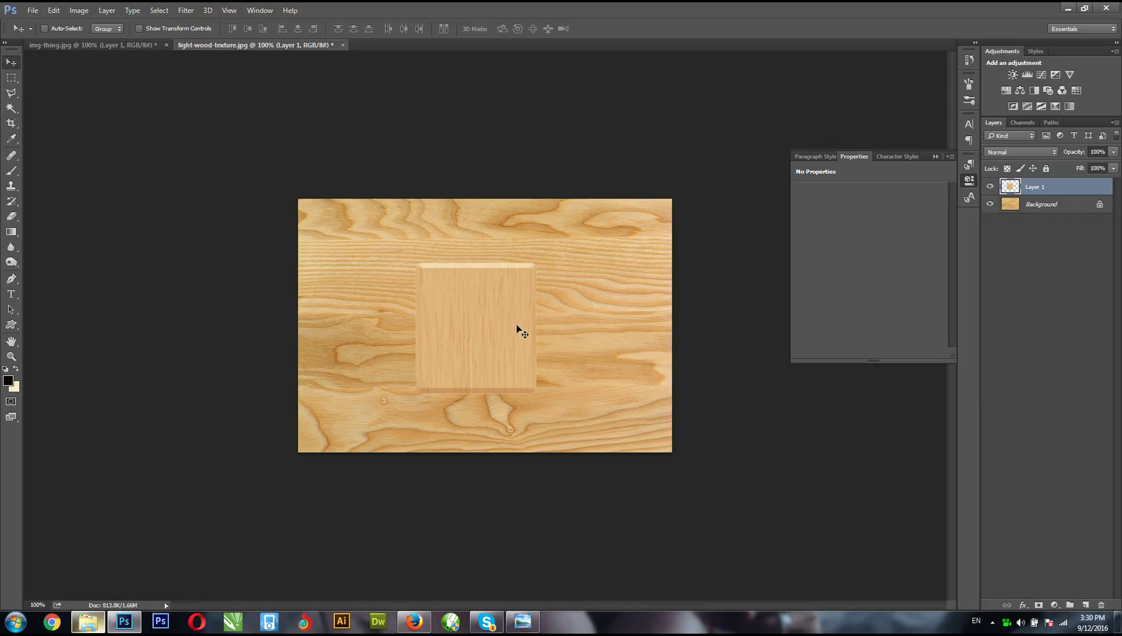
# - Add a black letter C in Arial Rounded MT Bold at 202.87 pt and centre it on the wooden tile
pyautogui.click(10, 294)
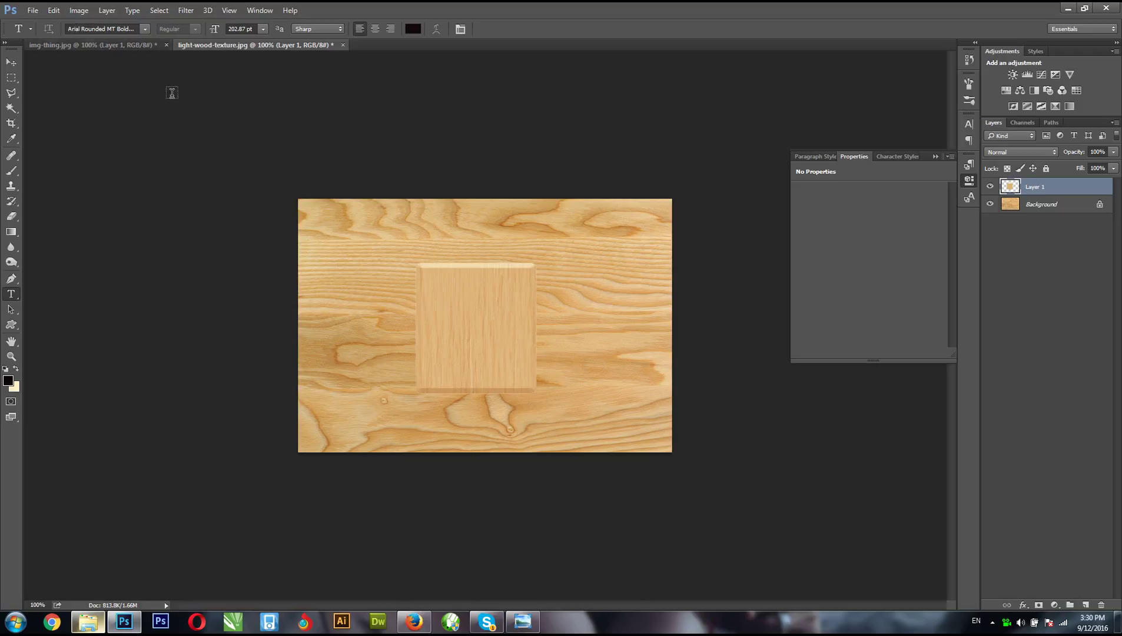
pyautogui.click(448, 333)
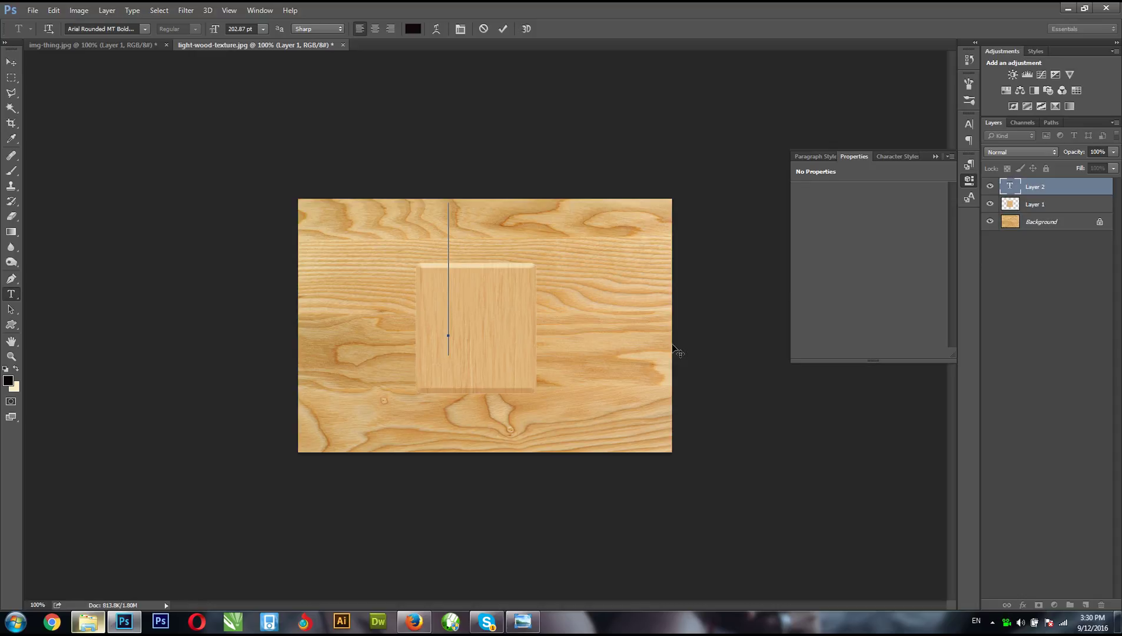
pyautogui.write('a')
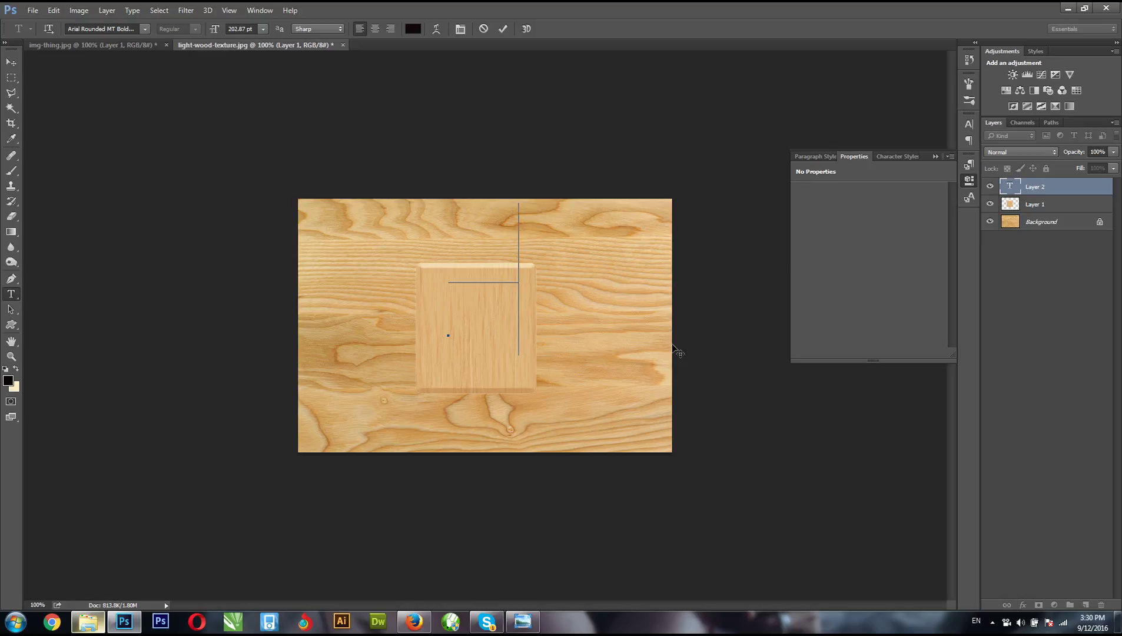
pyautogui.press('BackSpace')
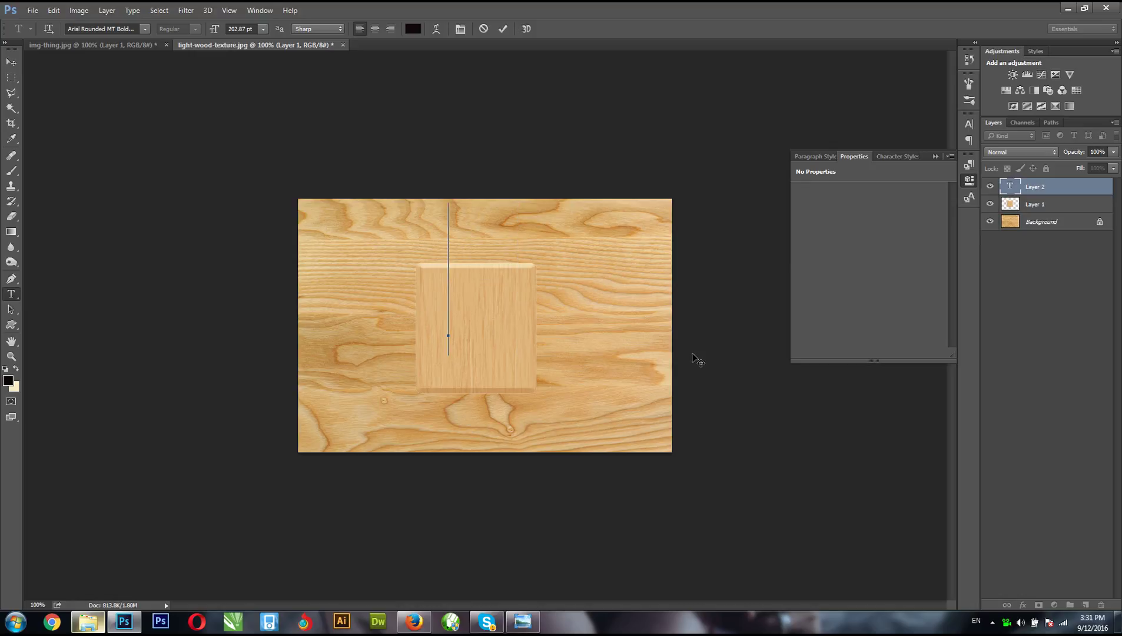
pyautogui.write('c')
pyautogui.click(12, 63)
pyautogui.moveTo(501, 272); pyautogui.dragTo(494, 343)
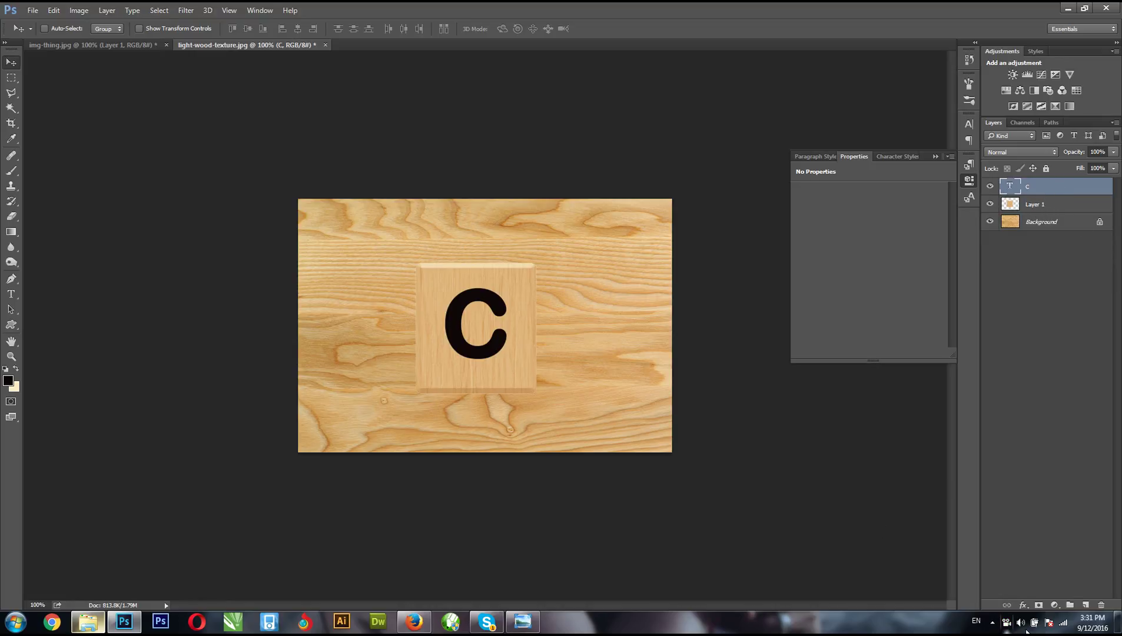
# - Enable the Bevel & Emboss layer style on the letter C and set its style to Pillow Emboss
pyautogui.click(1023, 604)
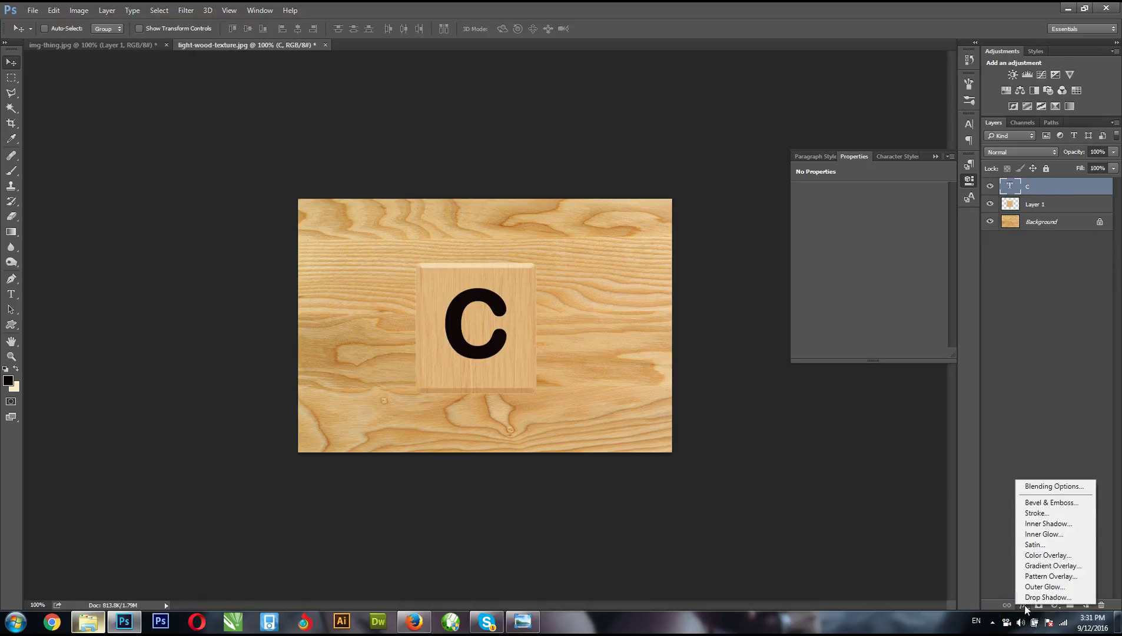
pyautogui.click(1056, 488)
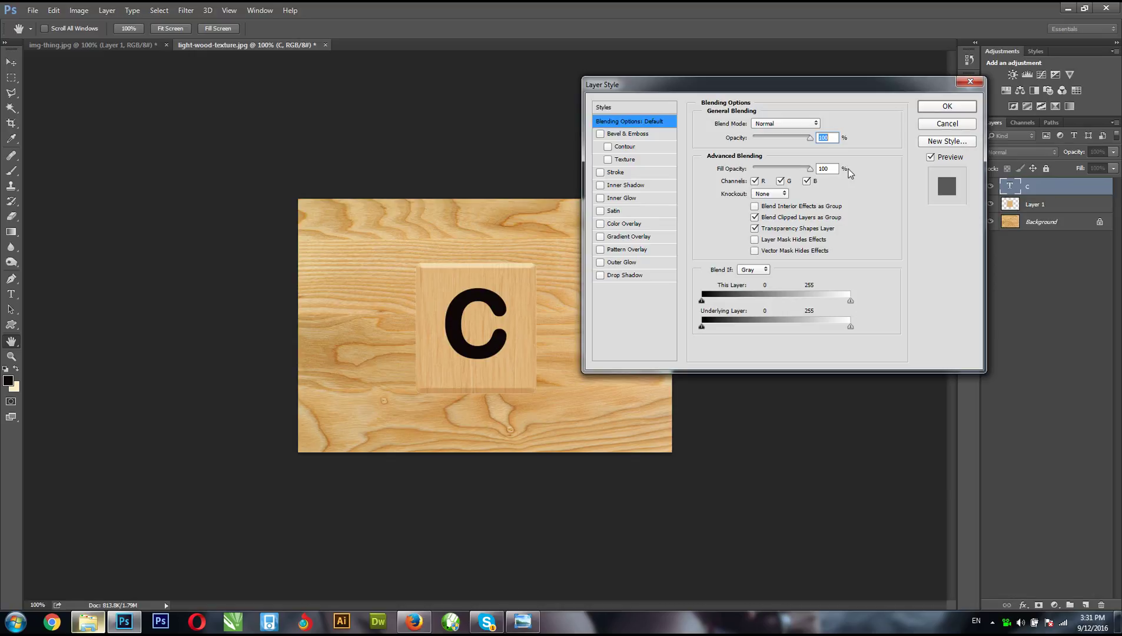
pyautogui.click(601, 134)
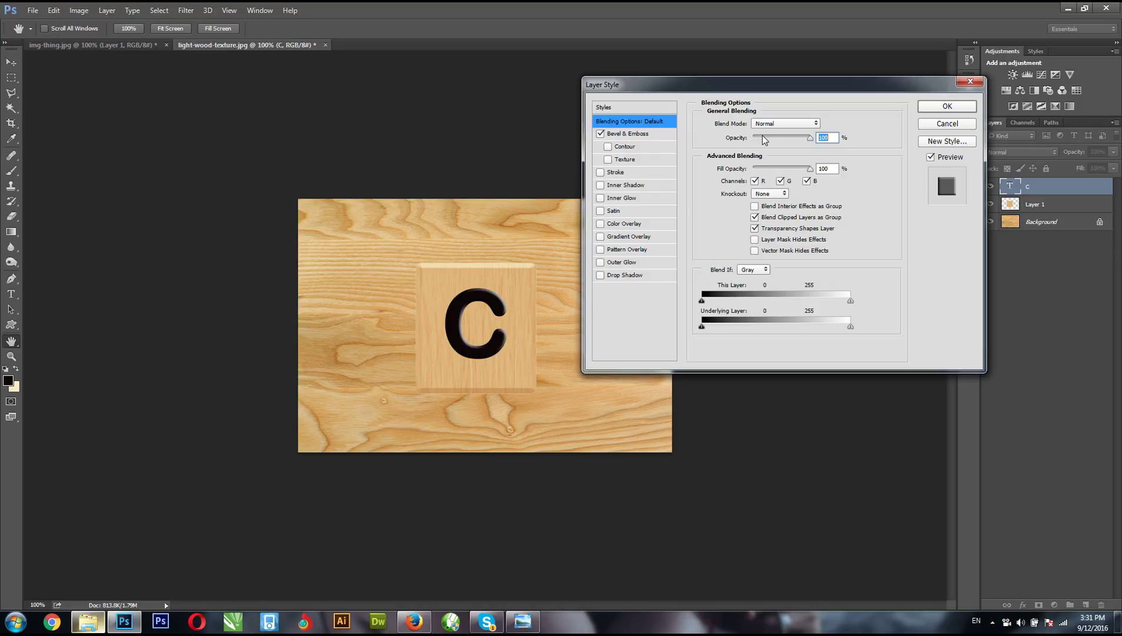
pyautogui.click(798, 123)
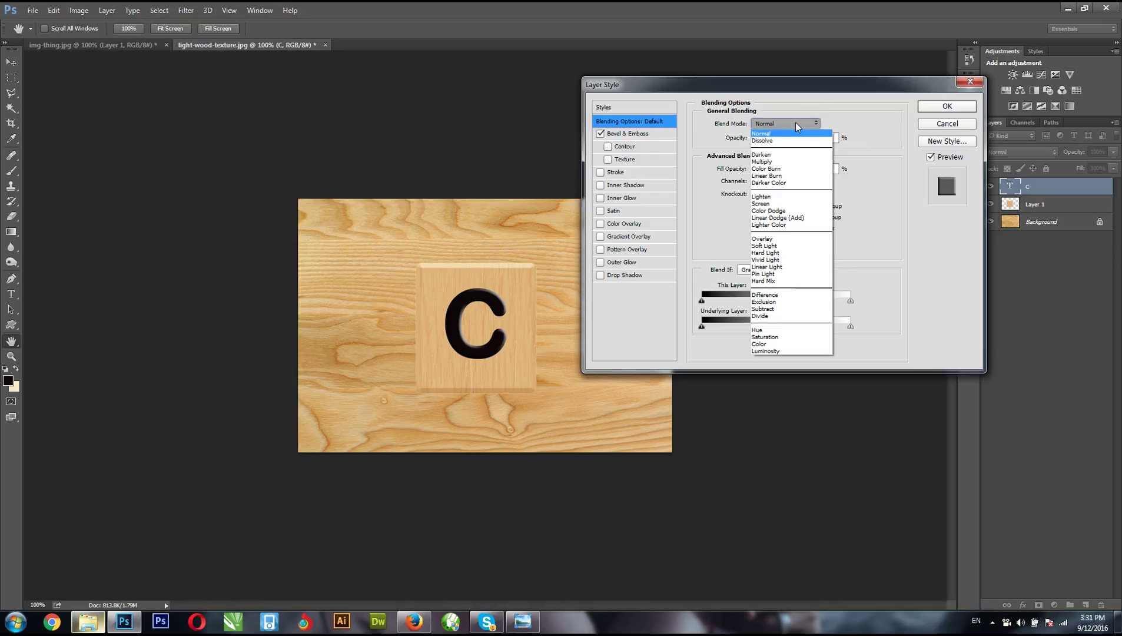
pyautogui.click(795, 122)
pyautogui.click(631, 133)
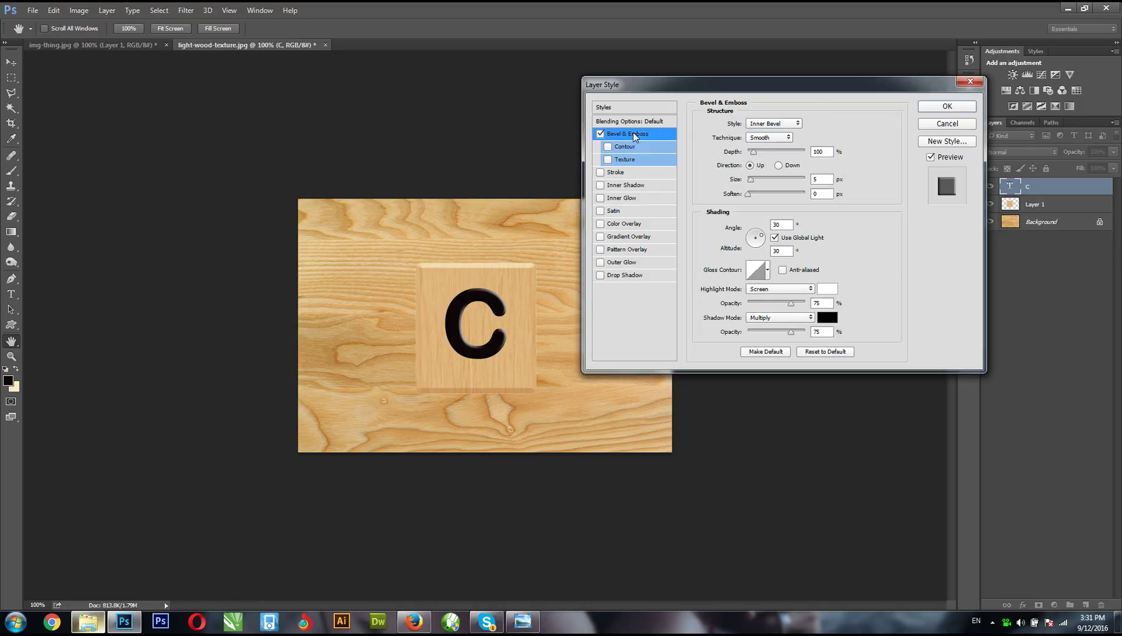
pyautogui.click(775, 131)
pyautogui.click(768, 152)
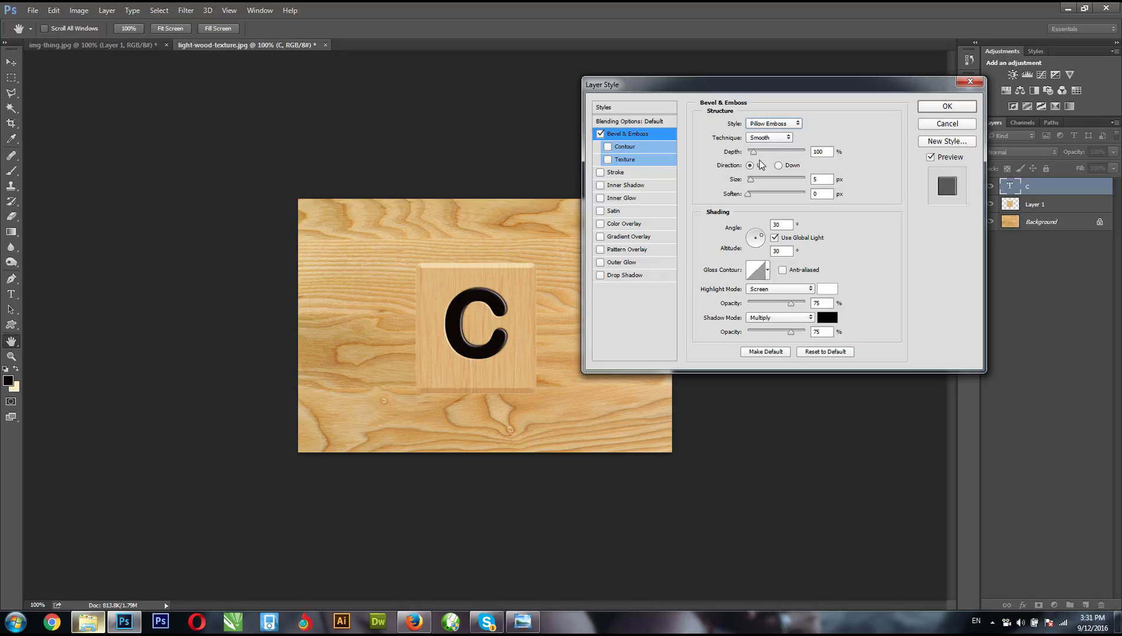
# - Set the letter's Bevel & Emboss depth to 113%, size to 1 px and shading angle to 120°
pyautogui.click(755, 151)
pyautogui.write('113')
pyautogui.click(777, 178)
pyautogui.write('1')
pyautogui.click(781, 224)
pyautogui.write('120')
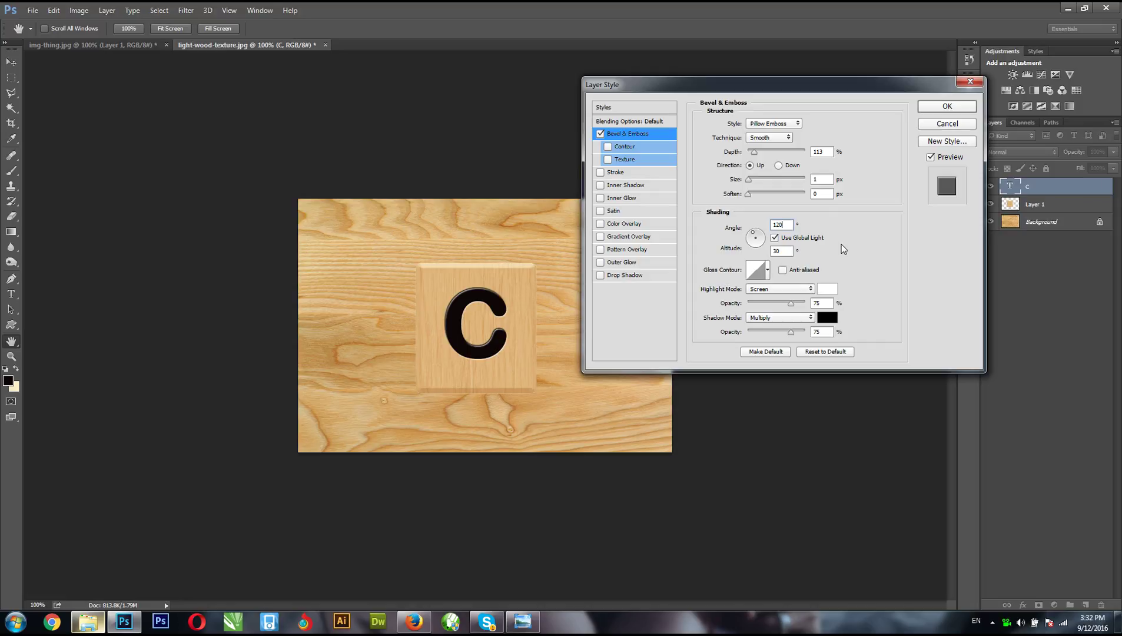
# - Switch to Windows Photo Viewer to examine the WORDFEST reference image, and return to Photoshop
pyautogui.click(523, 621)
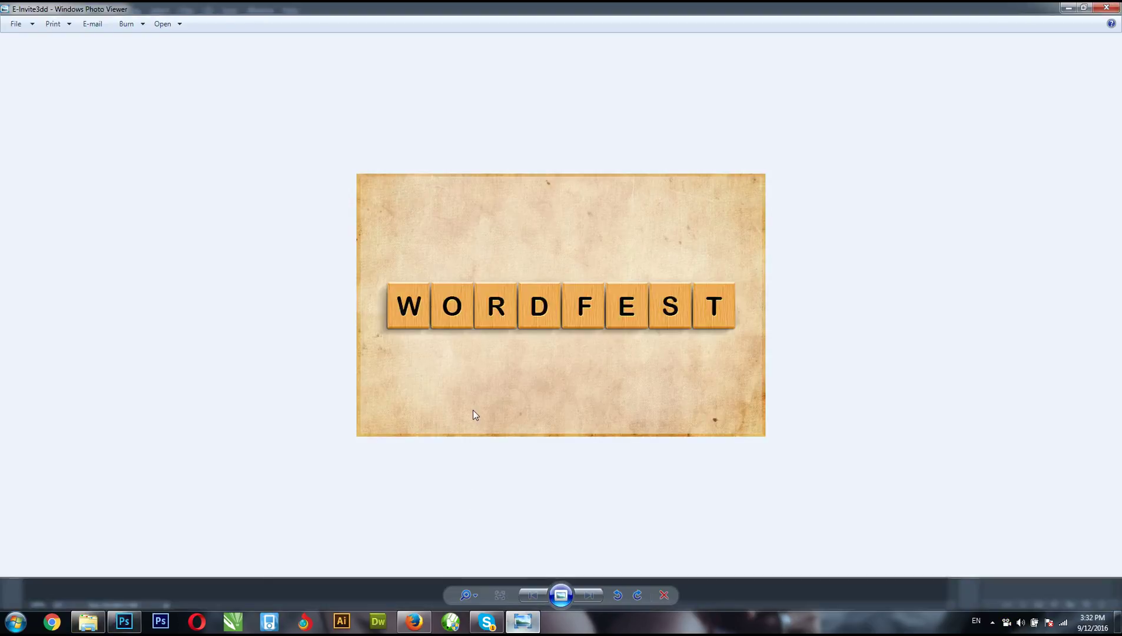
pyautogui.scroll(-2, 489, 318)
pyautogui.click(1069, 7)
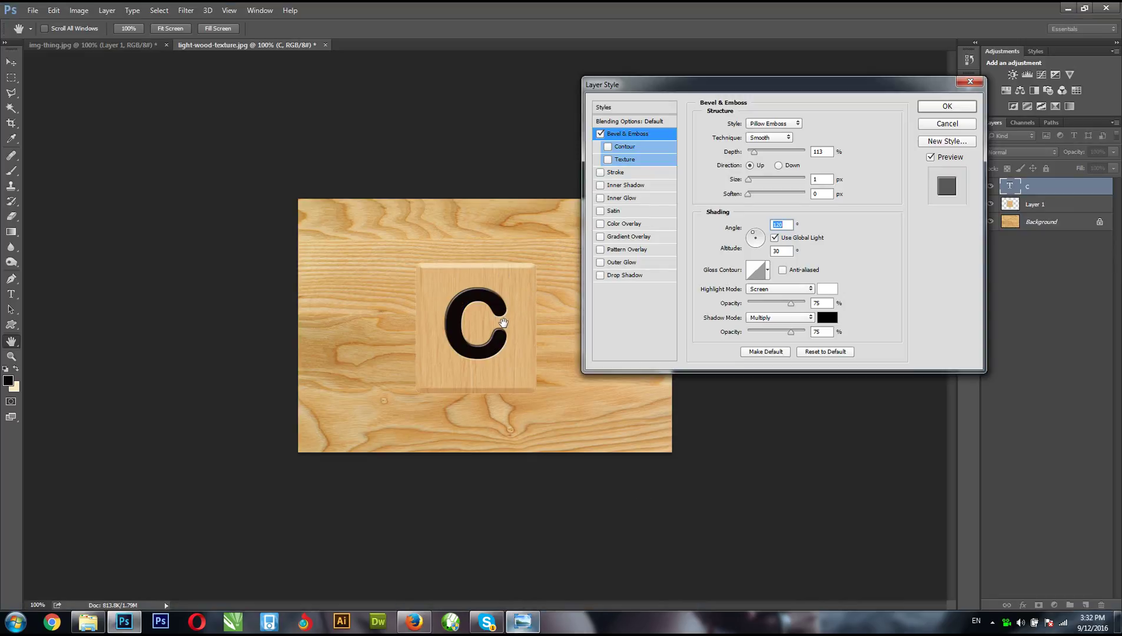
# - Shape the bevel's gloss contour into a custom S-curve with points at input 25/output 18 and input 77/output 80
pyautogui.click(767, 273)
pyautogui.click(755, 272)
pyautogui.click(755, 272)
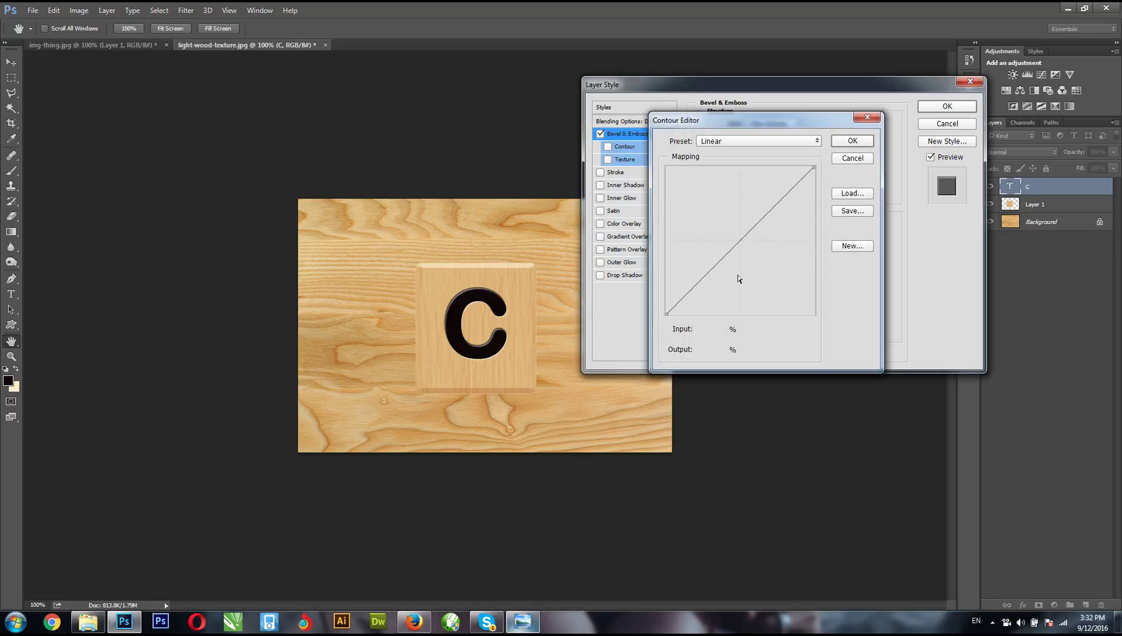
pyautogui.moveTo(712, 131); pyautogui.dragTo(807, 131)
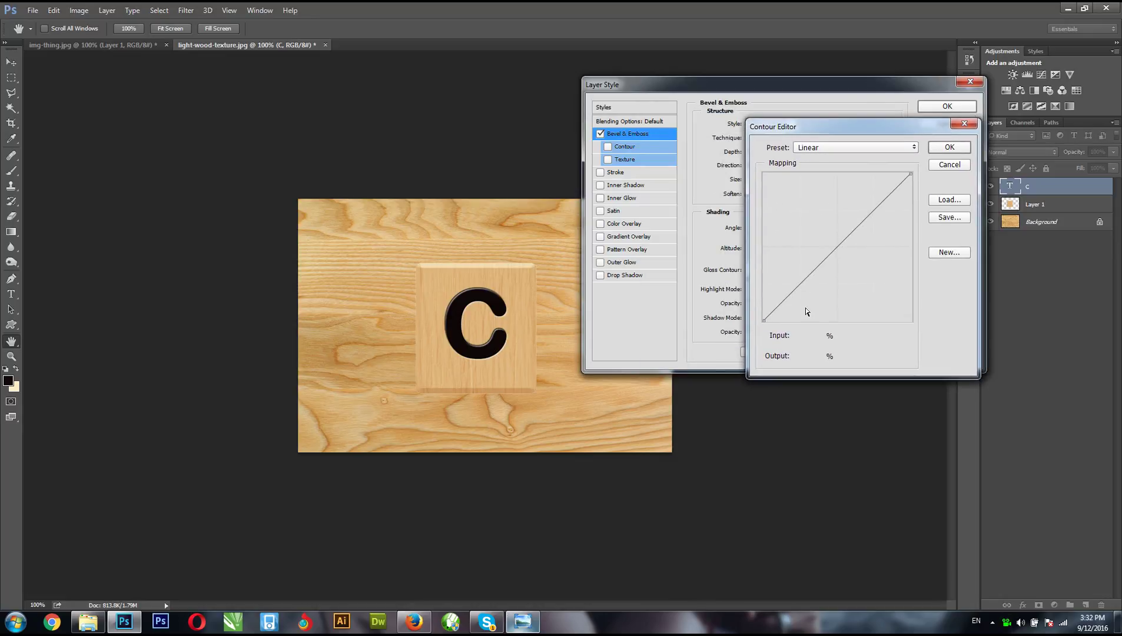
pyautogui.click(798, 287)
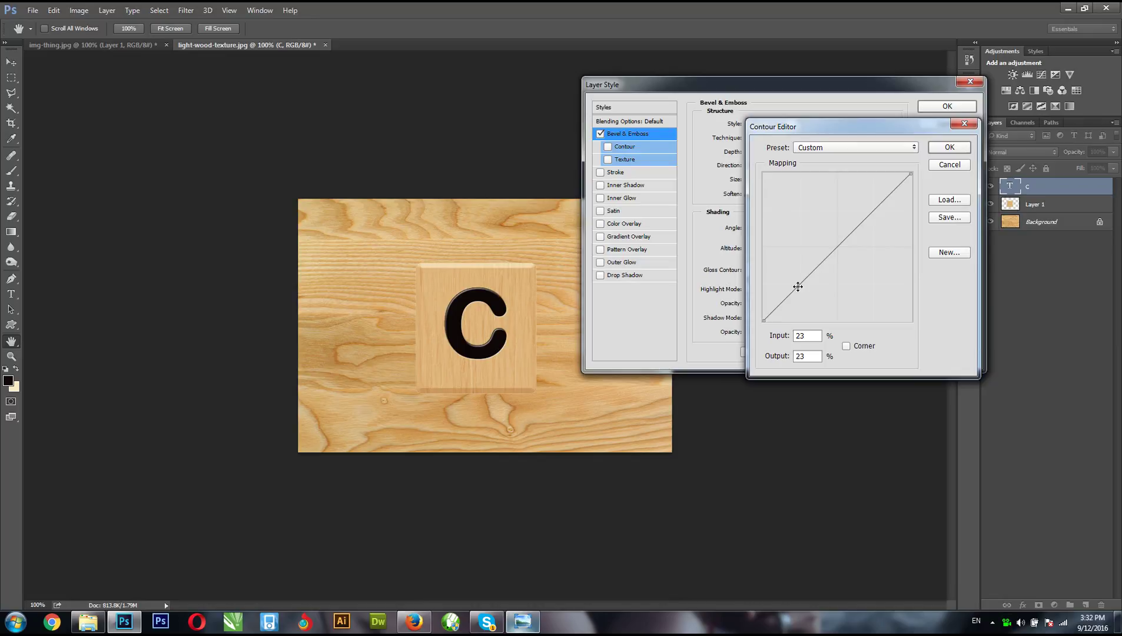
pyautogui.moveTo(798, 286); pyautogui.dragTo(802, 294)
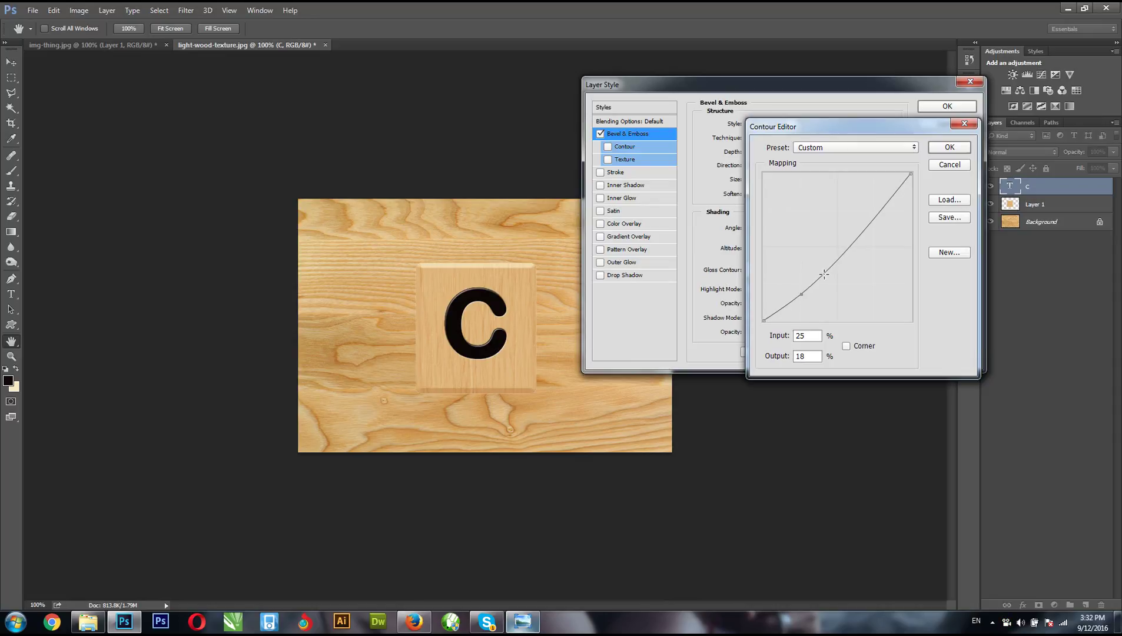
pyautogui.click(878, 208)
pyautogui.moveTo(879, 208); pyautogui.dragTo(877, 203)
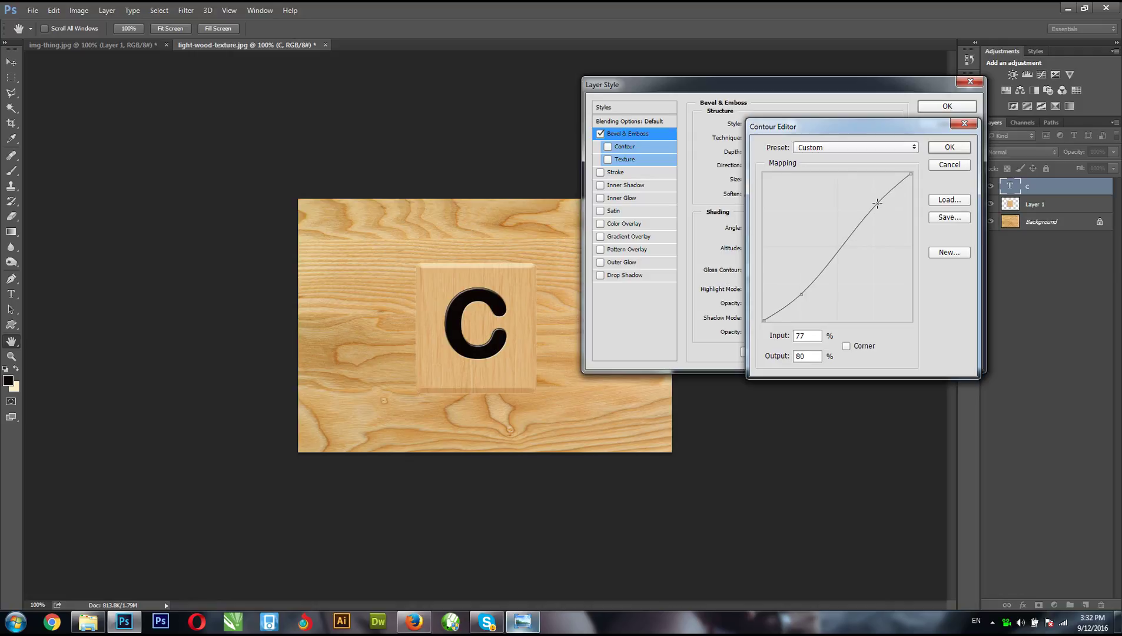
pyautogui.click(802, 293)
pyautogui.click(952, 149)
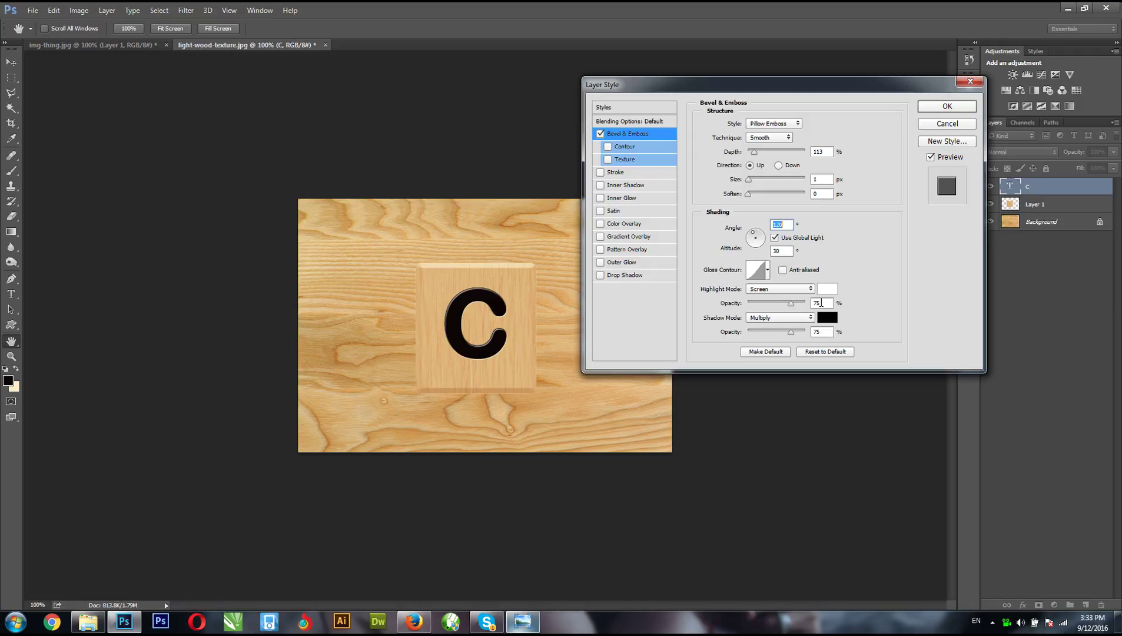
# - Set the bevel's highlight blending mode to Hard Mix and keep the shadow colour black
pyautogui.click(802, 289)
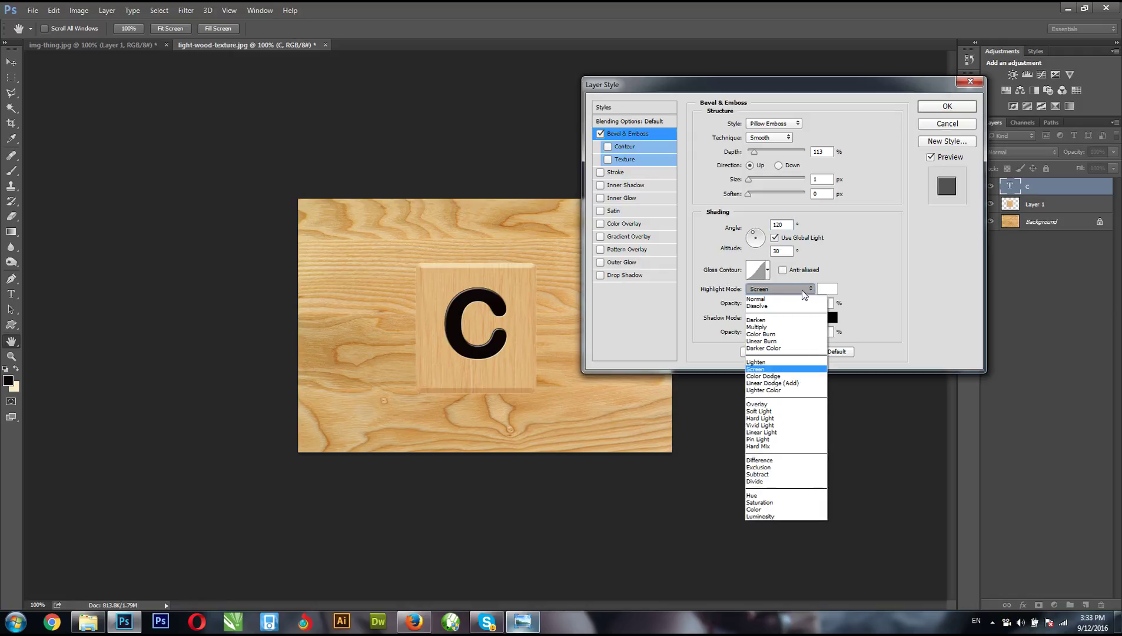
pyautogui.click(796, 296)
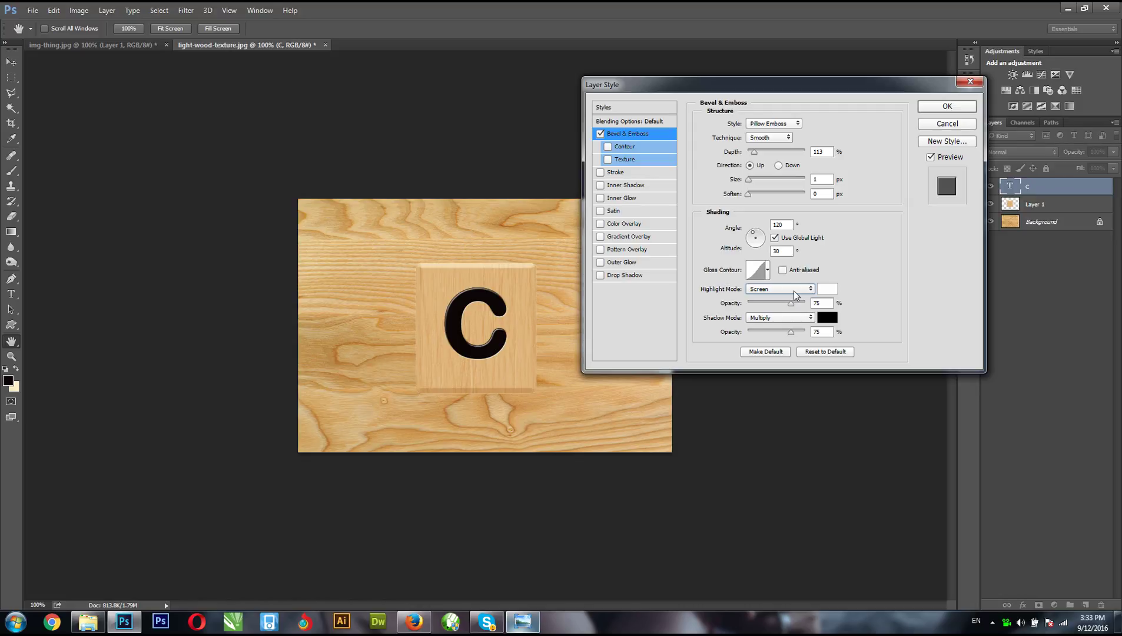
pyautogui.click(794, 290)
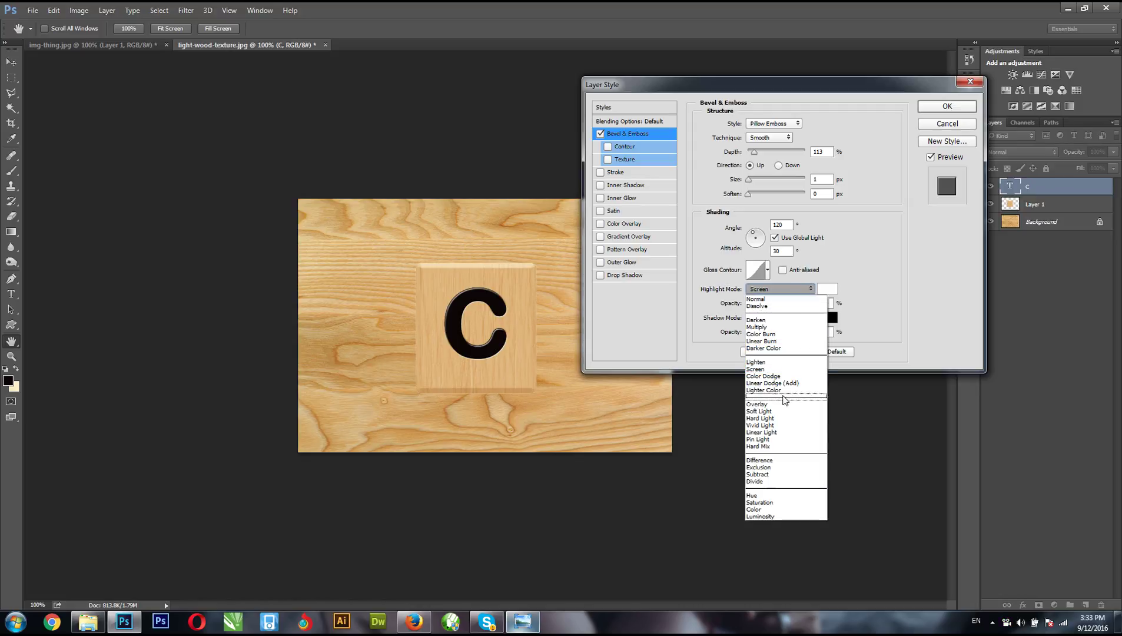
pyautogui.click(771, 447)
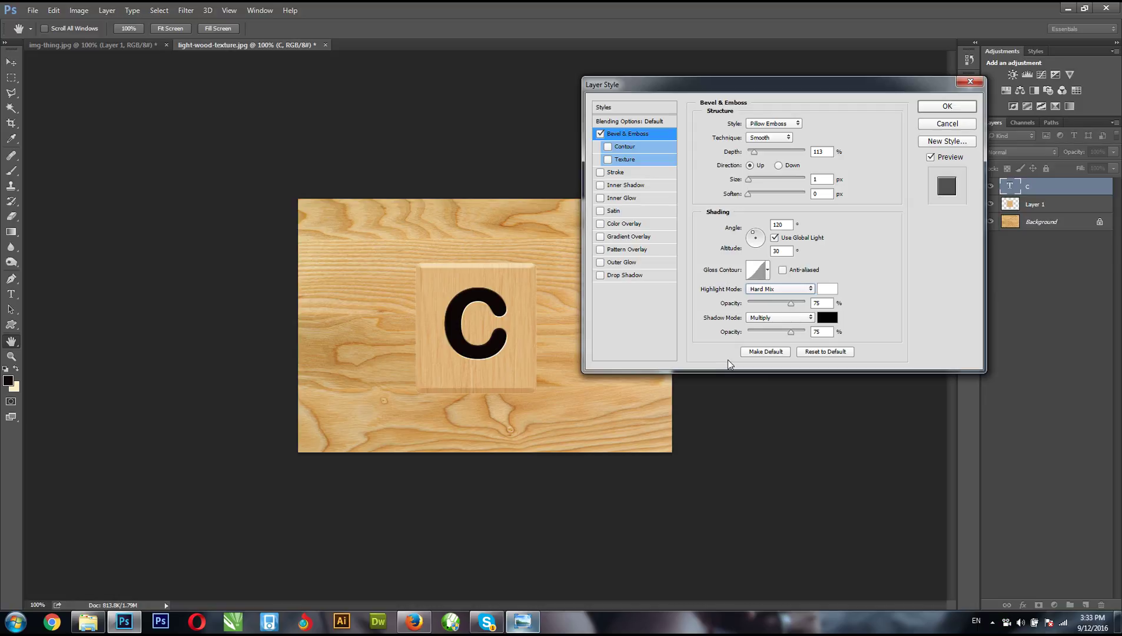
pyautogui.click(828, 318)
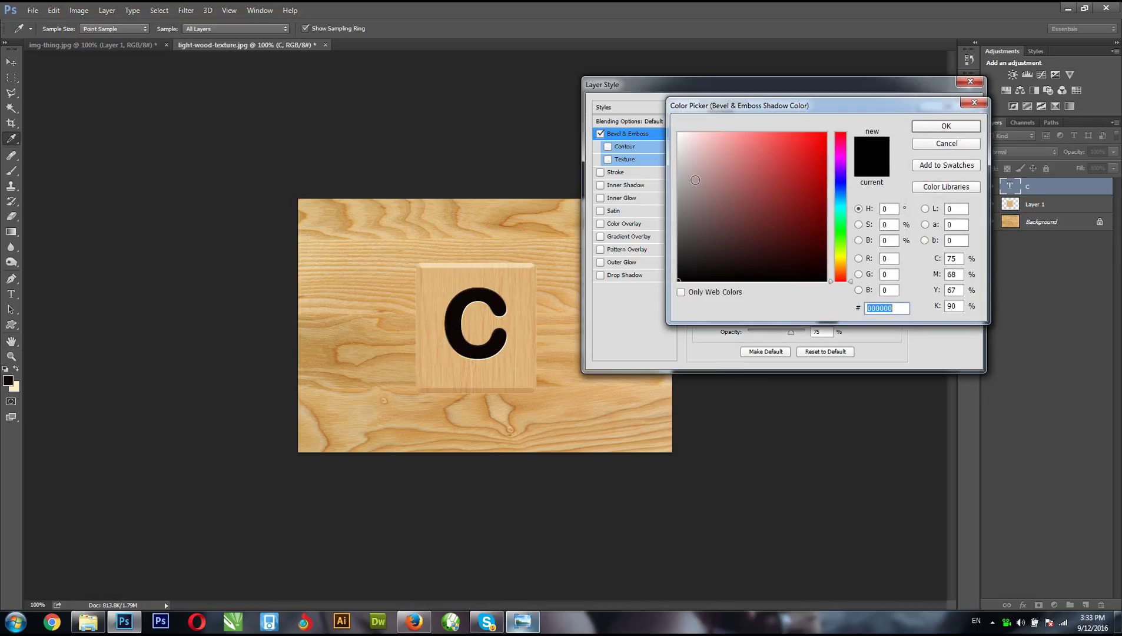
pyautogui.click(941, 144)
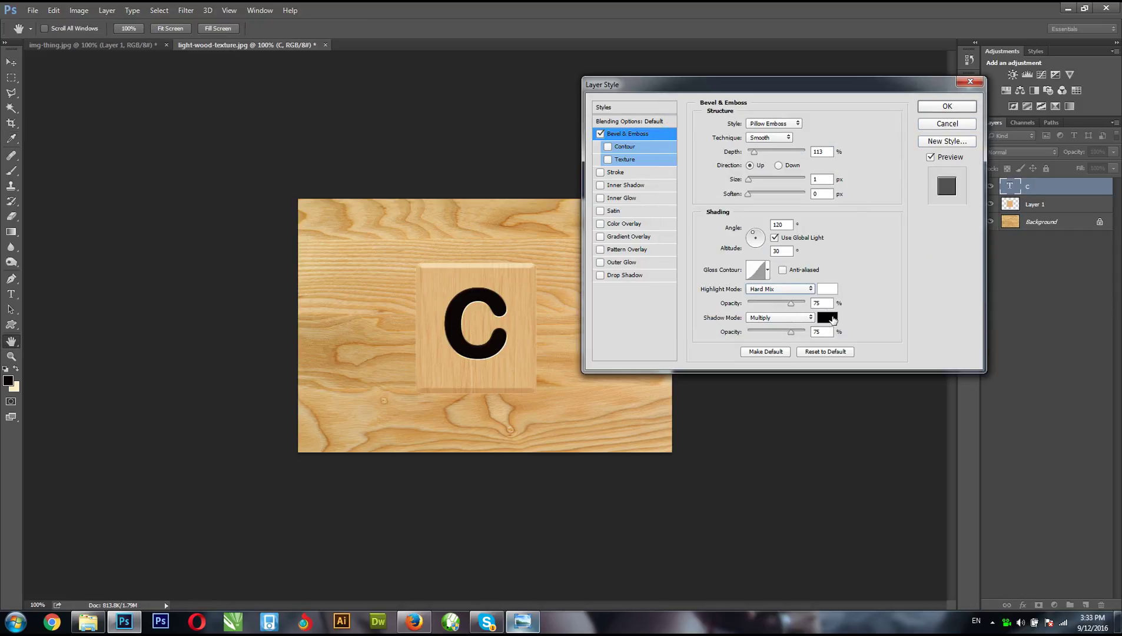
# - Set the bevel's highlight opacity to 61% and shadow opacity to 100%, and apply the layer style
pyautogui.click(830, 303)
pyautogui.write('61')
pyautogui.click(828, 331)
pyautogui.write('10')
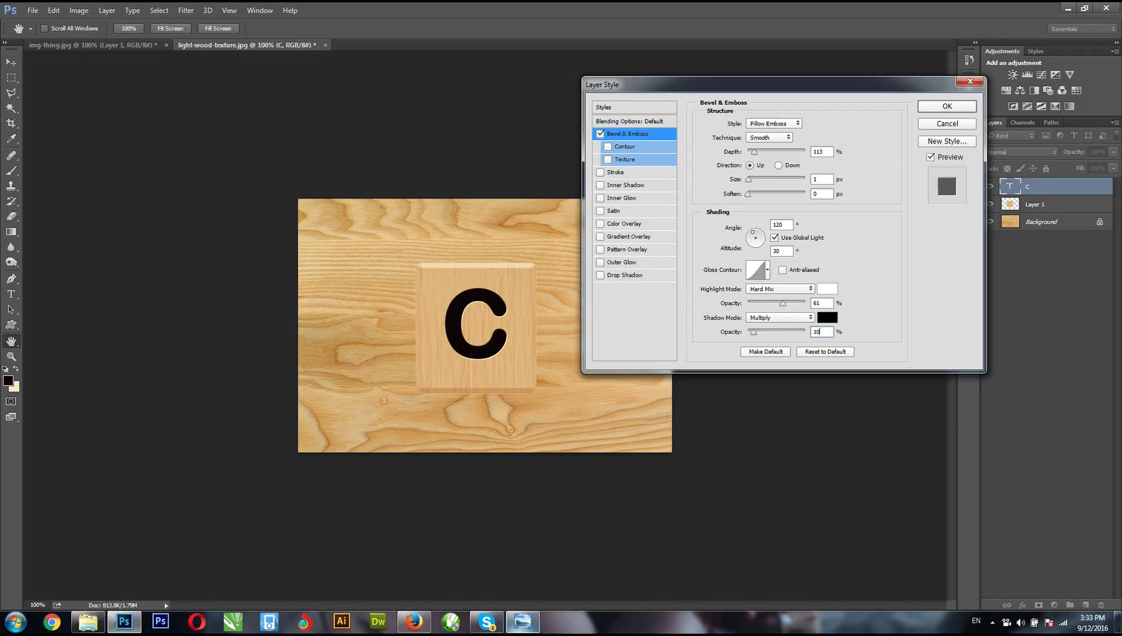
pyautogui.write('0')
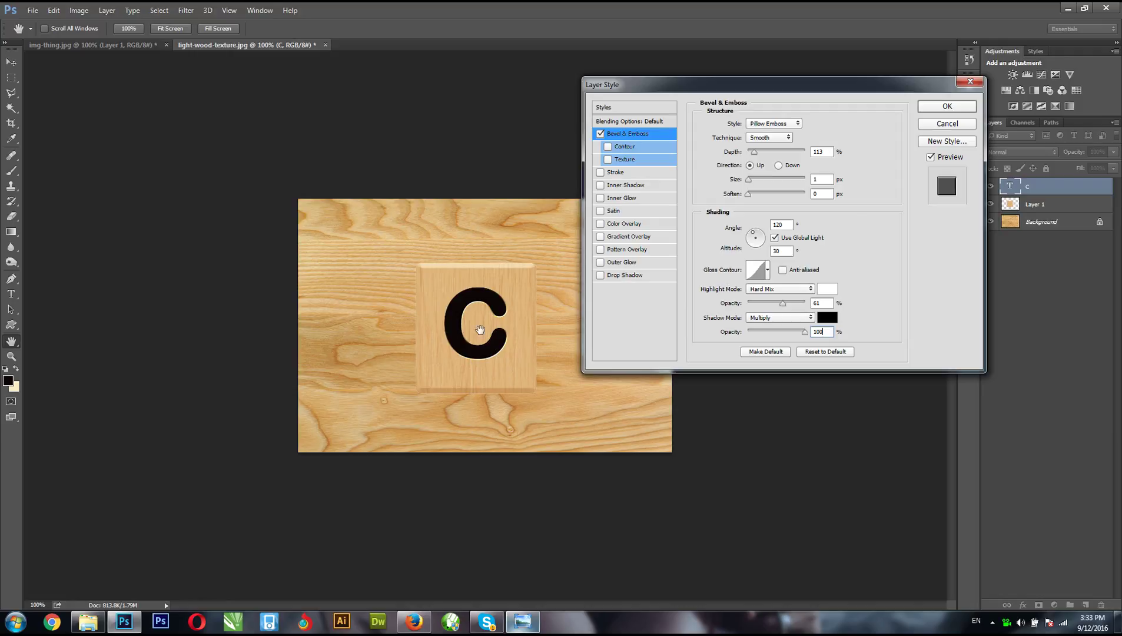
pyautogui.click(947, 107)
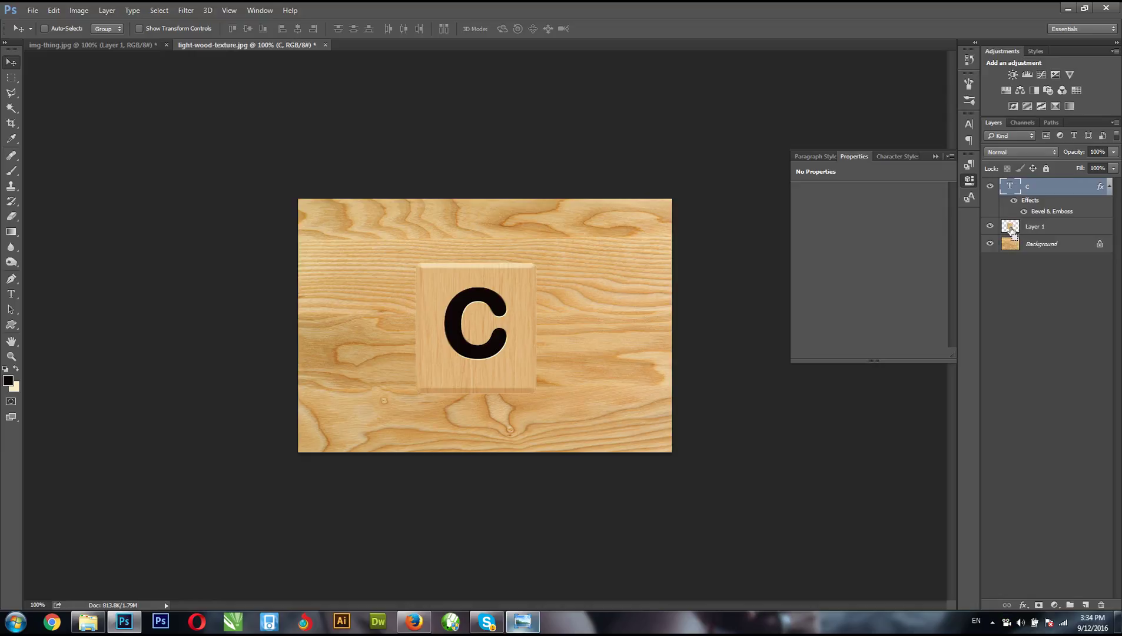
# - Load the tile's outline as a selection and add a new layer named SHADOW directly above the background
pyautogui.keyDown('ctrl'); pyautogui.click(1010, 229); pyautogui.keyUp('ctrl')
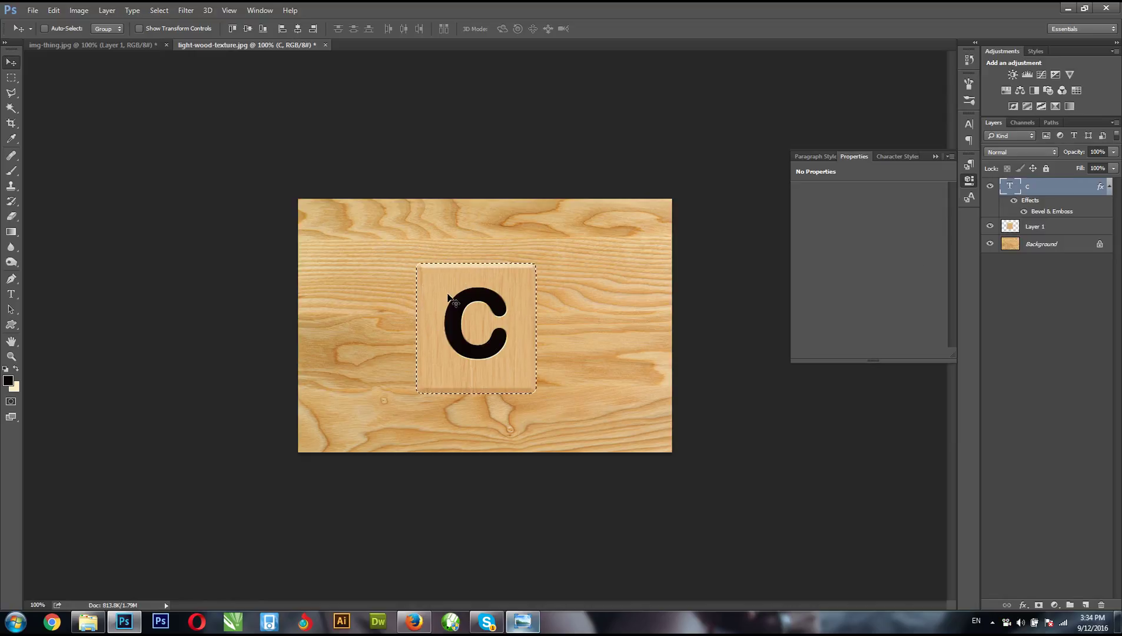
pyautogui.click(1037, 246)
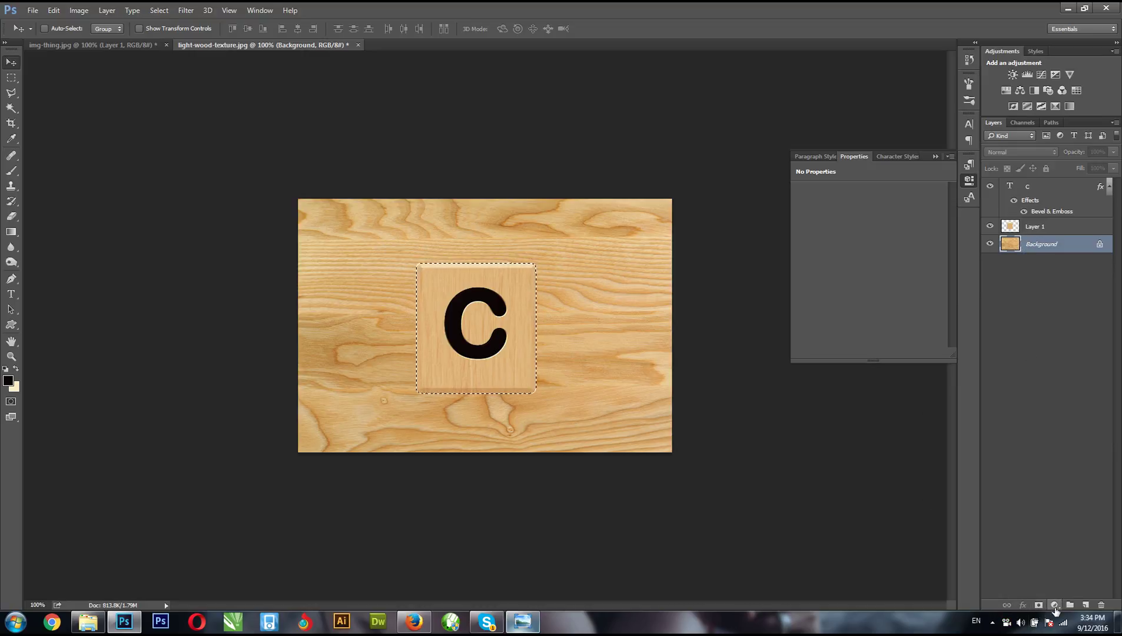
pyautogui.click(1086, 605)
pyautogui.doubleClick(1037, 244)
pyautogui.write('sHADOW')
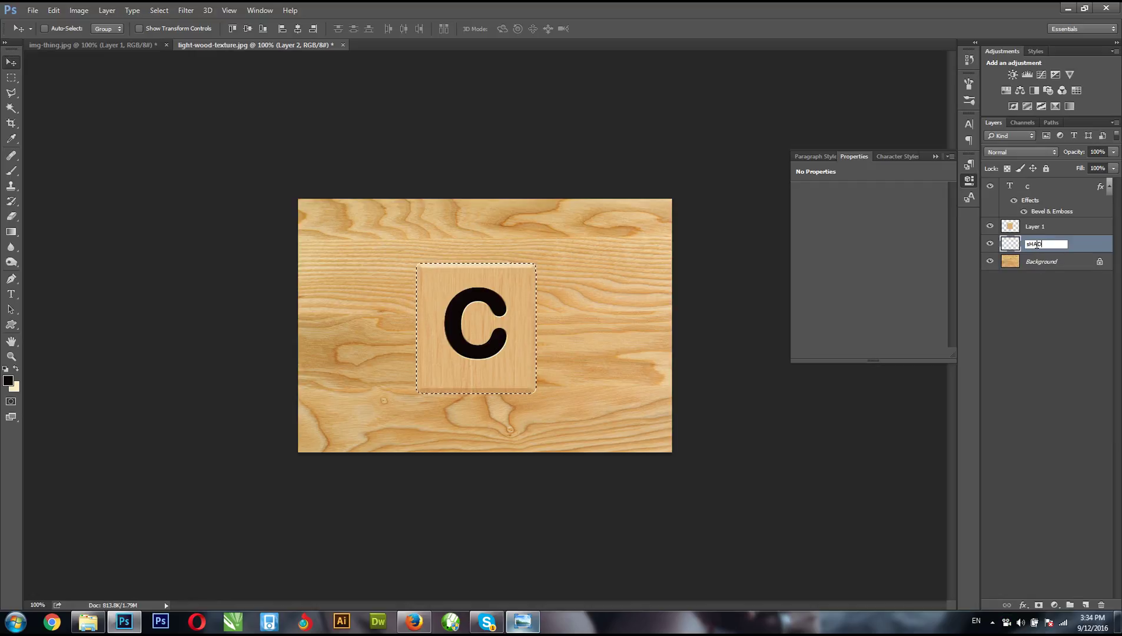
pyautogui.click(1028, 244)
pyautogui.press('BackSpace')
pyautogui.write('S')
# - Rename the tile layer, Layer 1, as SCRABBLE
pyautogui.doubleClick(1036, 227)
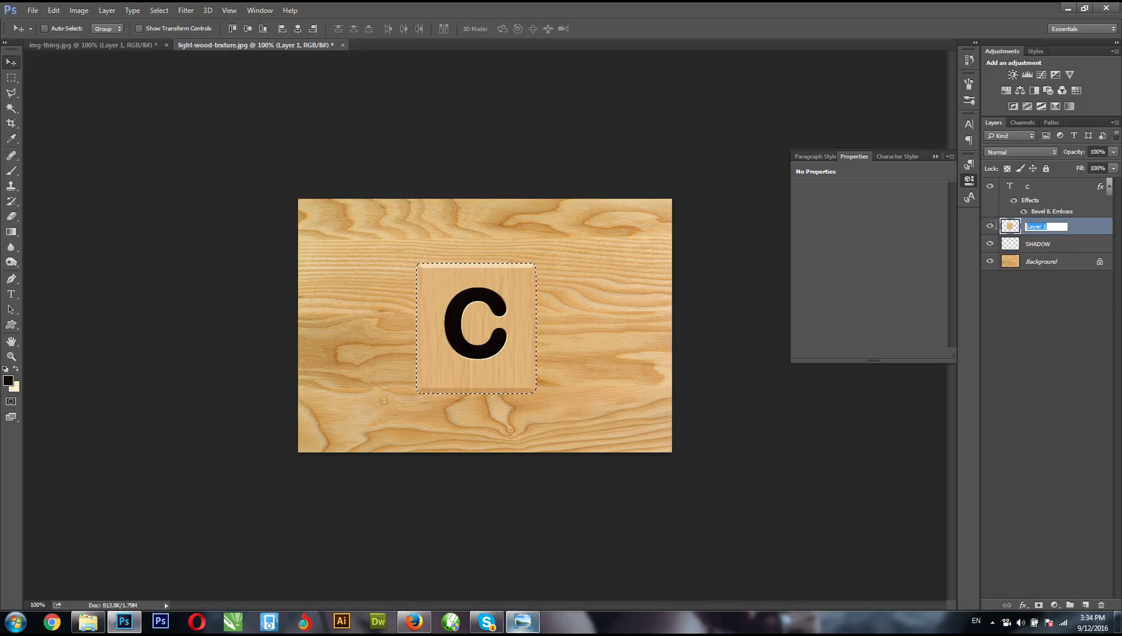
pyautogui.write('SC')
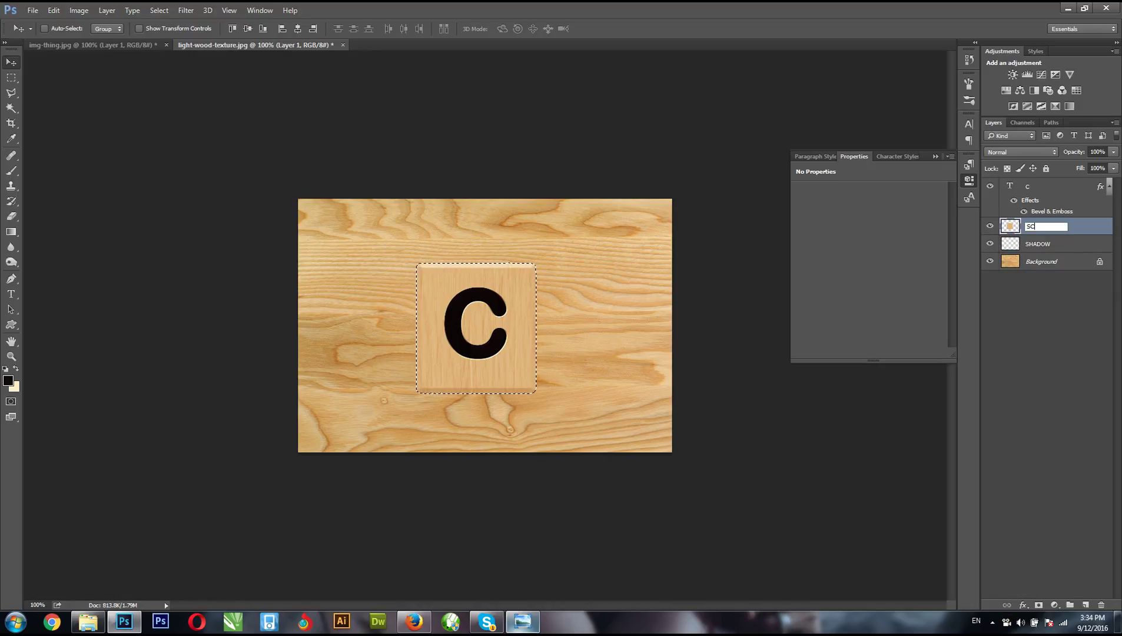
pyautogui.write('RA')
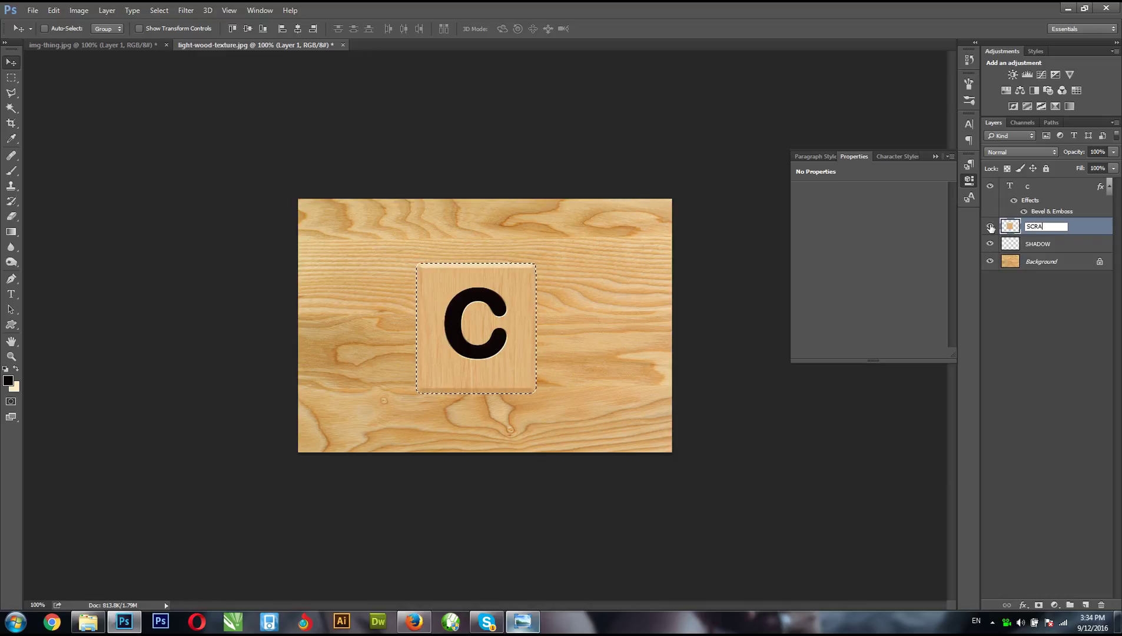
pyautogui.write('BBLE')
pyautogui.press('Return')
# - Fill the tile-shaped selection with black on the SHADOW layer and deselect it
pyautogui.click(1052, 243)
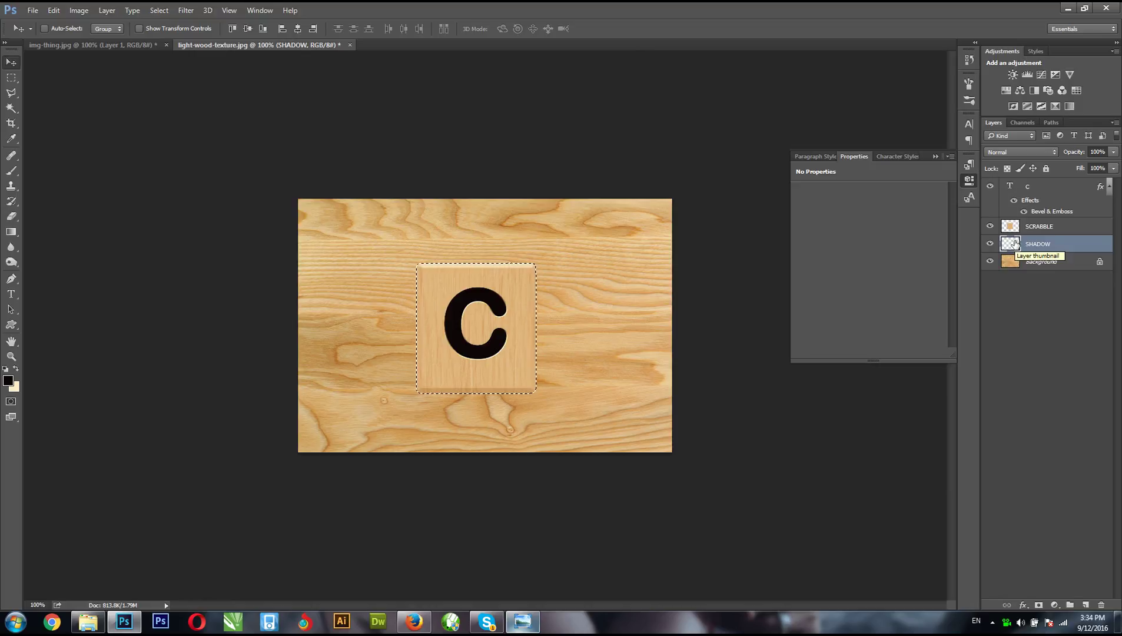
pyautogui.hotkey('alt', 'BackSpace')
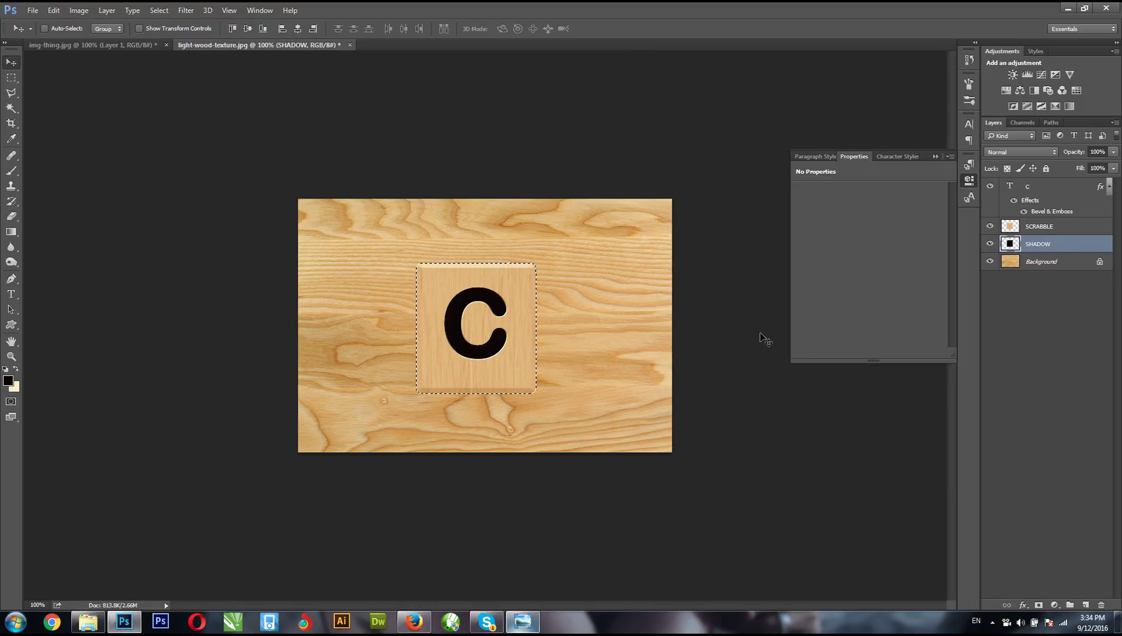
pyautogui.hotkey('ctrl', 'd')
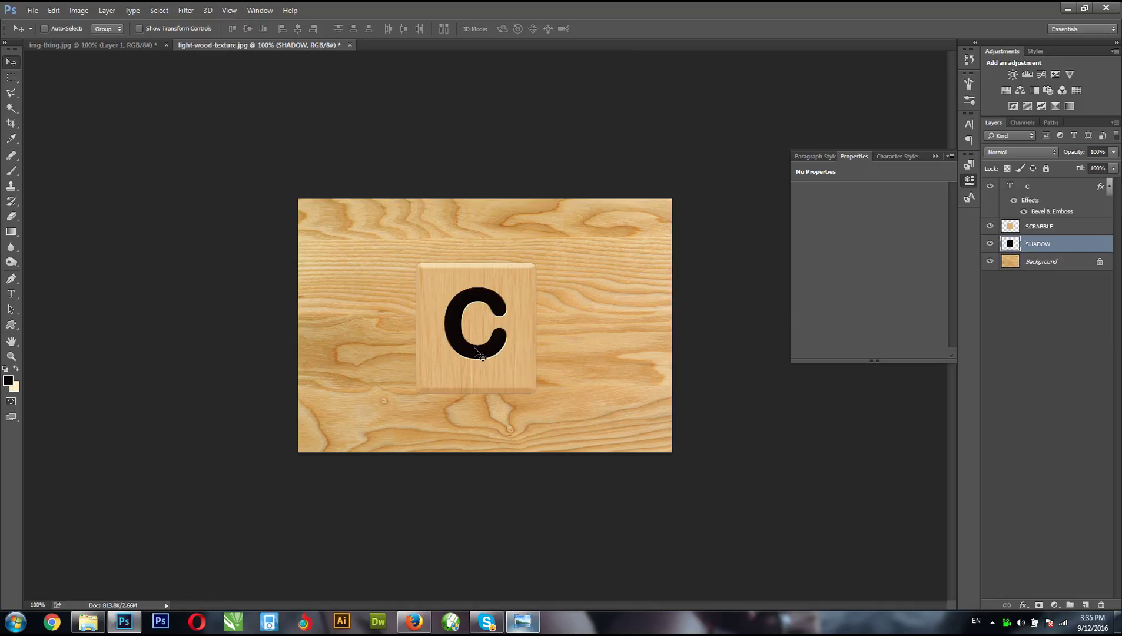
pyautogui.moveTo(467, 418); pyautogui.dragTo(357, 368)
pyautogui.hotkey('ctrl', 'z')
# - Apply a Gaussian Blur with a 0.8 pixel radius to the SHADOW layer
pyautogui.click(186, 11)
pyautogui.moveTo(280, 136)
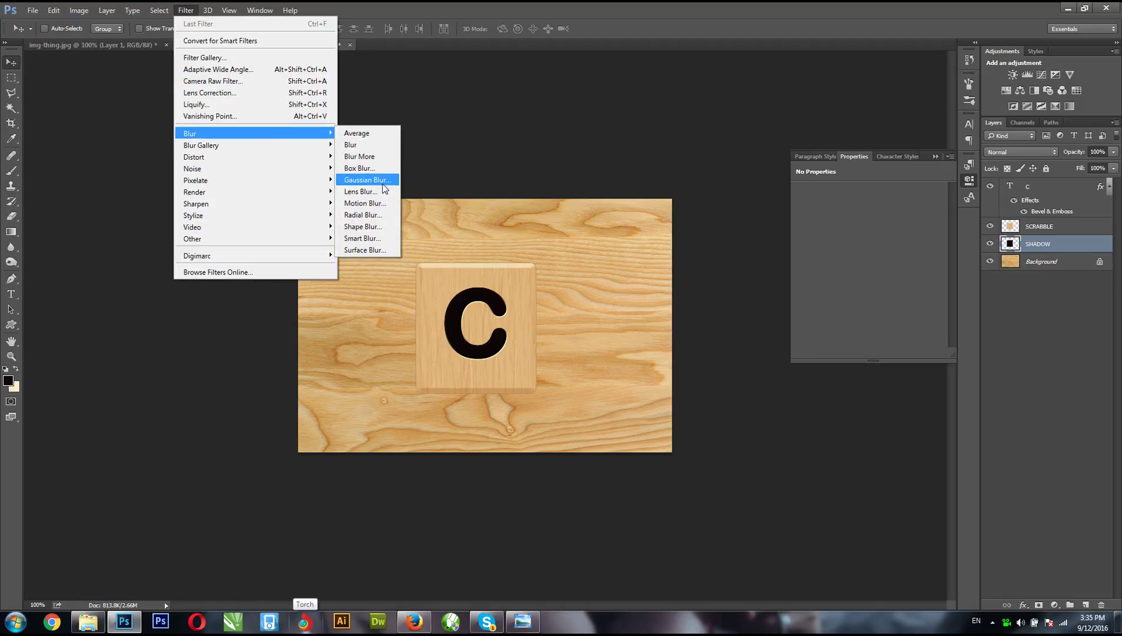
pyautogui.click(393, 182)
pyautogui.moveTo(510, 325); pyautogui.dragTo(482, 324)
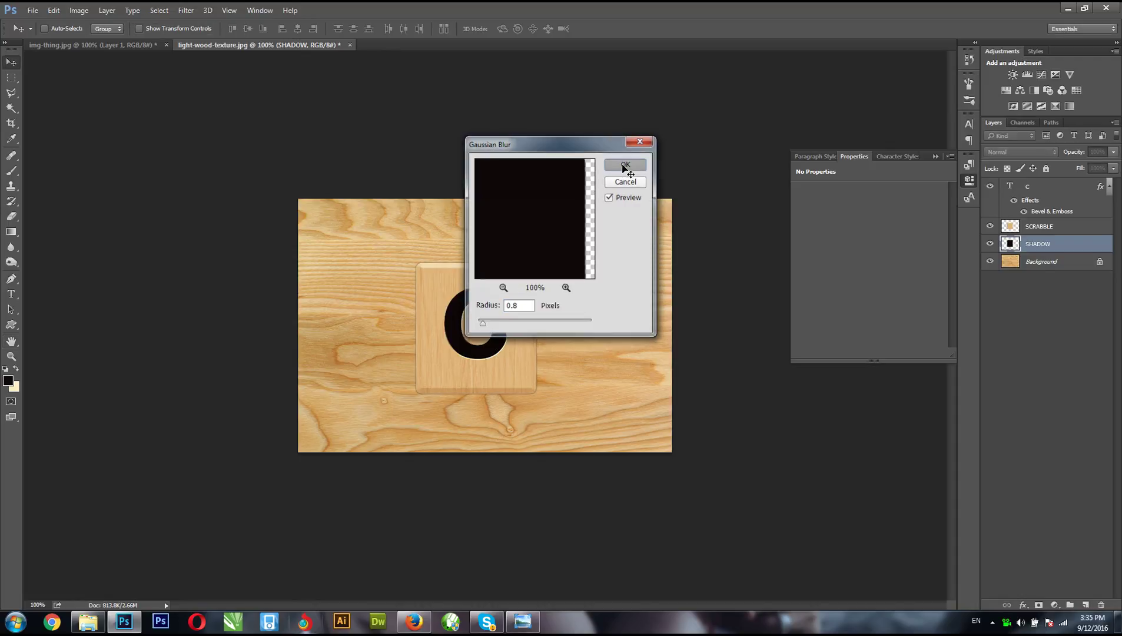
pyautogui.click(626, 166)
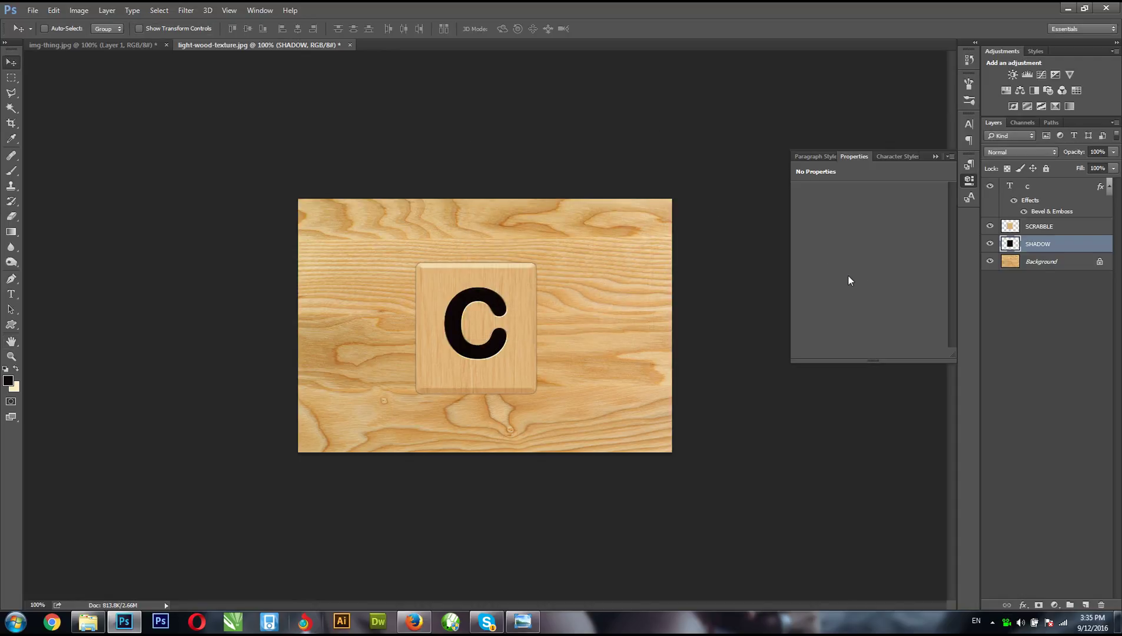
# - Duplicate the SHADOW layer and rename the copy as MOTION SHADOW
pyautogui.moveTo(1075, 246); pyautogui.dragTo(1086, 604)
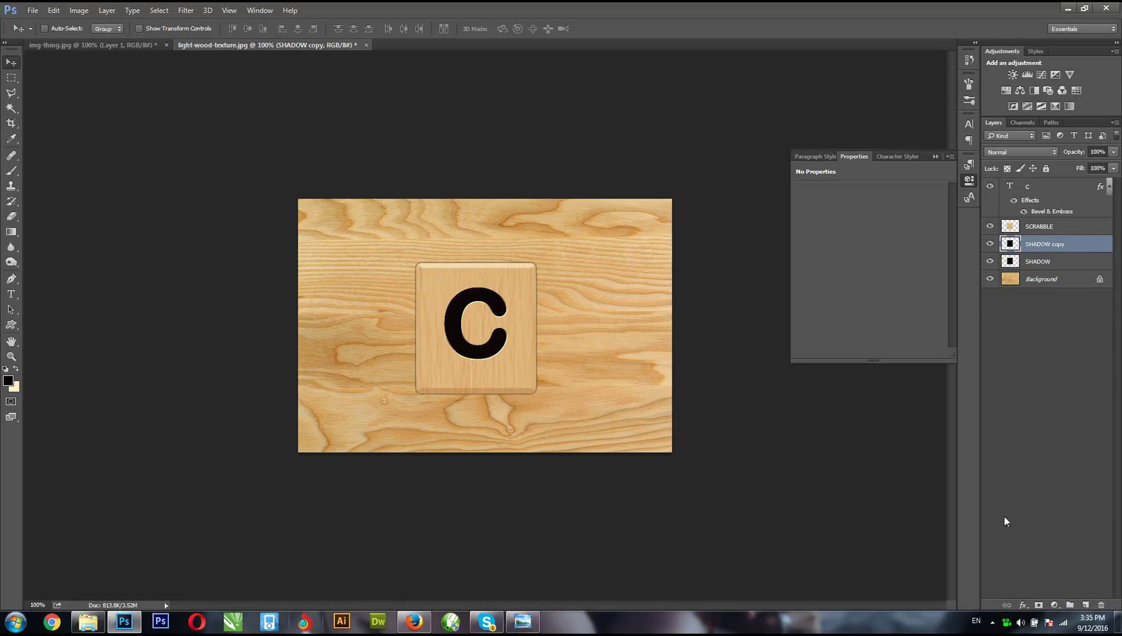
pyautogui.doubleClick(1054, 243)
pyautogui.click(1054, 243)
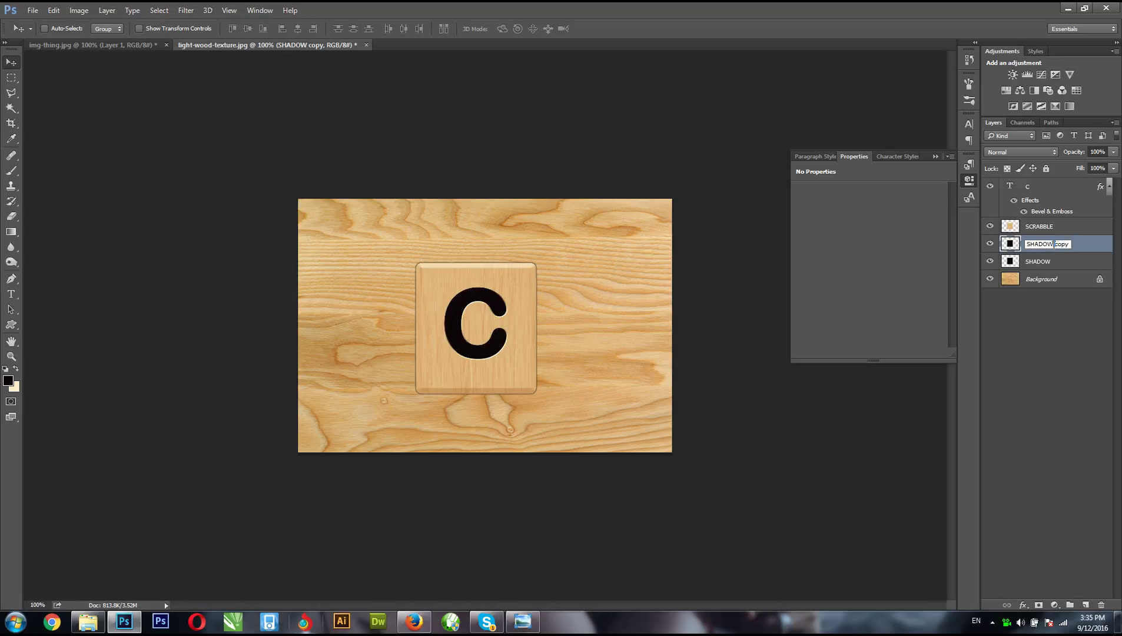
pyautogui.moveTo(1057, 243); pyautogui.dragTo(1077, 248)
pyautogui.press('BackSpace')
pyautogui.write('MOTION')
pyautogui.press('Return')
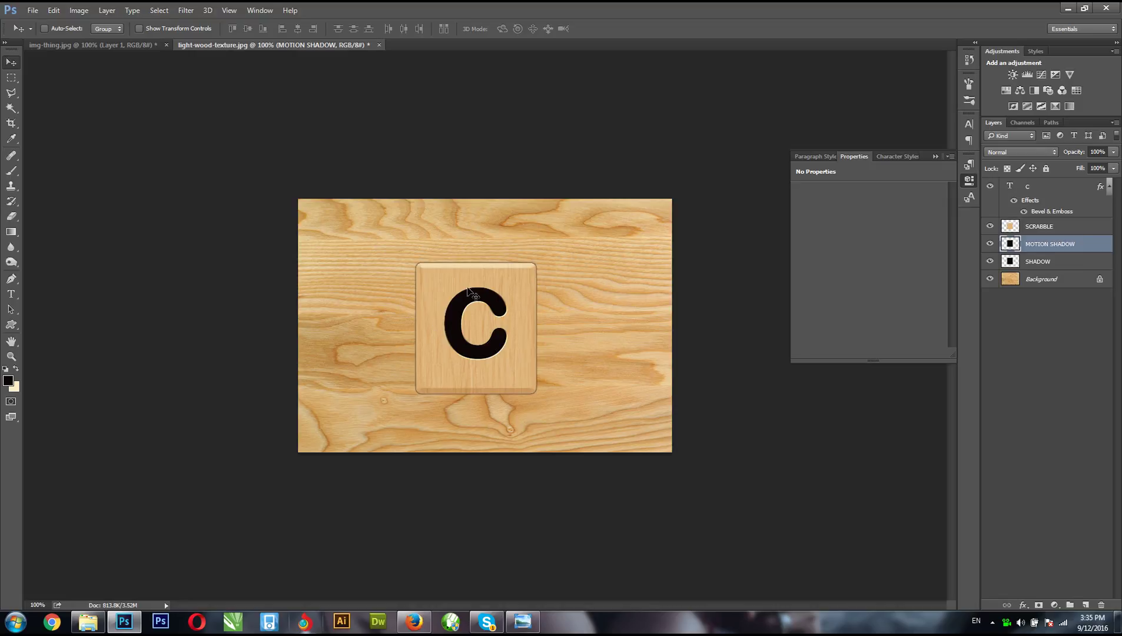
# - Apply a Motion Blur to the MOTION SHADOW layer with a 35° angle and a 37 pixel distance
pyautogui.click(186, 11)
pyautogui.moveTo(212, 134)
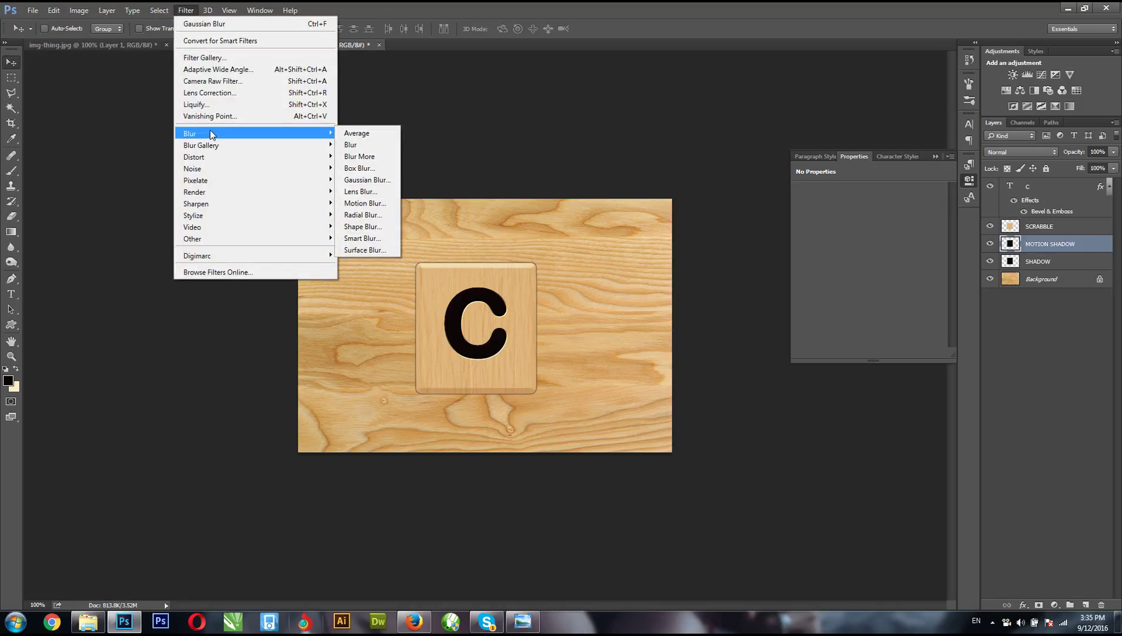
pyautogui.click(365, 204)
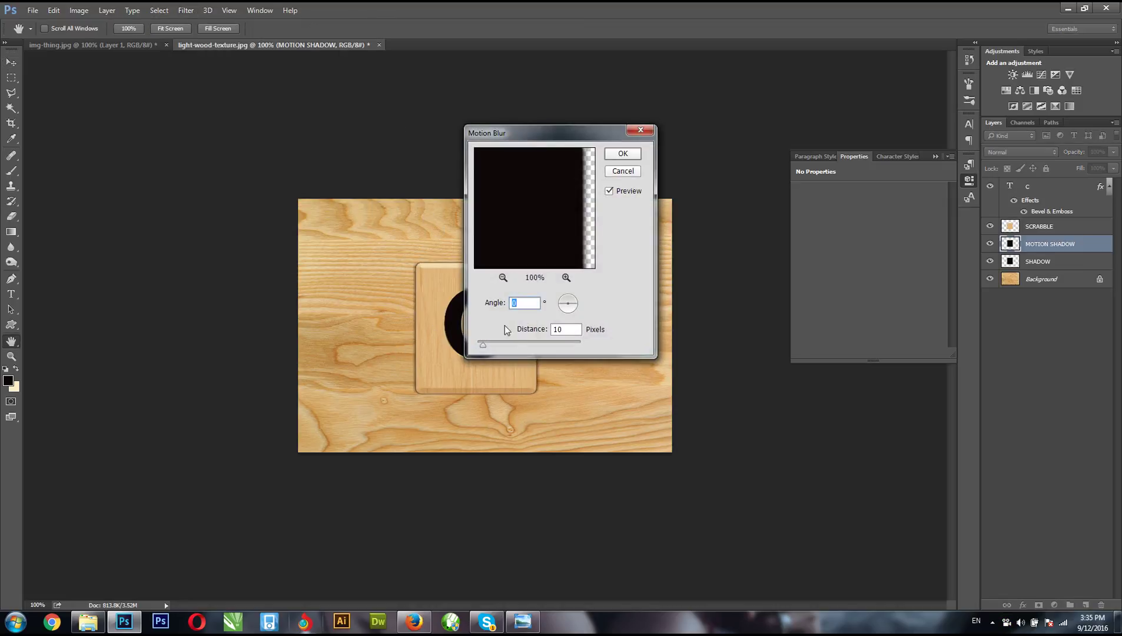
pyautogui.moveTo(582, 308); pyautogui.dragTo(579, 297)
pyautogui.moveTo(482, 344); pyautogui.dragTo(498, 349)
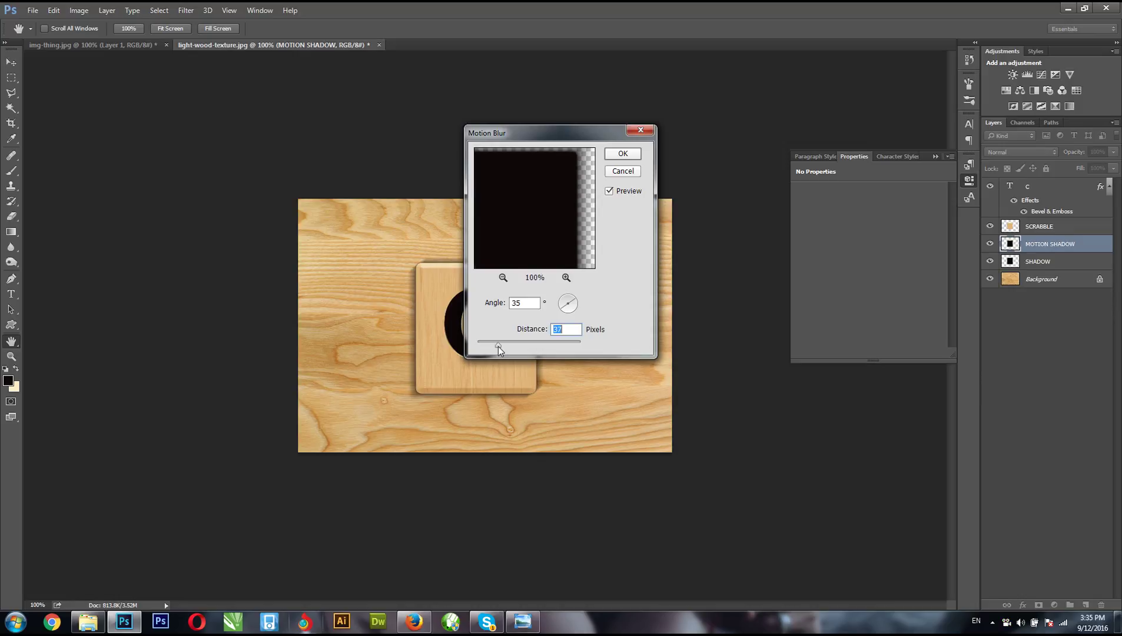
pyautogui.click(627, 154)
# - Shift the motion shadow left of the tile and set opacity to 58% for MOTION SHADOW and 81% for SHADOW
pyautogui.moveTo(521, 302); pyautogui.dragTo(504, 303)
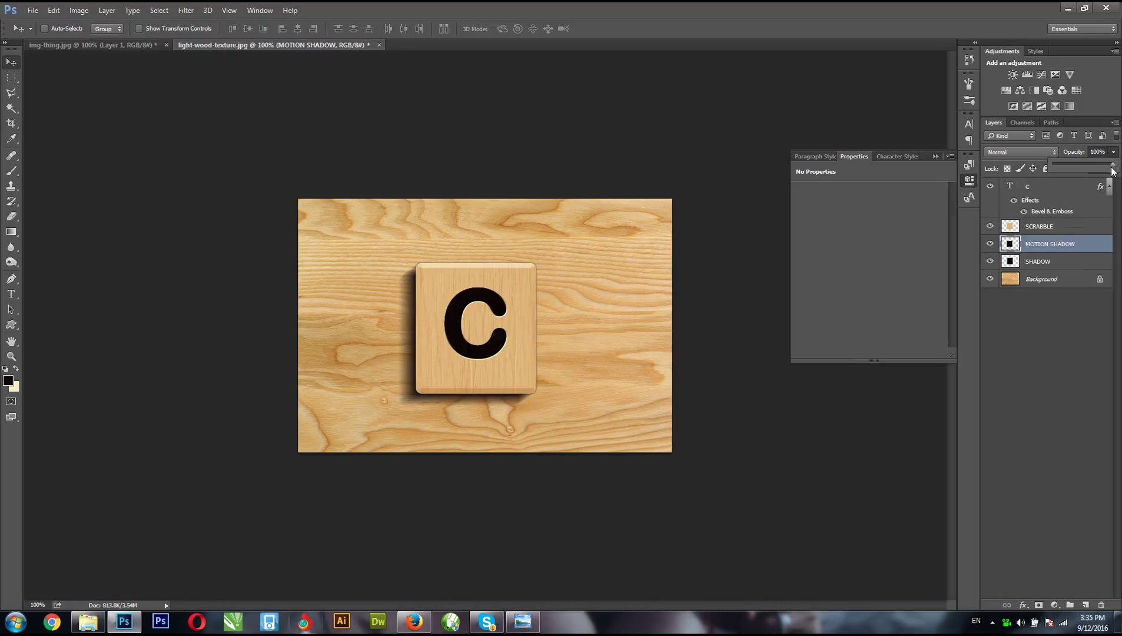
pyautogui.moveTo(1087, 170); pyautogui.dragTo(1112, 170)
pyautogui.click(1042, 262)
pyautogui.click(1113, 152)
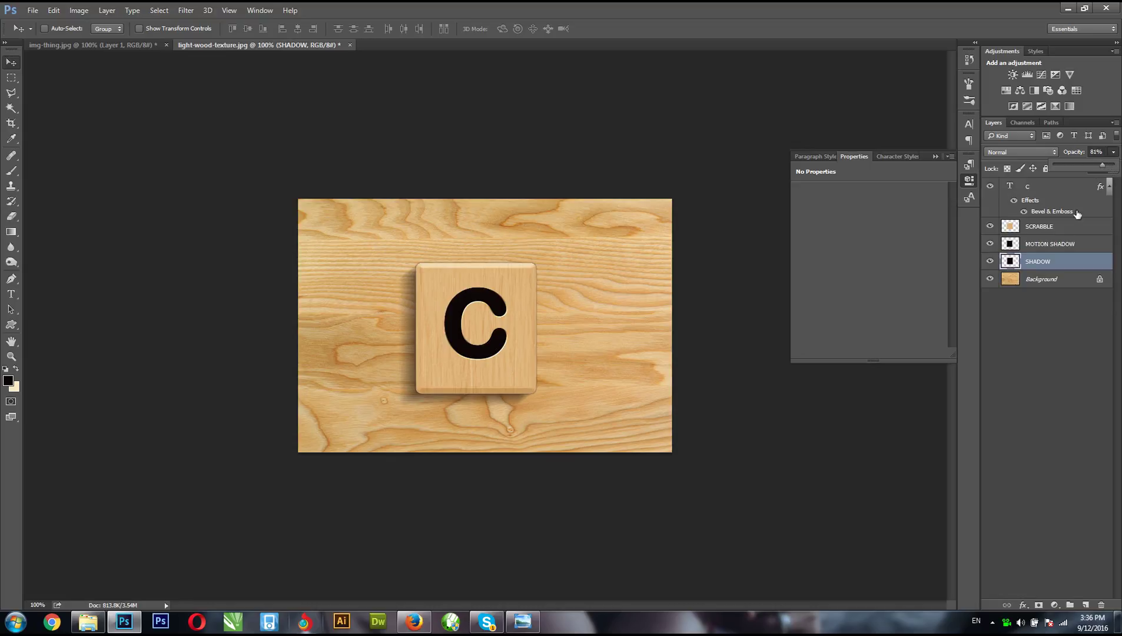
pyautogui.click(1052, 247)
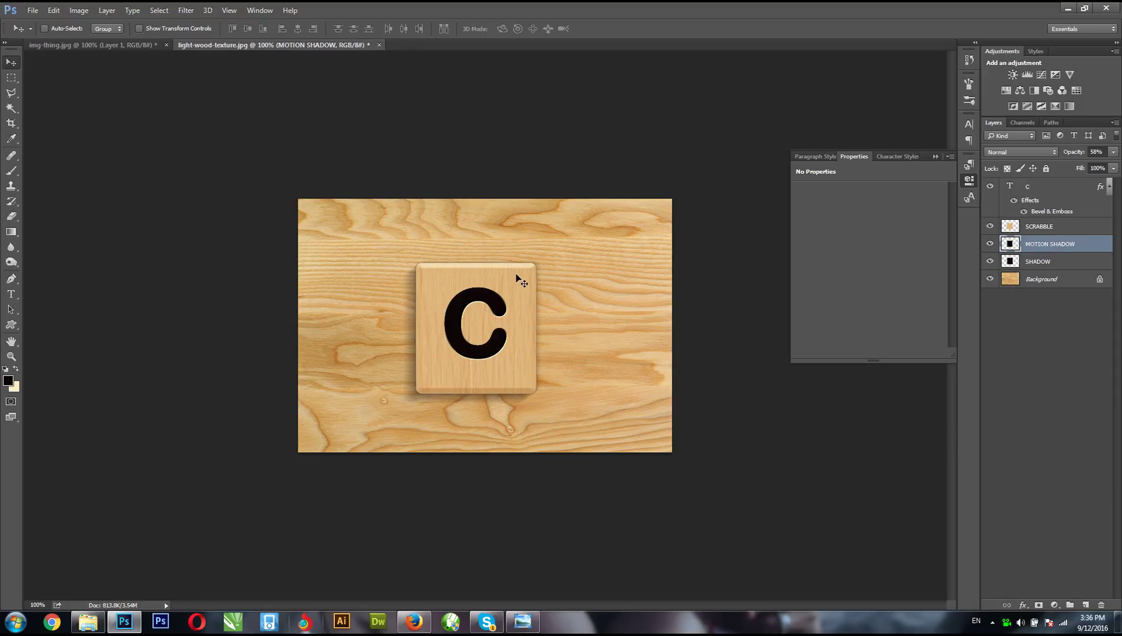
# - Restore the SHADOW layer's opacity to 100% and toggle the shadow layers' visibility to compare their effect
pyautogui.click(1074, 261)
pyautogui.click(1113, 152)
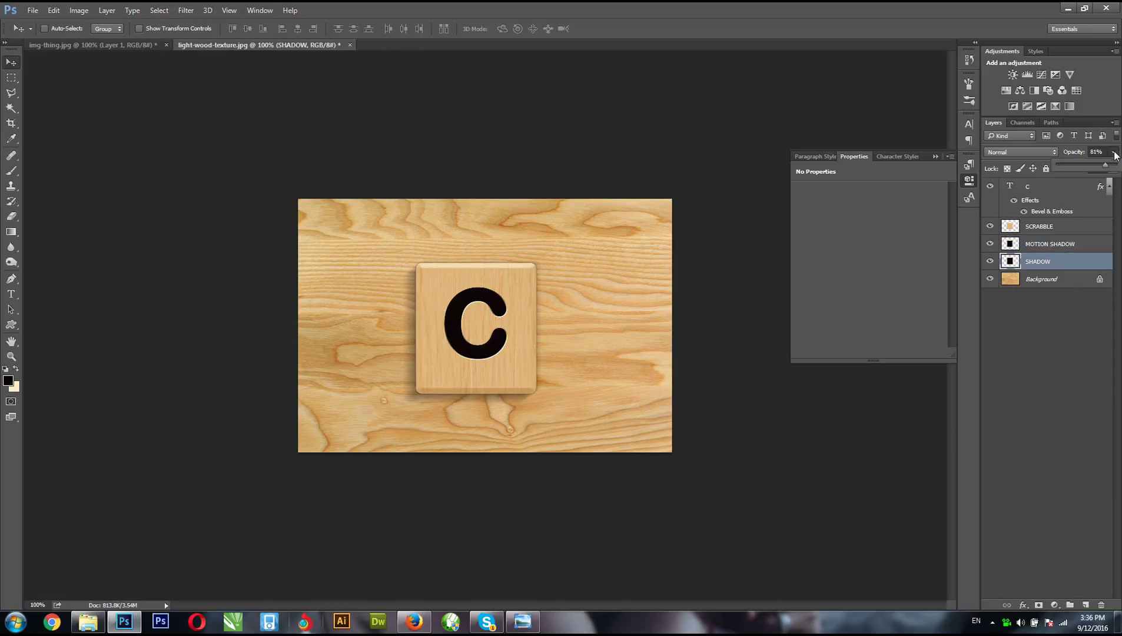
pyautogui.moveTo(1103, 164); pyautogui.dragTo(1113, 167)
pyautogui.moveTo(1115, 168); pyautogui.dragTo(1121, 166)
pyautogui.click(524, 378)
pyautogui.click(1065, 244)
pyautogui.click(991, 245)
pyautogui.click(991, 245)
pyautogui.click(1012, 263)
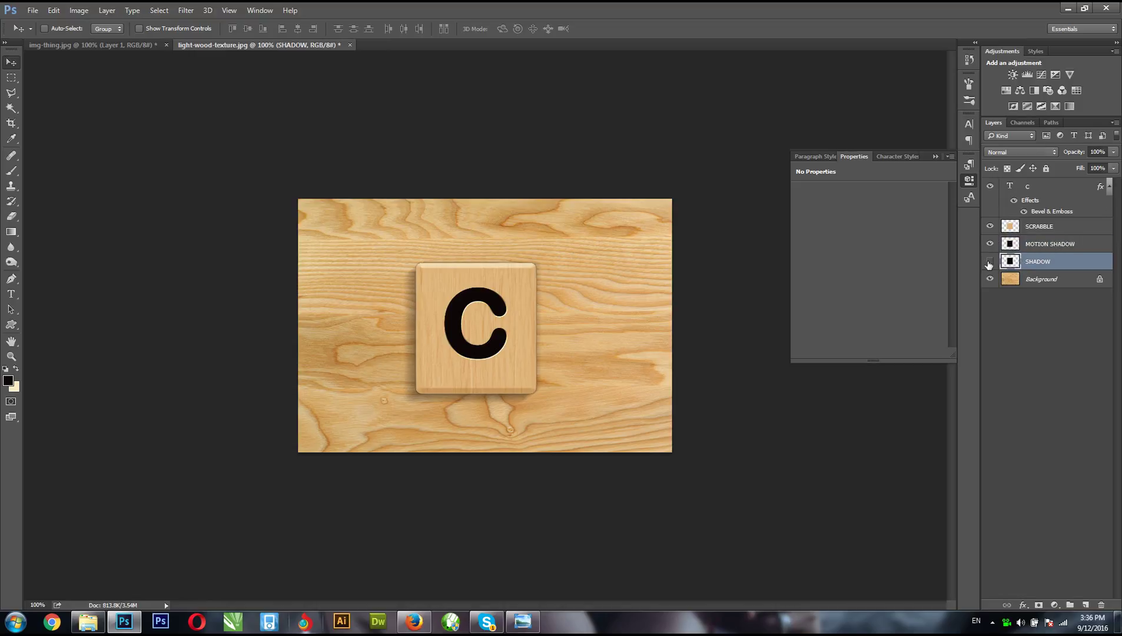
# - Apply a Gaussian Blur with a 4.3 pixel radius to the SHADOW layer and lower its opacity to 72%
pyautogui.click(186, 10)
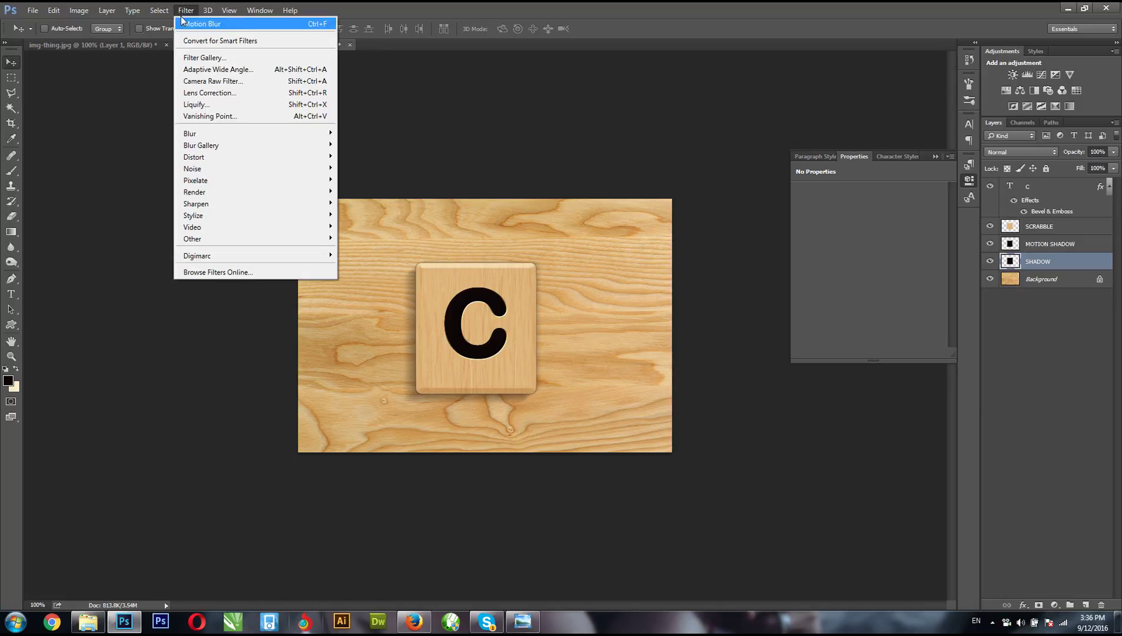
pyautogui.click(384, 180)
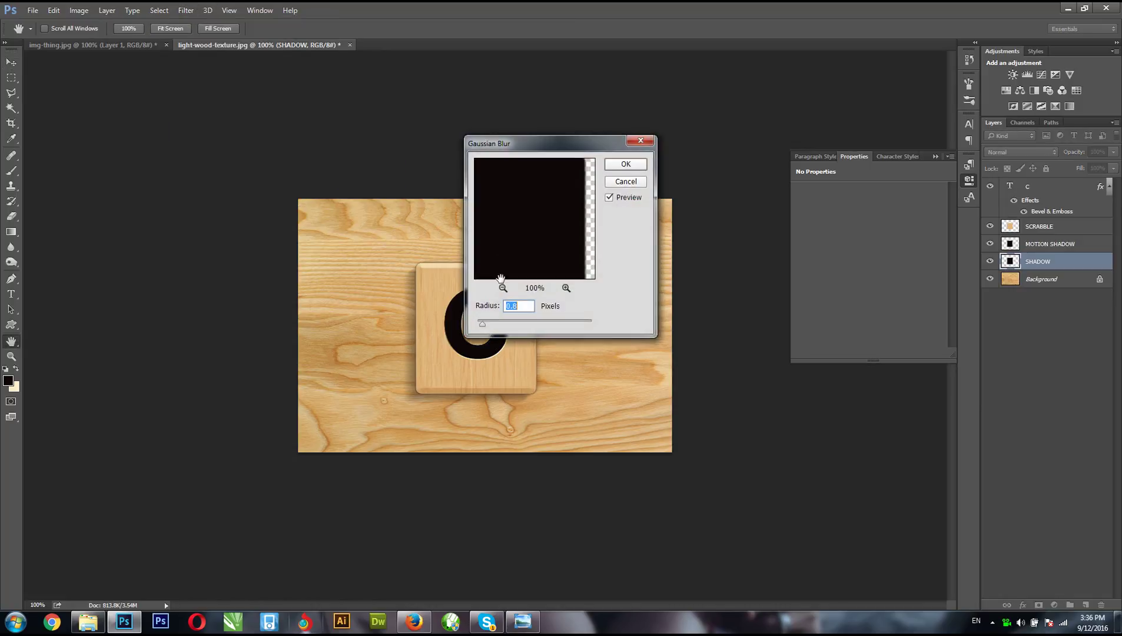
pyautogui.moveTo(482, 323); pyautogui.dragTo(504, 325)
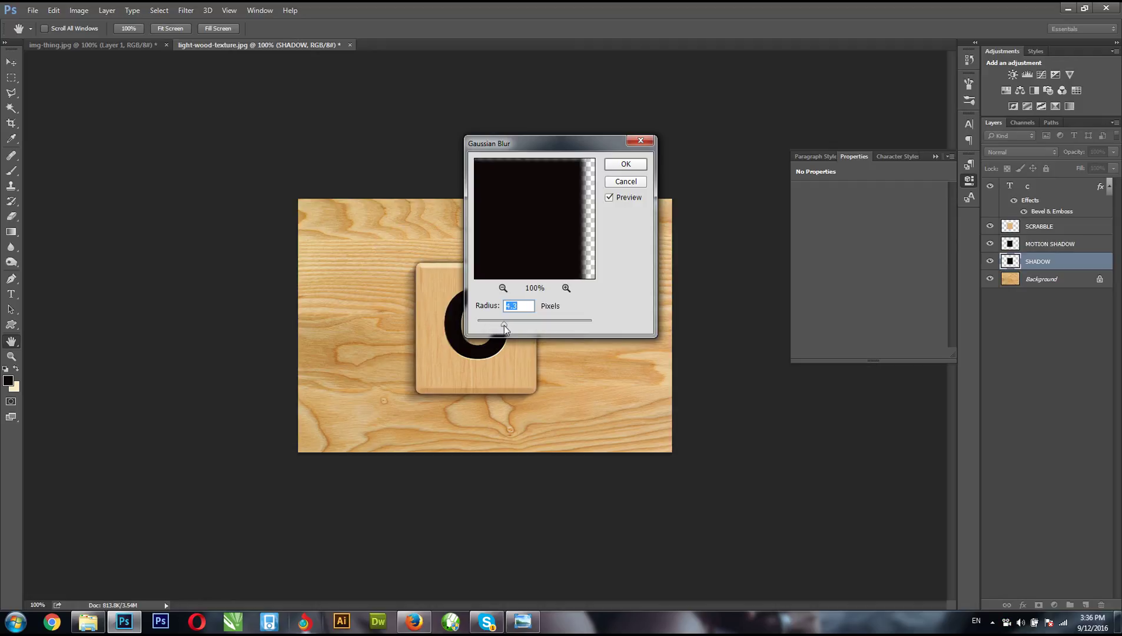
pyautogui.click(628, 164)
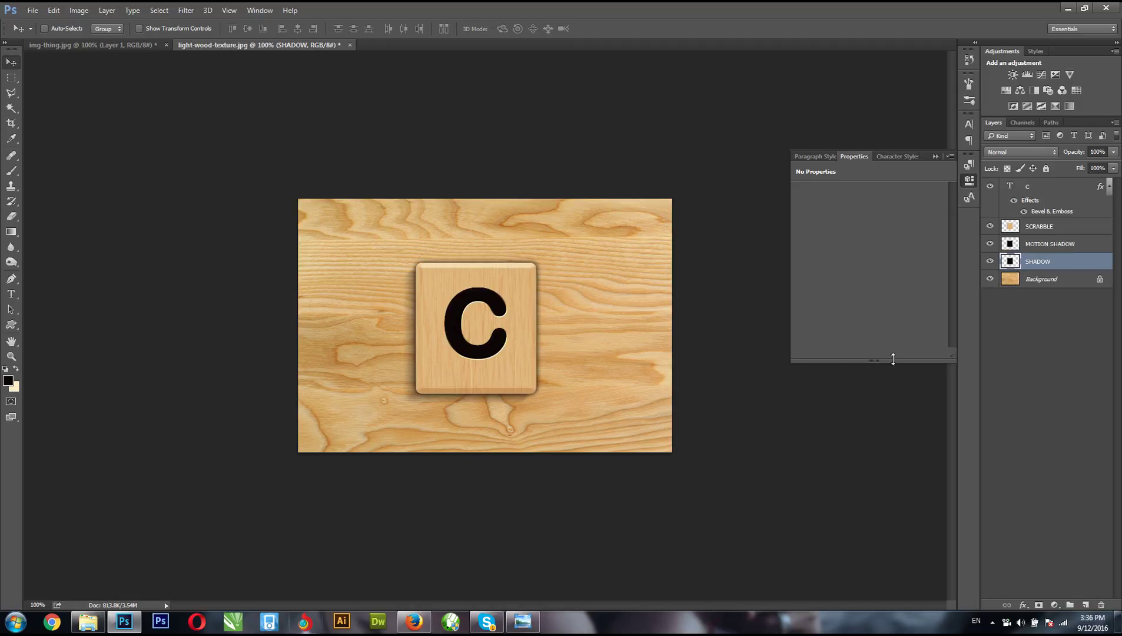
pyautogui.click(1114, 152)
pyautogui.moveTo(1114, 165); pyautogui.dragTo(1096, 167)
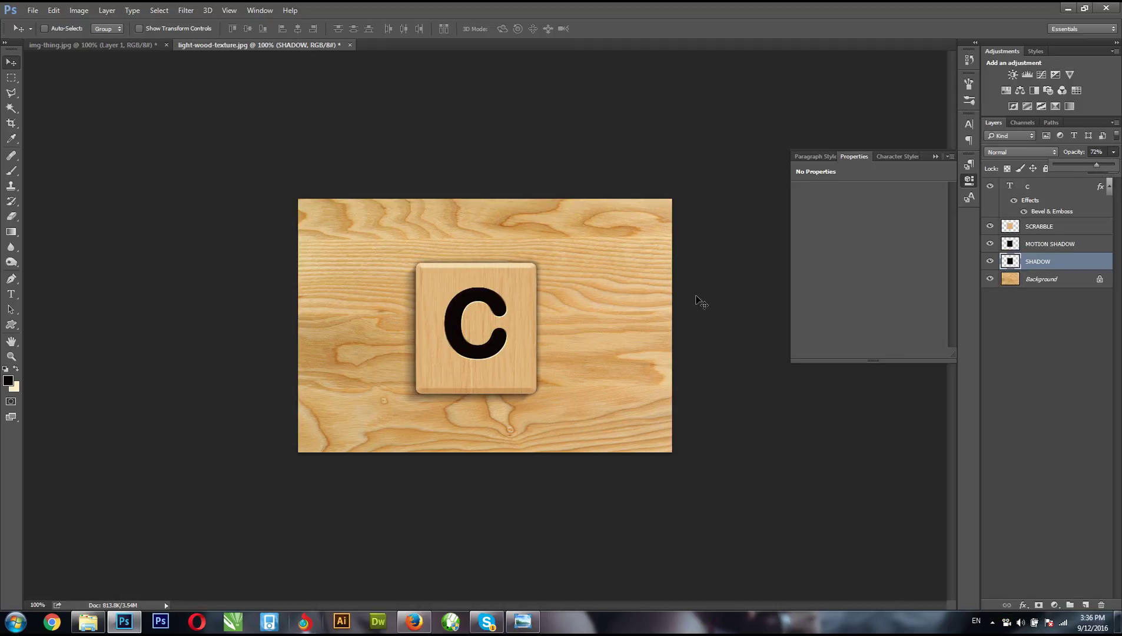
# - Reduce the Eraser brush to 100 pixels over the SHADOW layer, finishing with the Move tool active
pyautogui.press('e')
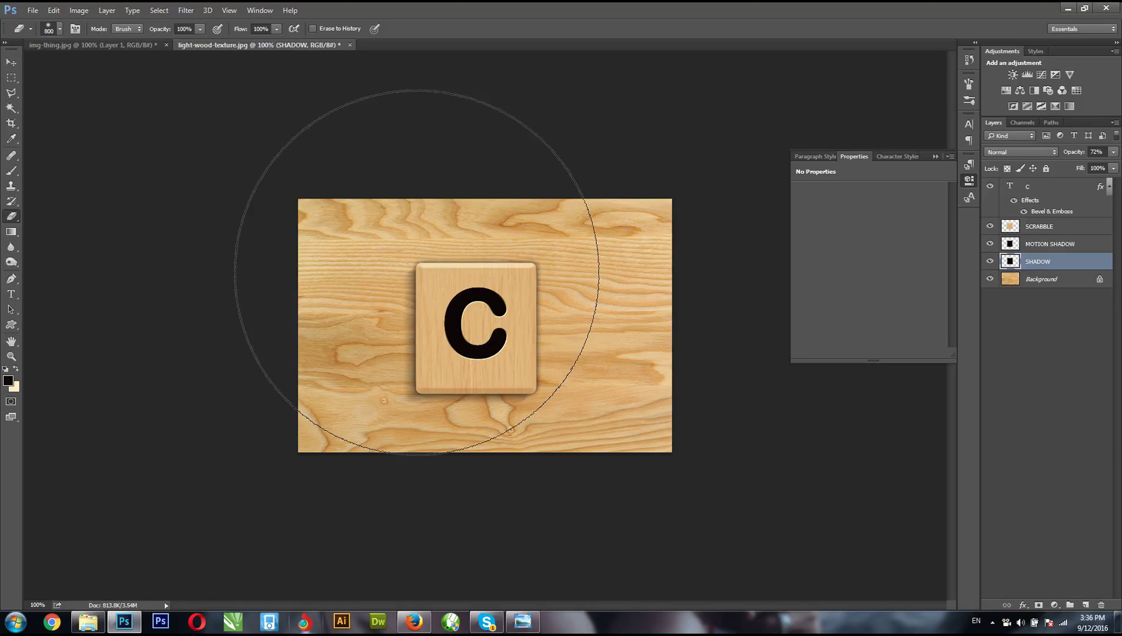
pyautogui.press('[')
pyautogui.press('[')
pyautogui.press('[')
pyautogui.press('[')
pyautogui.press('[')
pyautogui.press('[')
pyautogui.press('[')
pyautogui.press('[')
pyautogui.press('[')
pyautogui.press('[')
pyautogui.press('[')
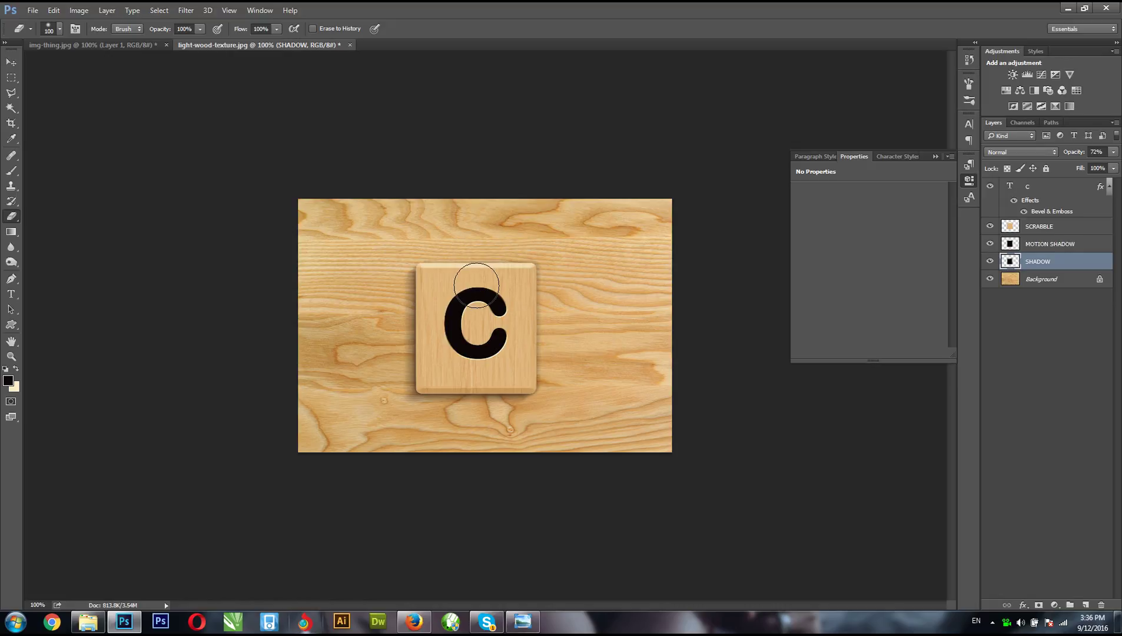
pyautogui.press('v')
# - Group the letter, SCRABBLE, MOTION SHADOW and SHADOW layers and name the group C
pyautogui.click(1051, 191)
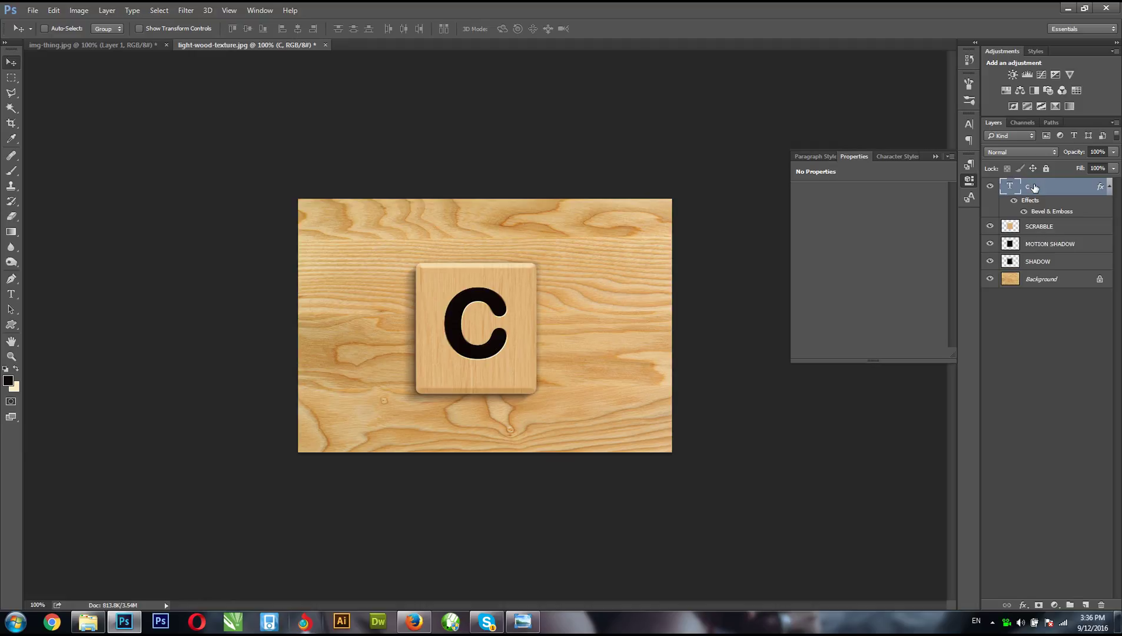
pyautogui.keyDown('shift'); pyautogui.click(1039, 263); pyautogui.keyUp('shift')
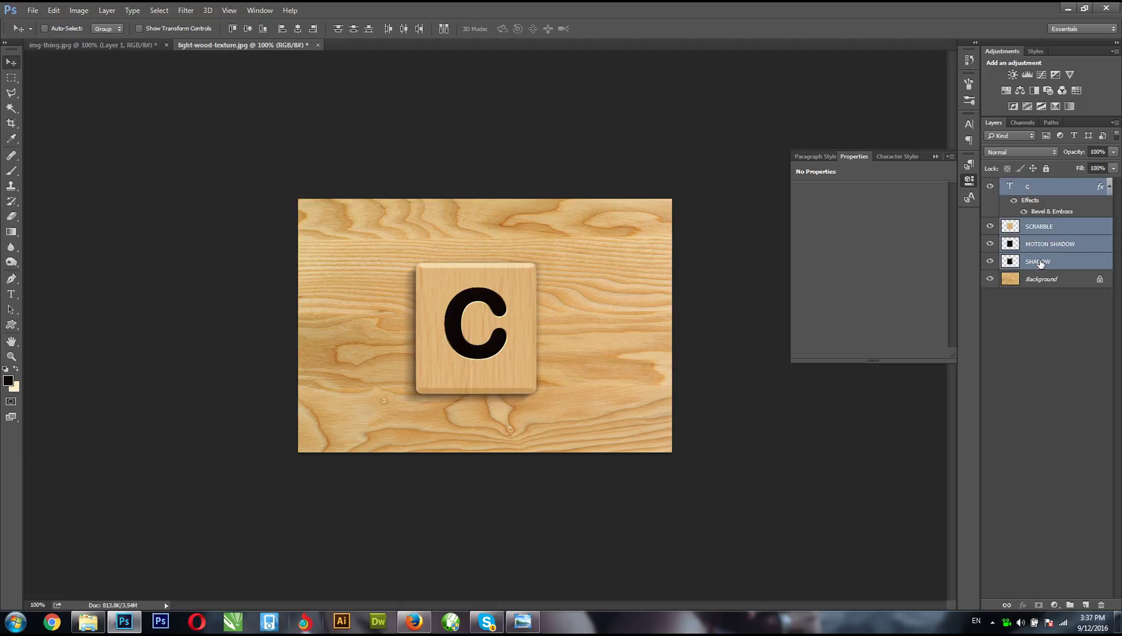
pyautogui.click(1070, 607)
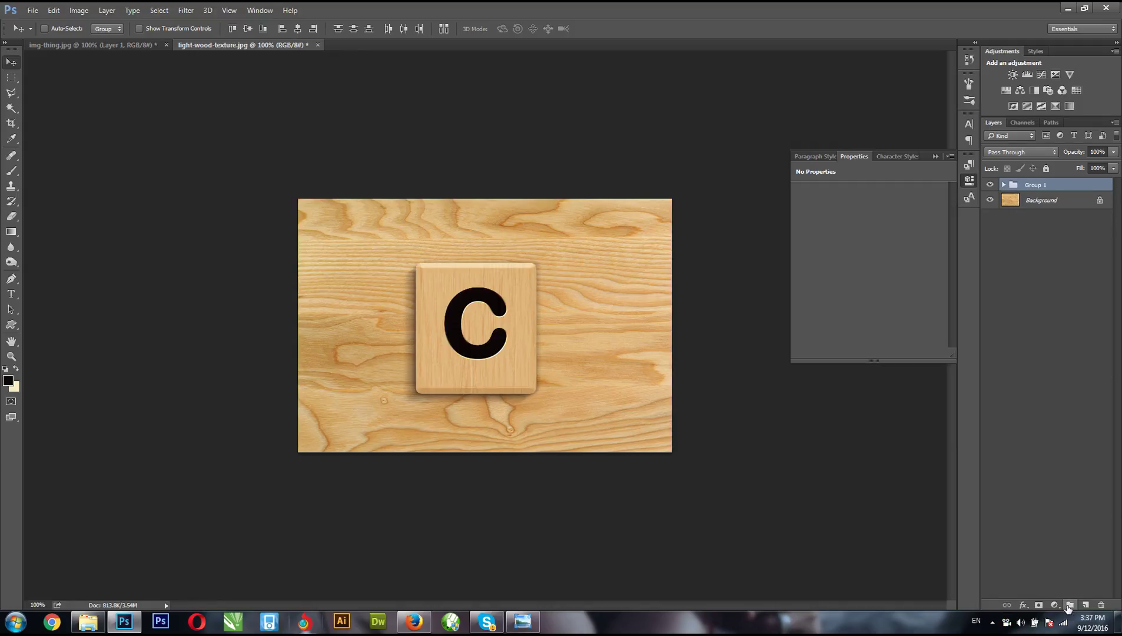
pyautogui.doubleClick(1037, 185)
pyautogui.write('c')
pyautogui.press('Return')
# - Scale the C tile group down to about 59% and move it to the left part of the wood background
pyautogui.hotkey('ctrl', 't')
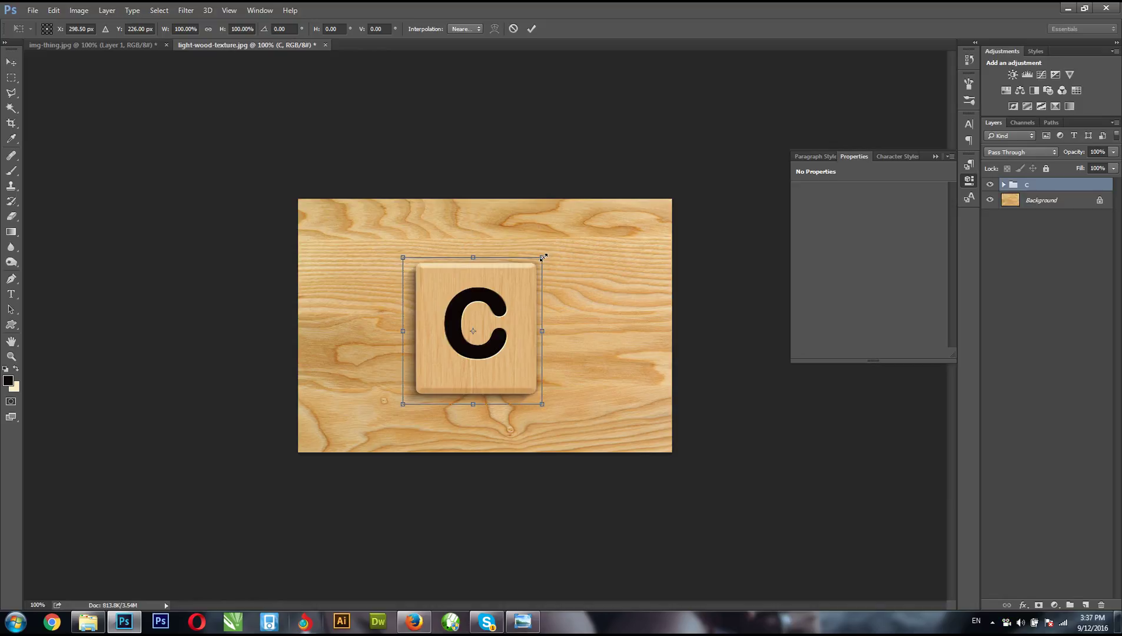
pyautogui.press('Return')
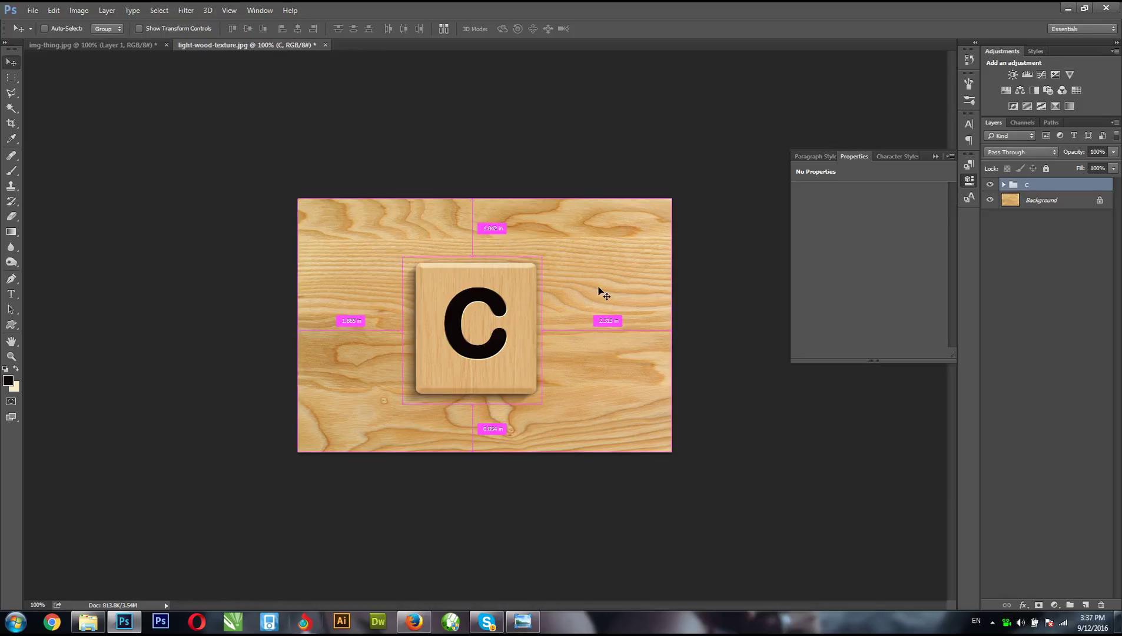
pyautogui.hotkey('ctrl', 't')
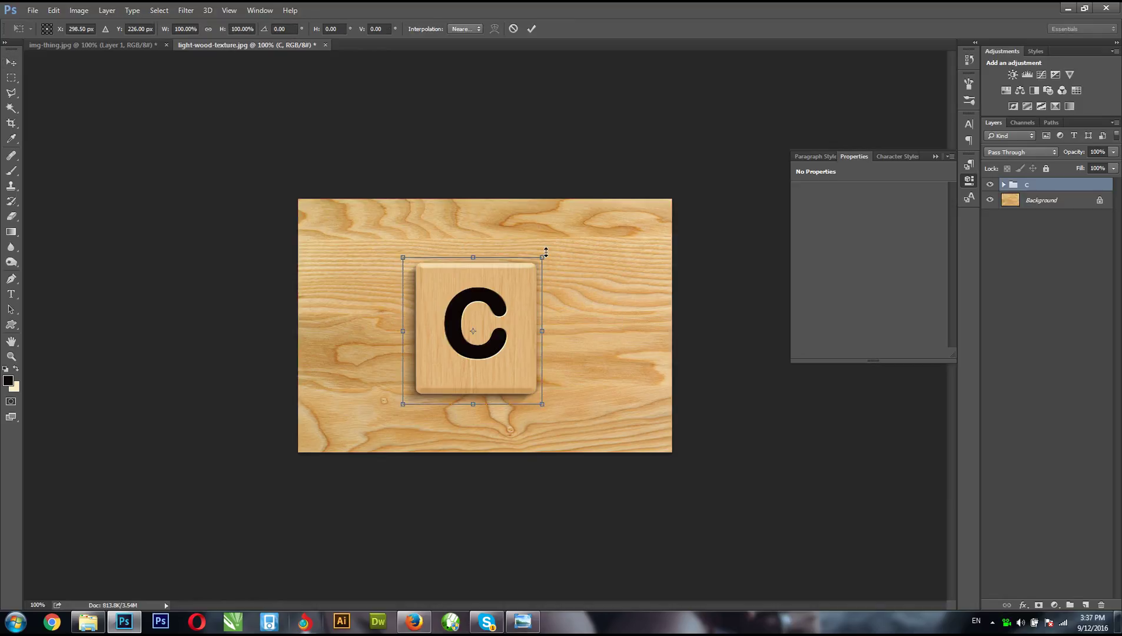
pyautogui.moveTo(542, 254); pyautogui.dragTo(484, 318)
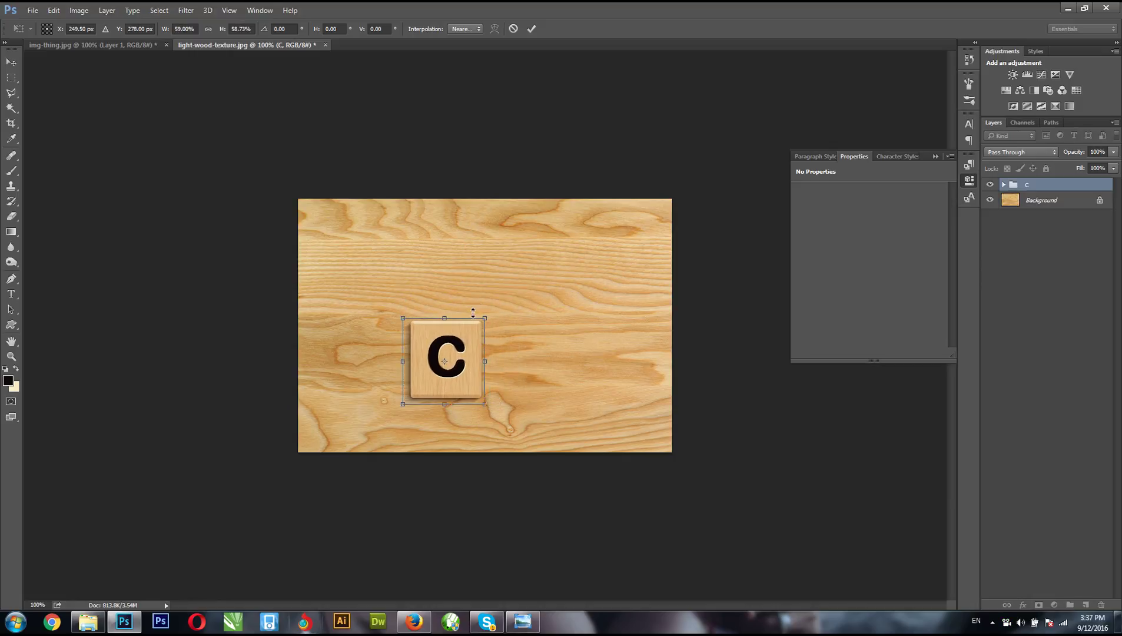
pyautogui.press('Return')
pyautogui.moveTo(471, 389); pyautogui.dragTo(395, 358)
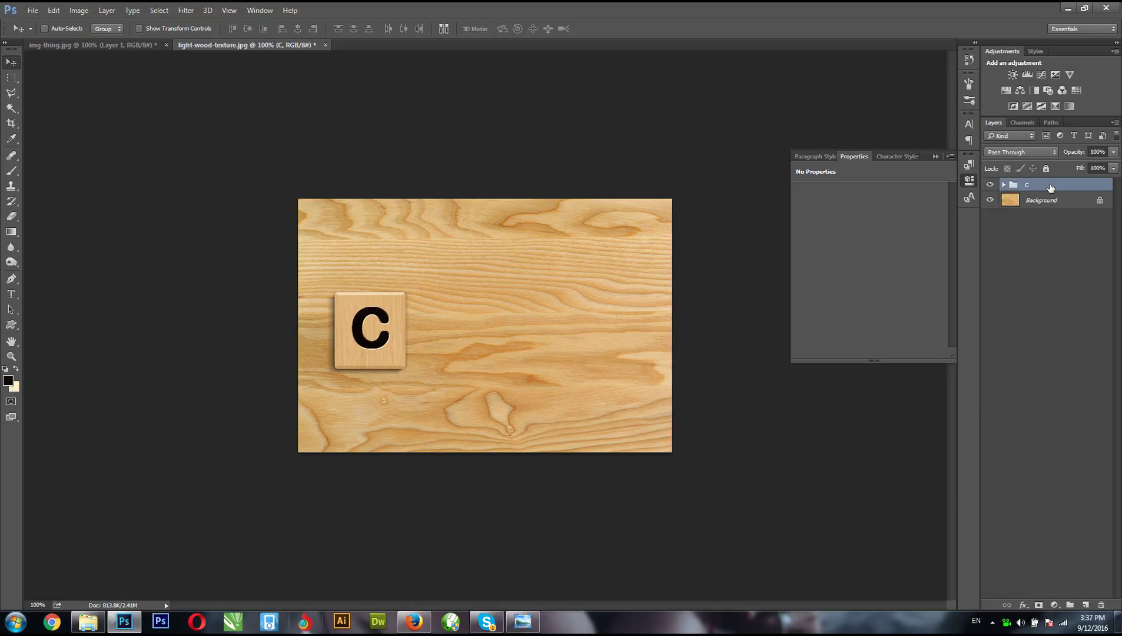
# - Duplicate the C tile group and place the copy just to the right of the original tile
pyautogui.moveTo(1051, 188); pyautogui.dragTo(1084, 601)
pyautogui.moveTo(389, 323); pyautogui.dragTo(470, 323)
# - Change the letter on the copied tile to E and commit the text edit
pyautogui.click(1005, 184)
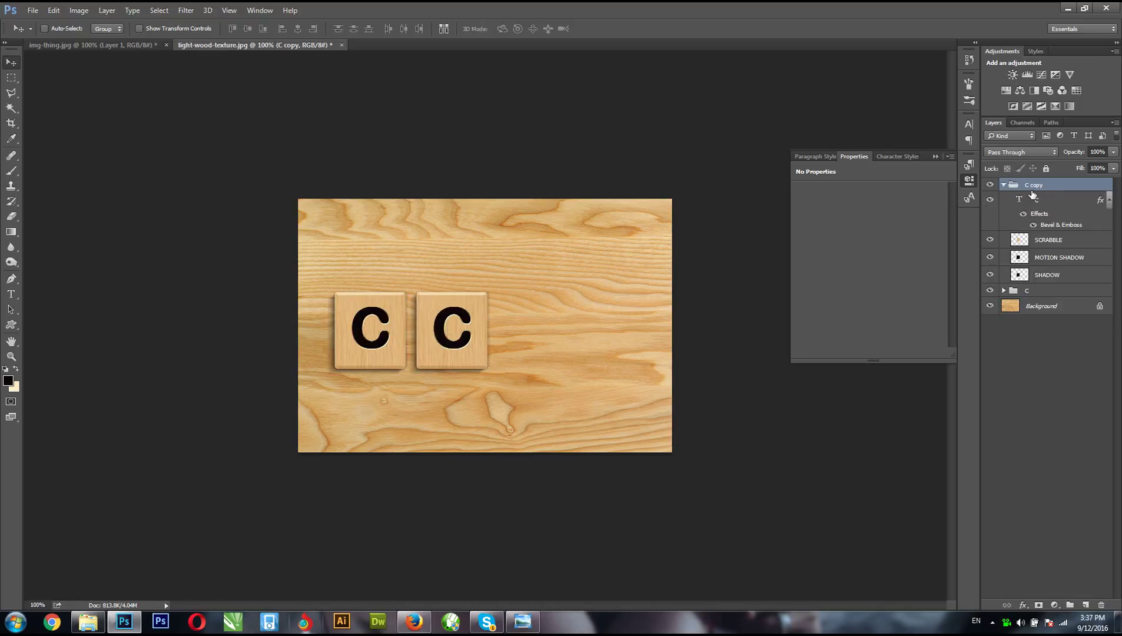
pyautogui.doubleClick(1018, 201)
pyautogui.press('Escape')
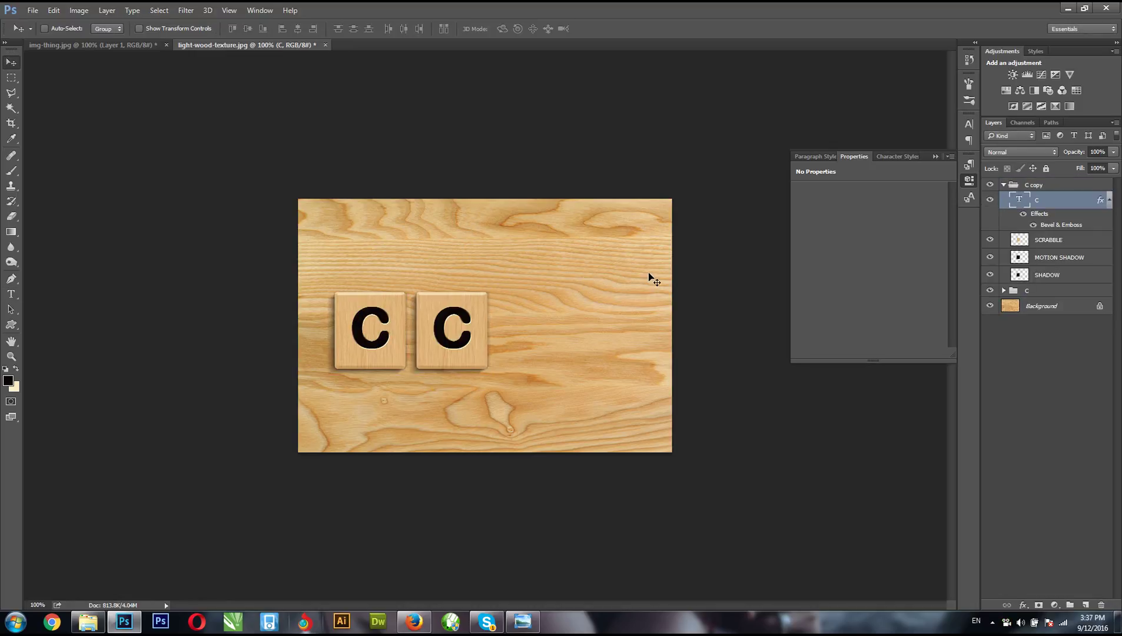
pyautogui.doubleClick(1019, 201)
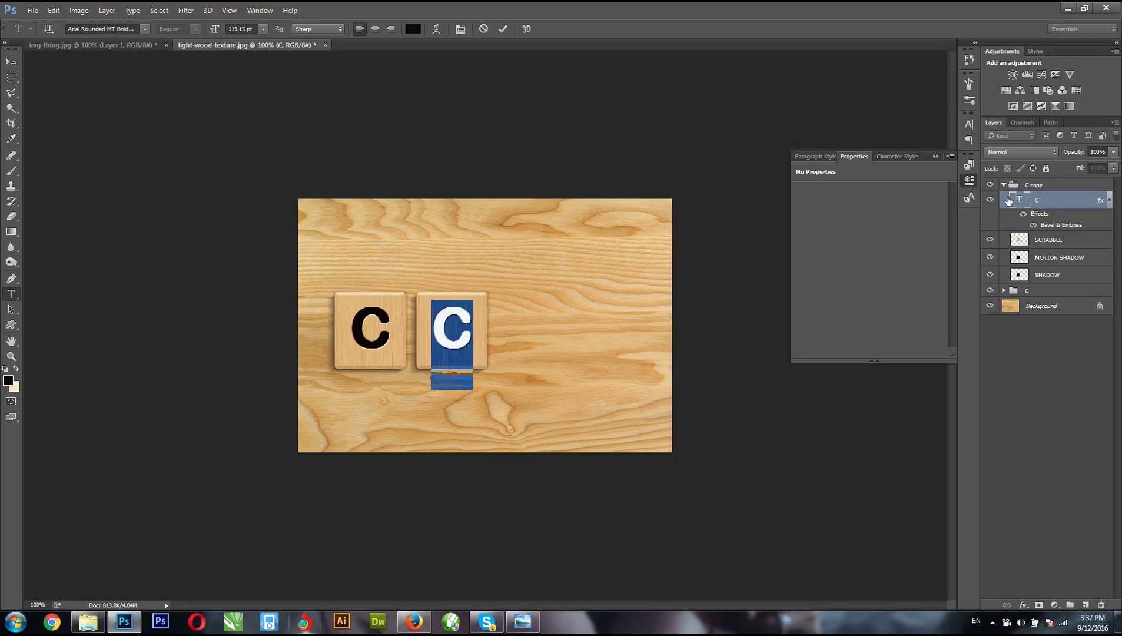
pyautogui.press('Right')
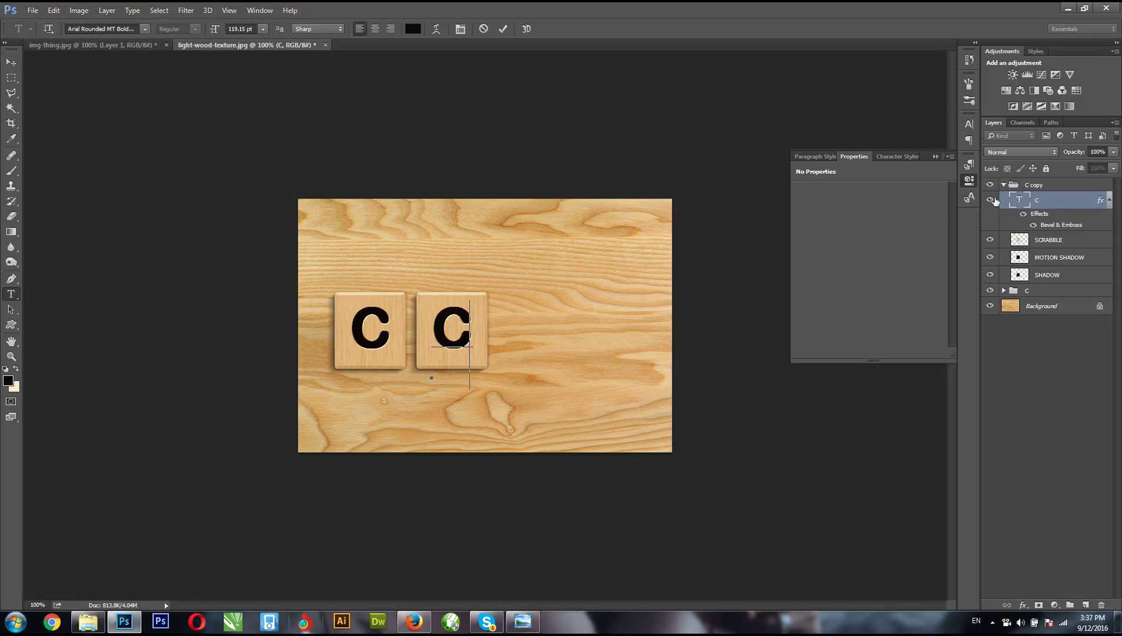
pyautogui.press('BackSpace')
pyautogui.write('E')
pyautogui.click(10, 64)
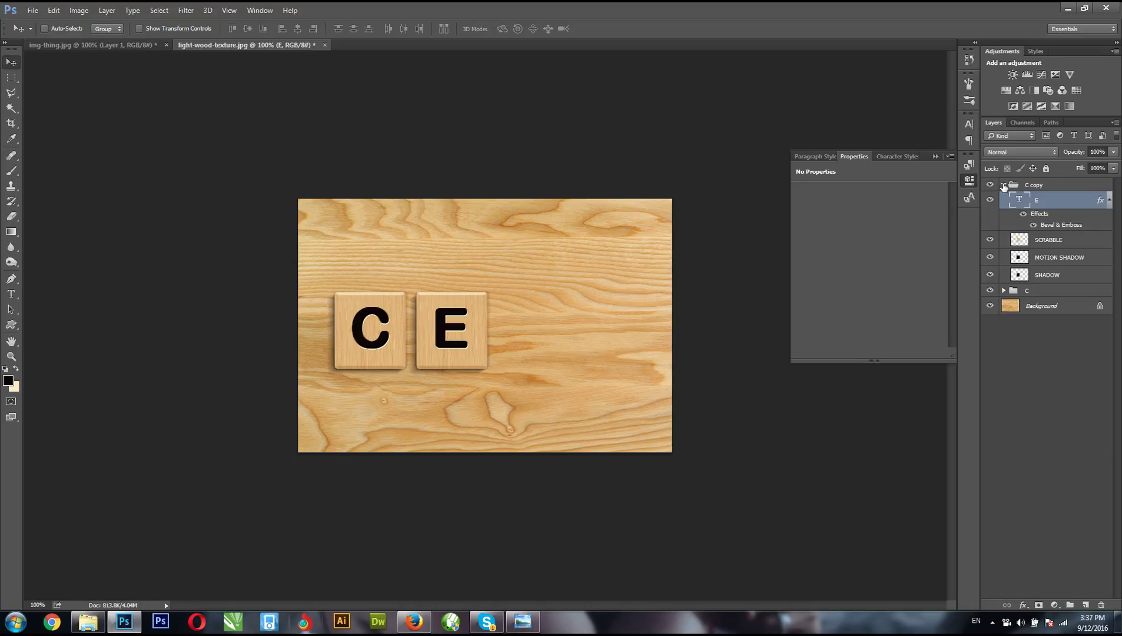
# - Collapse the copied tile group and rename it as E
pyautogui.click(1004, 185)
pyautogui.doubleClick(1037, 185)
pyautogui.write('E')
pyautogui.press('Return')
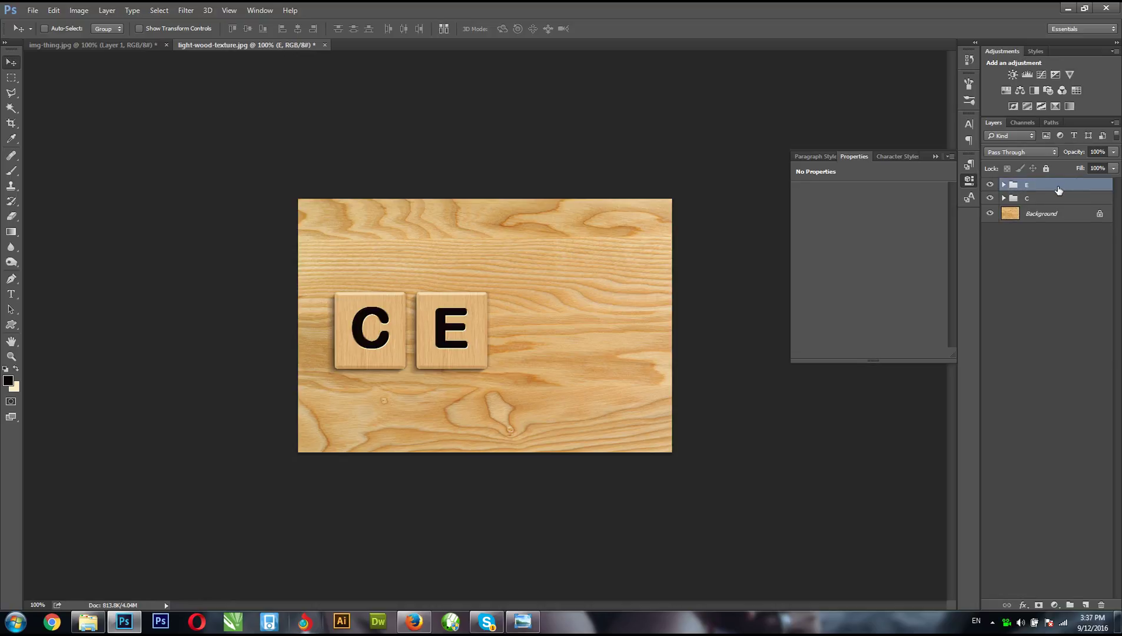
# - Duplicate the E tile group for another letter tile
pyautogui.hotkey('ctrl', 'j')
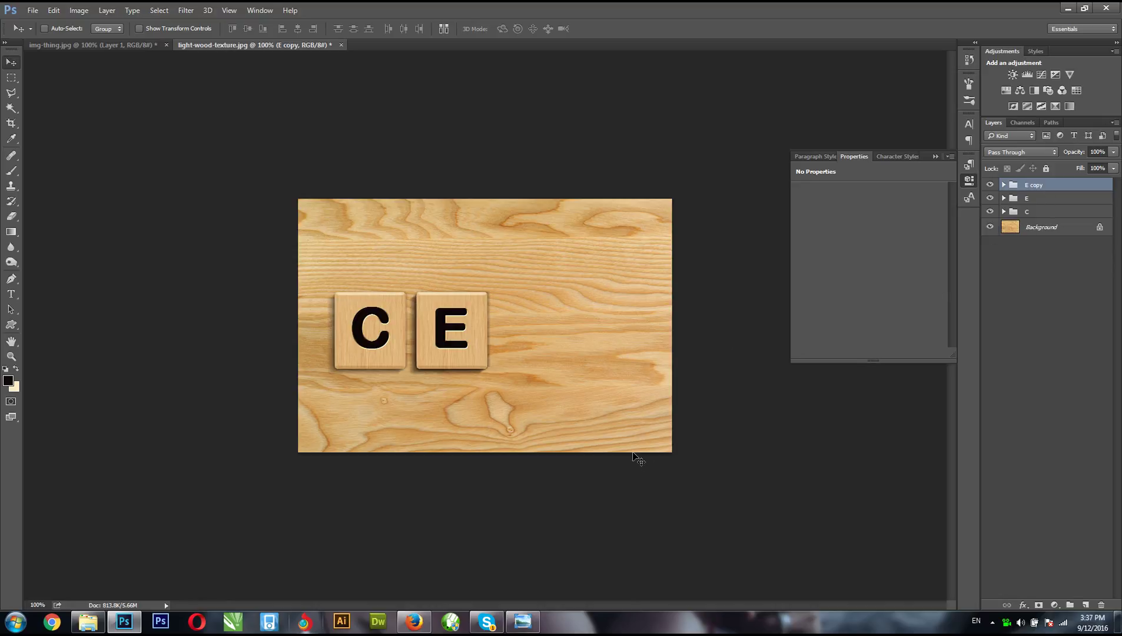